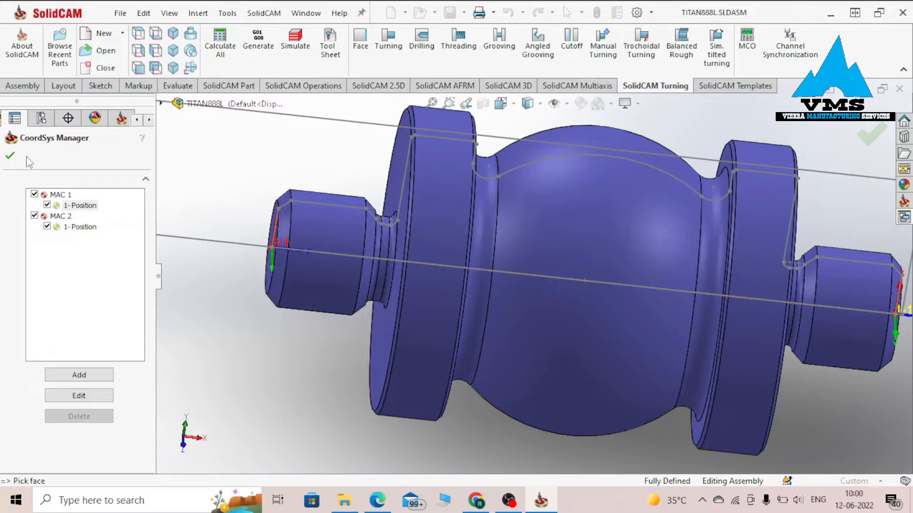
Step: Close the coordinate system manager and review the stock cylinder's coordinates and extents around the part
click(10, 156)
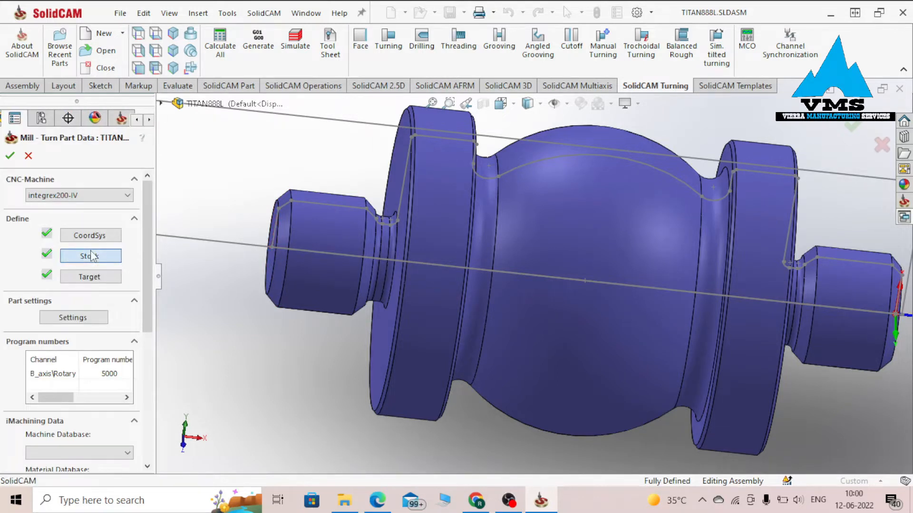
click(91, 255)
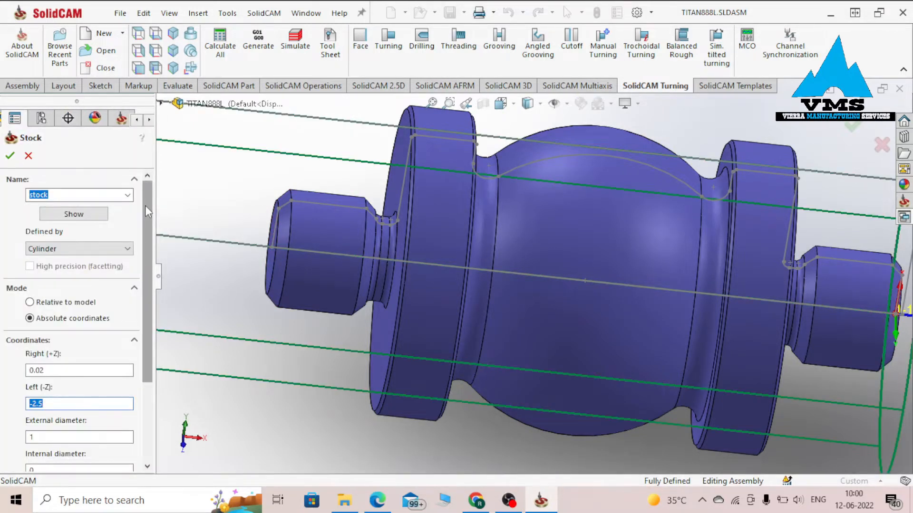
scroll(150, 261, down, 2)
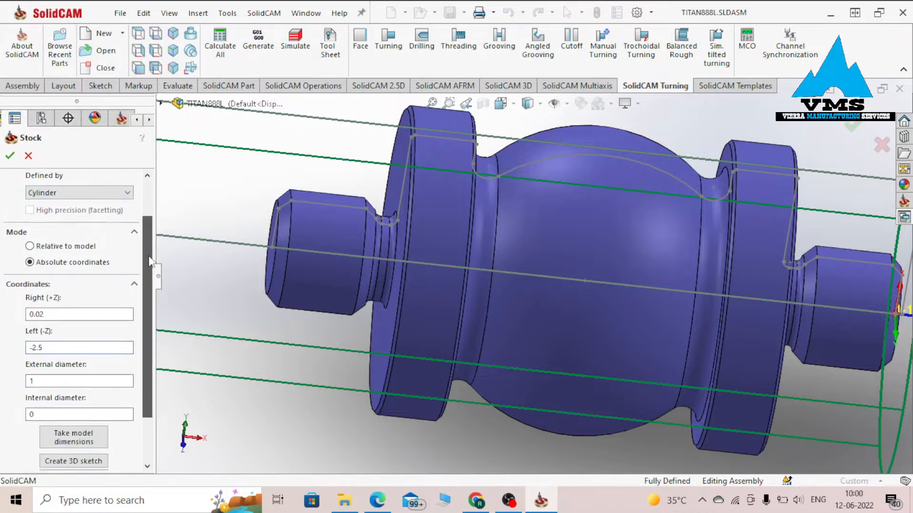
scroll(151, 261, down, 1)
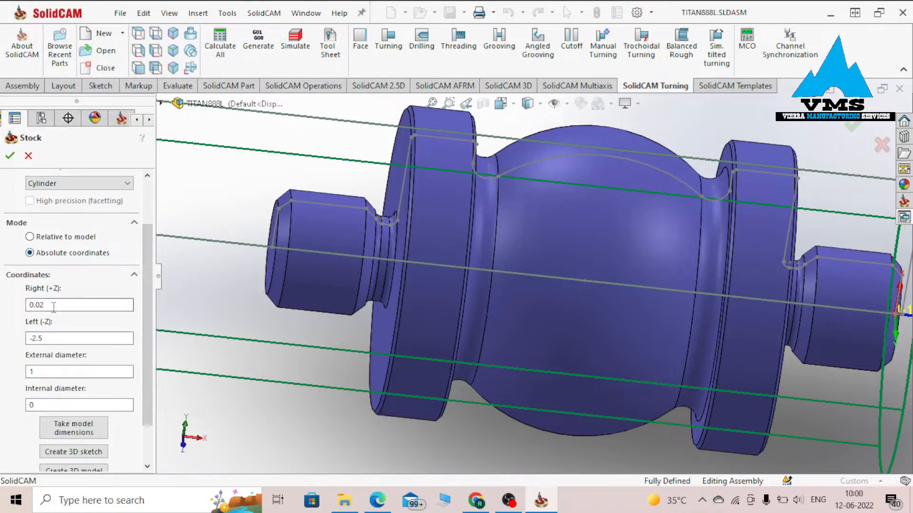
scroll(618, 248, up, 4)
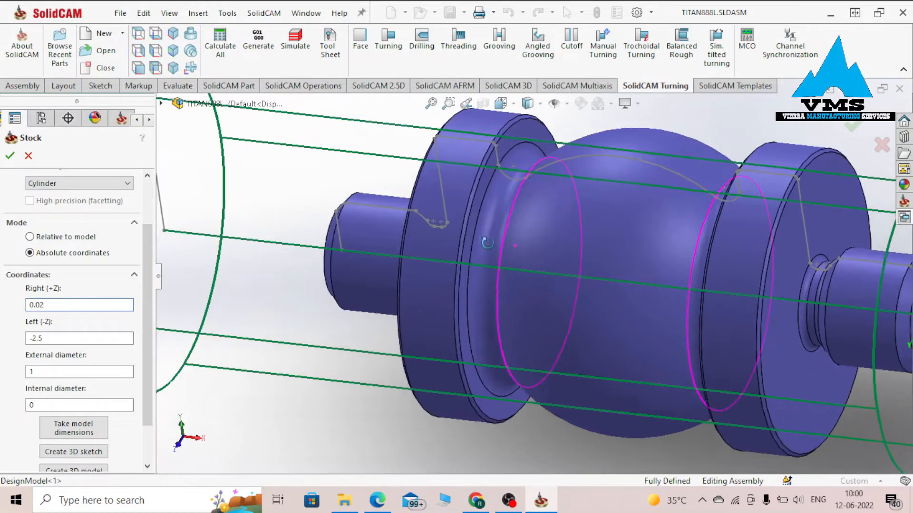
scroll(629, 249, down, 1)
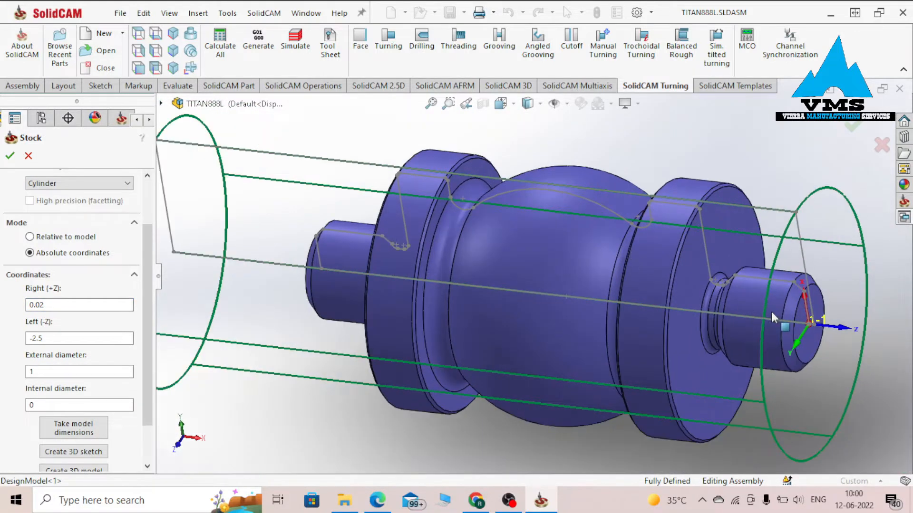
drag(62, 338, 37, 338)
scroll(292, 296, up, 2)
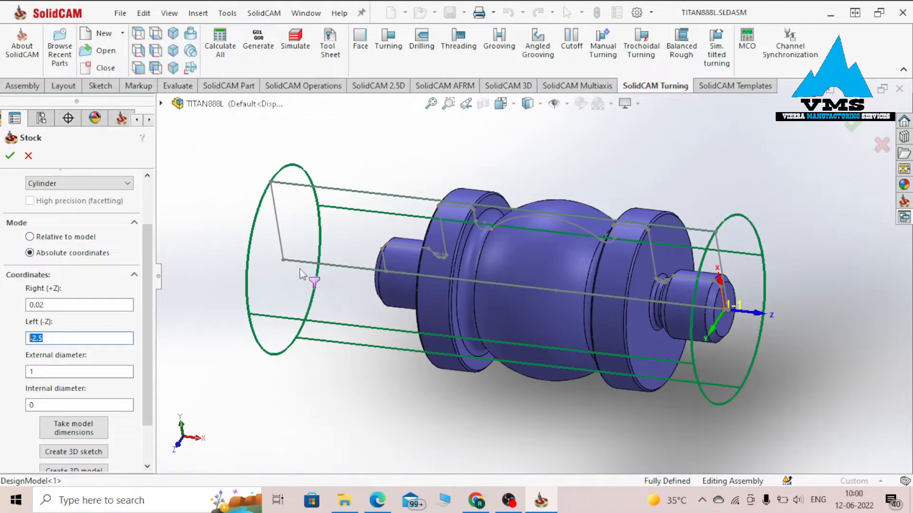
click(11, 156)
Step: Preview the target model of the part, and close the target and part data definitions without changes
click(74, 275)
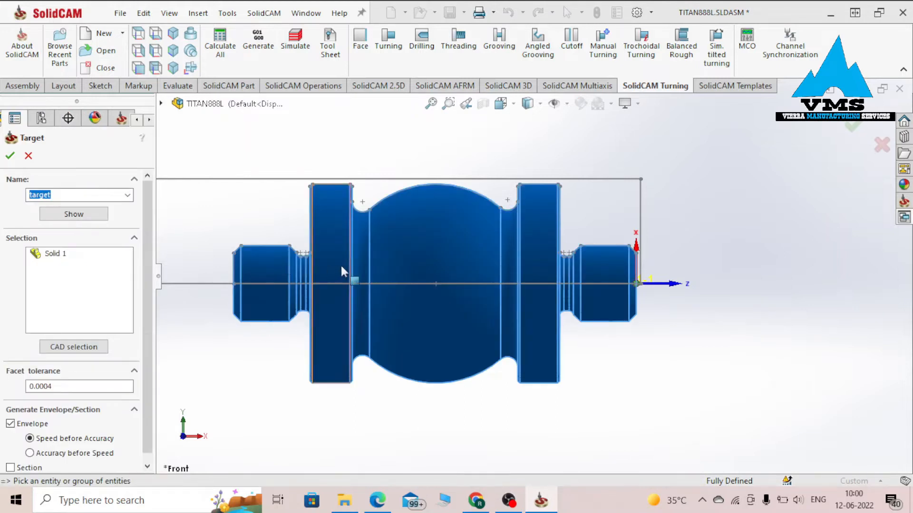
click(74, 213)
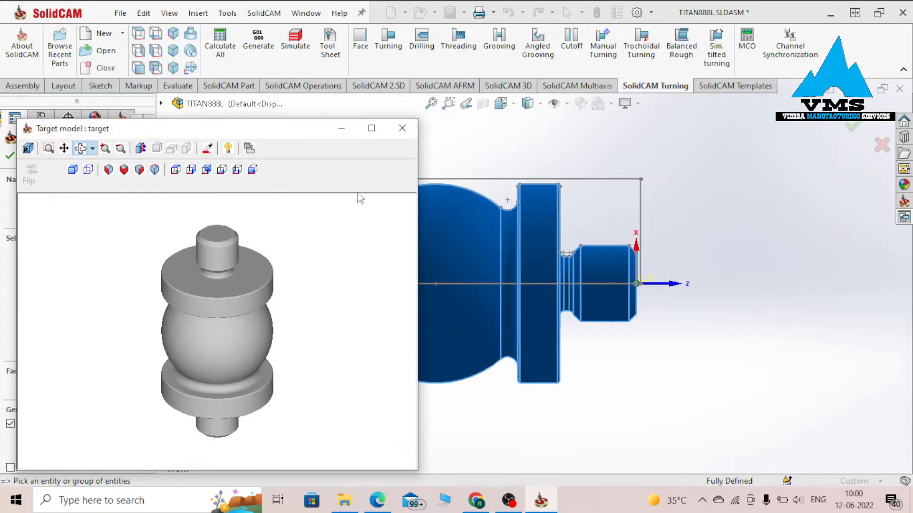
click(403, 128)
click(26, 158)
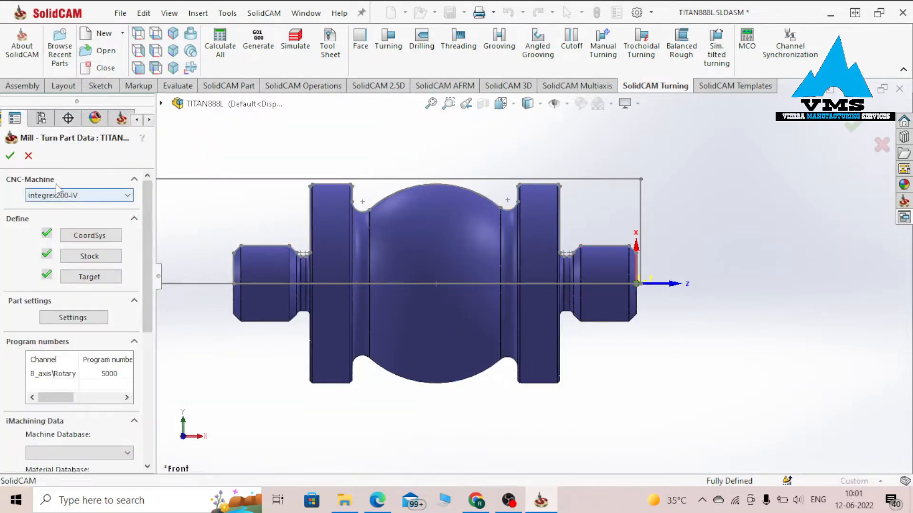
click(28, 157)
Step: Open the FACING operation under MAC 1 of the B_ax_MAIN submachine for editing
drag(147, 252, 146, 298)
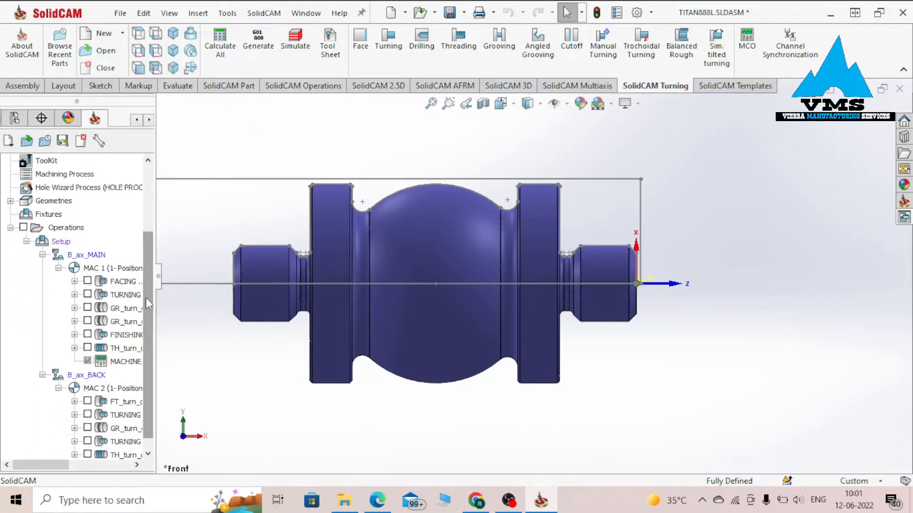
click(61, 241)
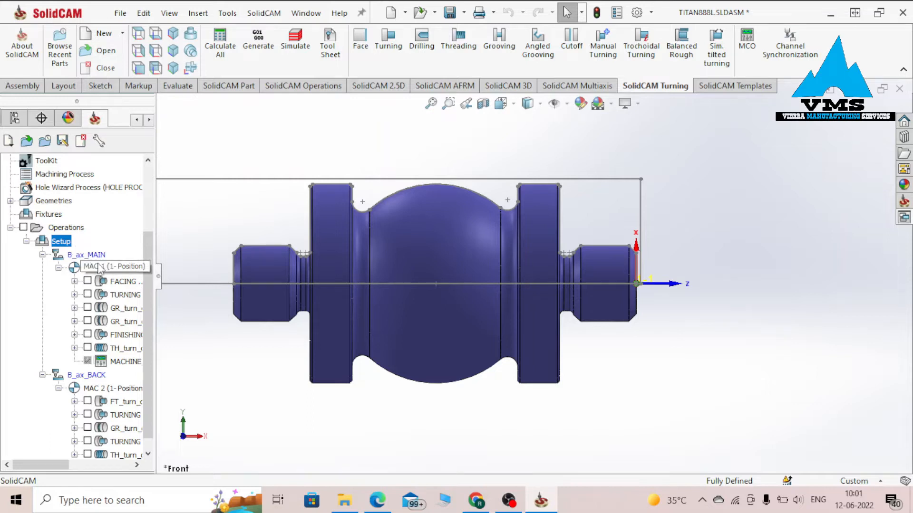
click(117, 283)
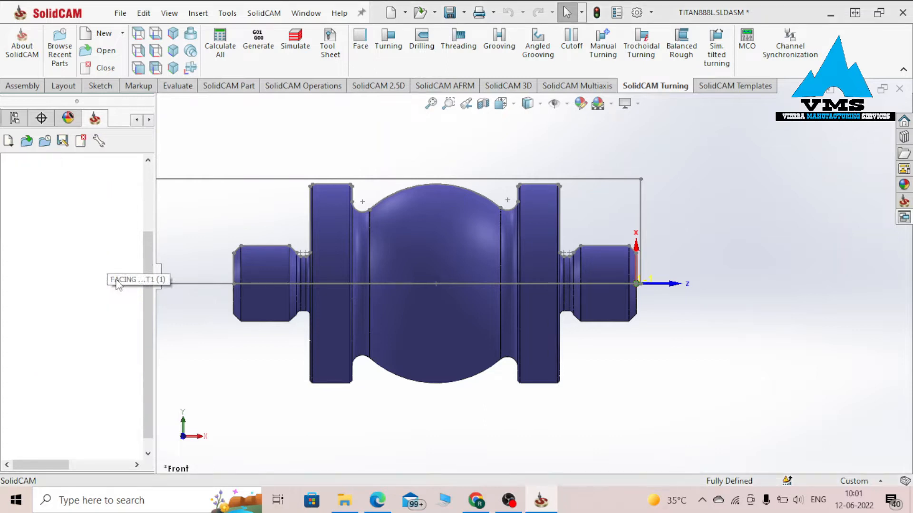
right_click(117, 283)
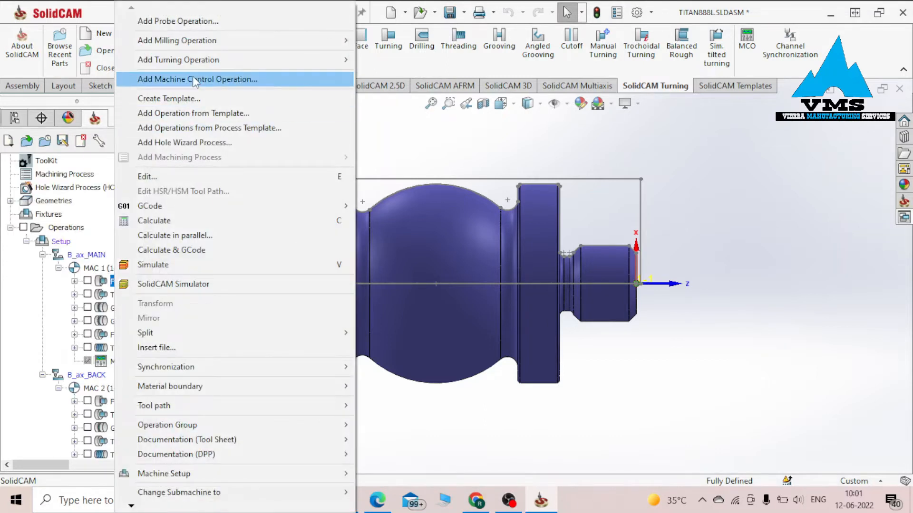
click(148, 175)
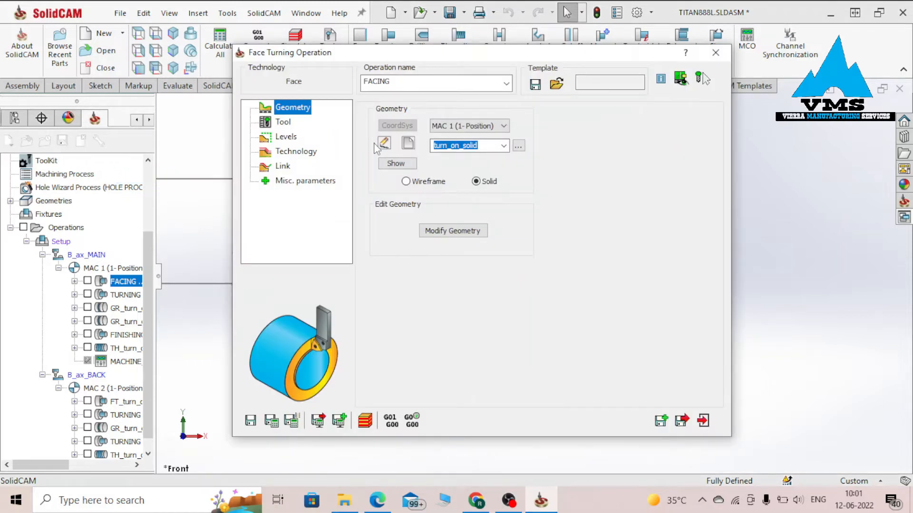
Step: Show the facing operation's geometry on the model and inspect it at the shaft's end face
click(400, 163)
scroll(594, 279, down, 10)
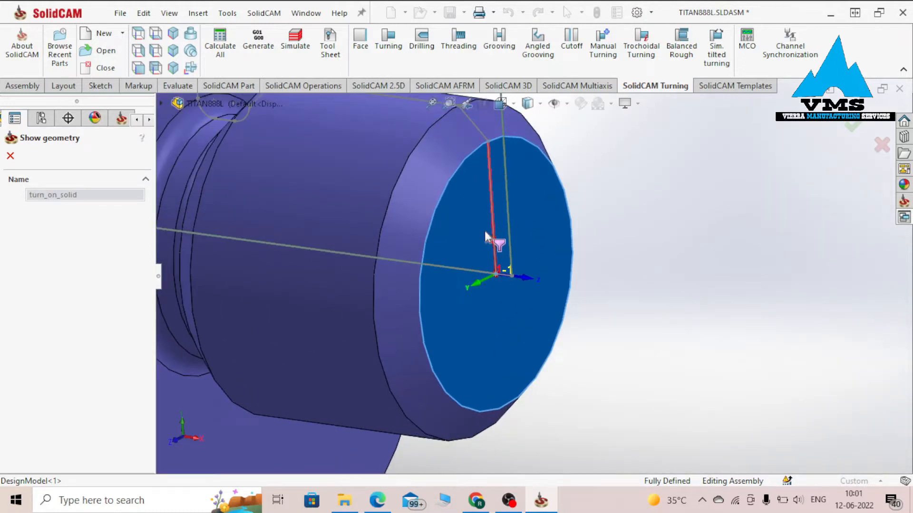
scroll(493, 193, up, 10)
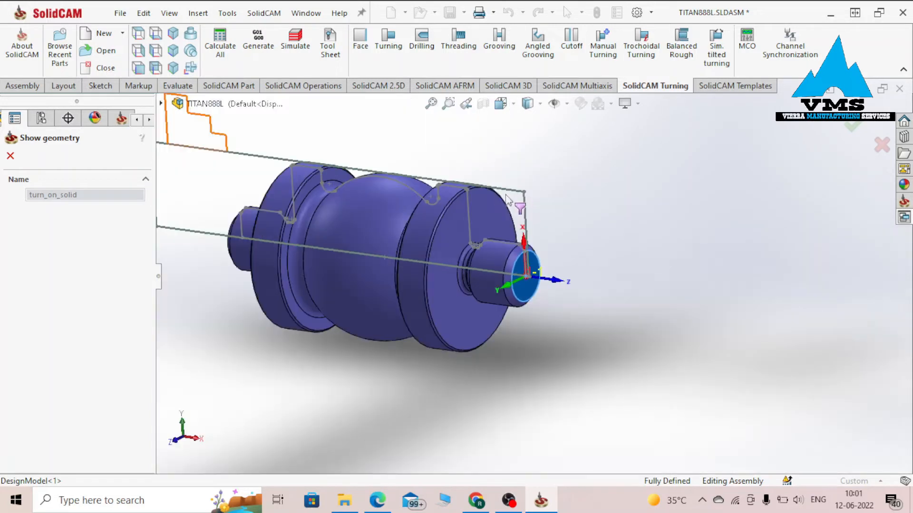
scroll(520, 198, down, 5)
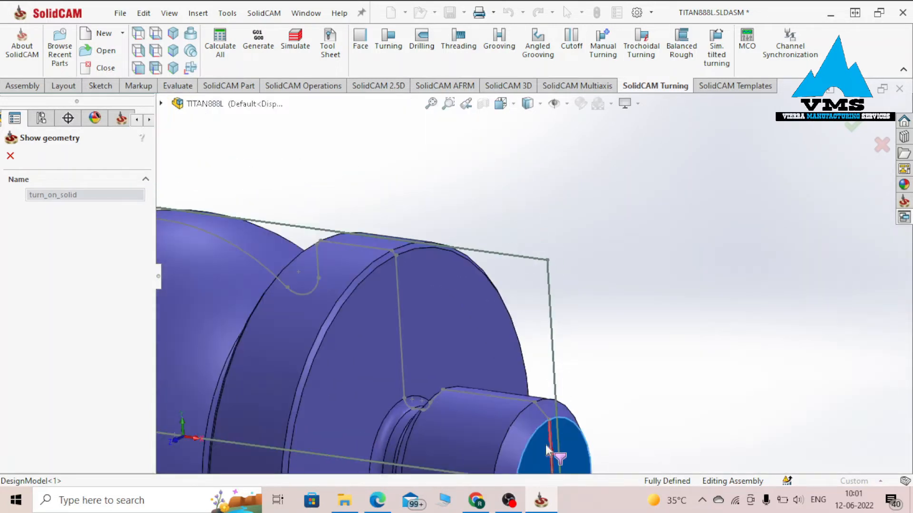
click(10, 155)
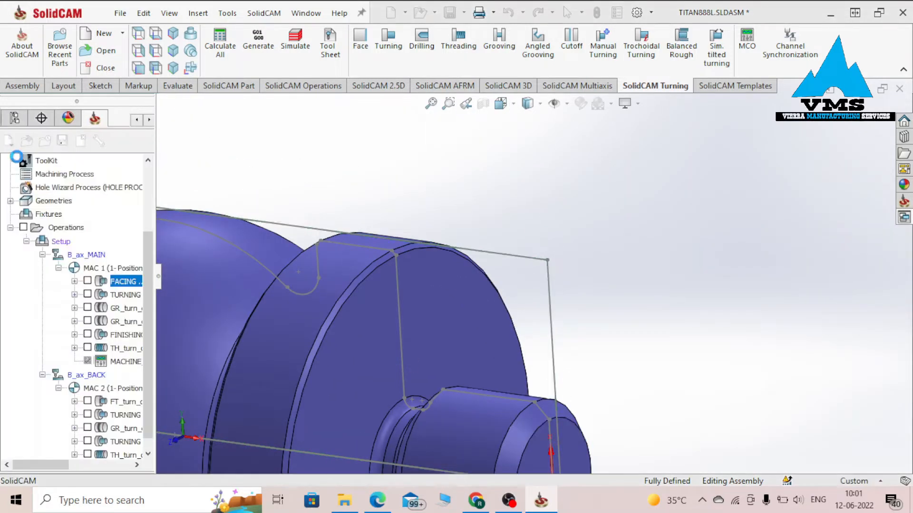
Step: Review the facing operation's tool and its insert parameters in the toolkit, leaving the tool selection unchanged
click(284, 122)
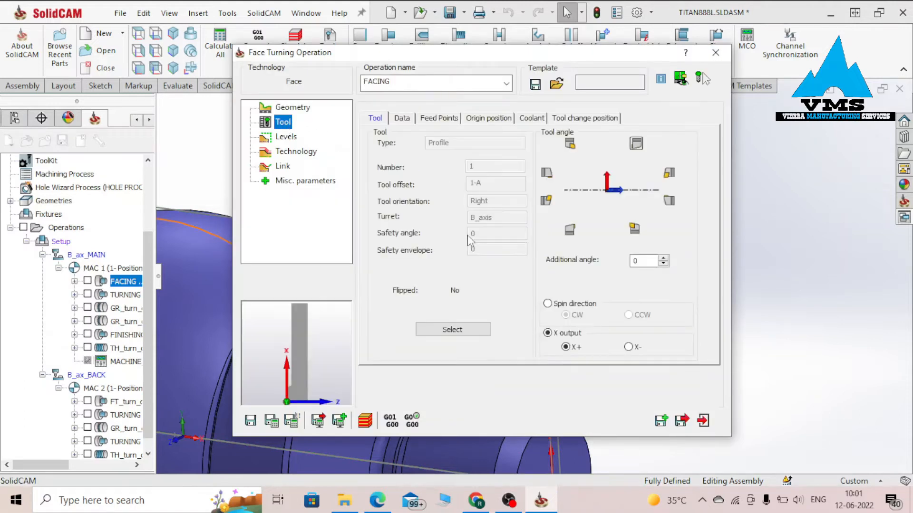
click(454, 328)
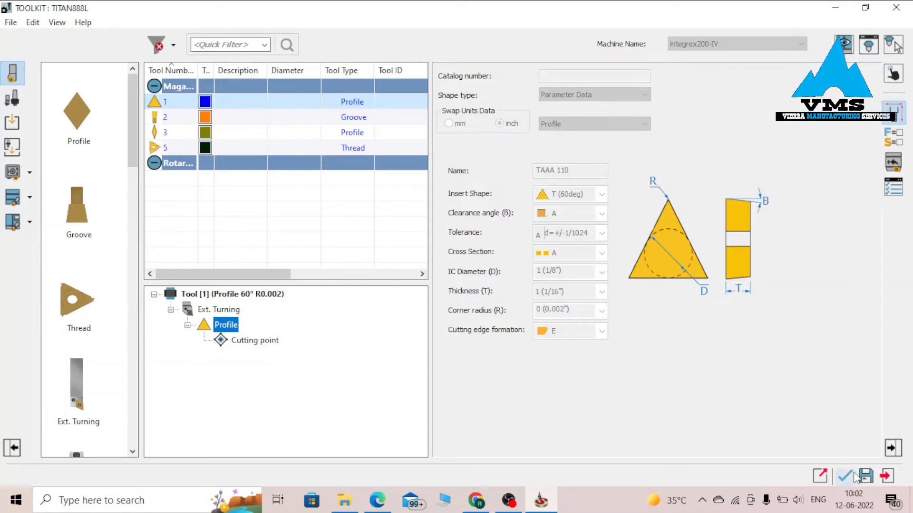
click(887, 476)
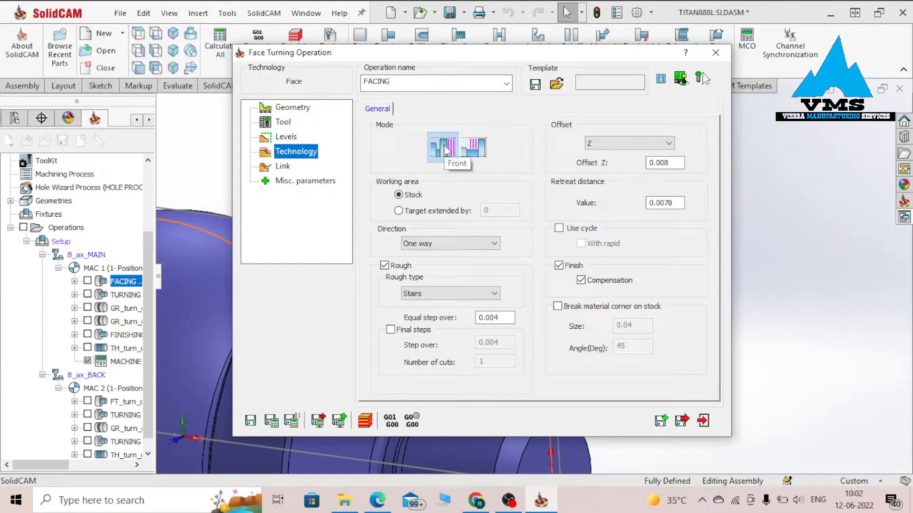
Step: Check the facing technology's Z offset, view the operation's turning simulation, and close the operation
drag(663, 166, 604, 167)
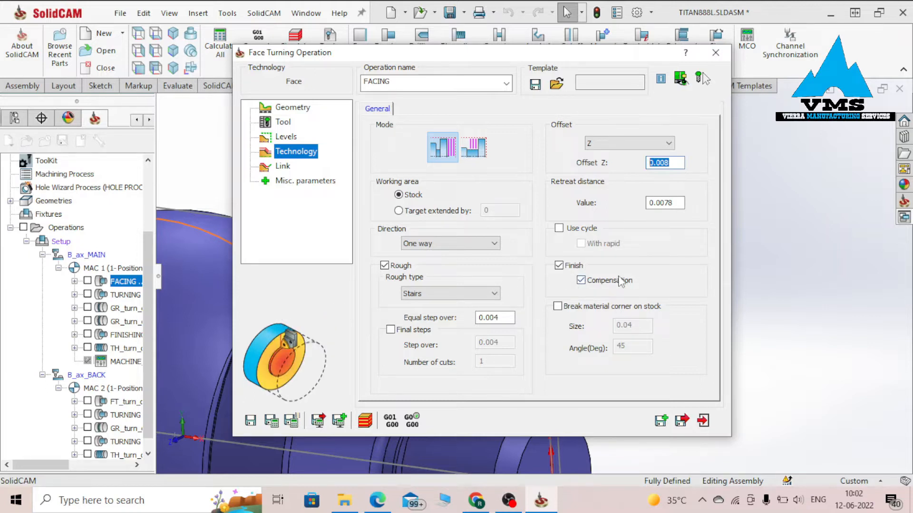
click(365, 420)
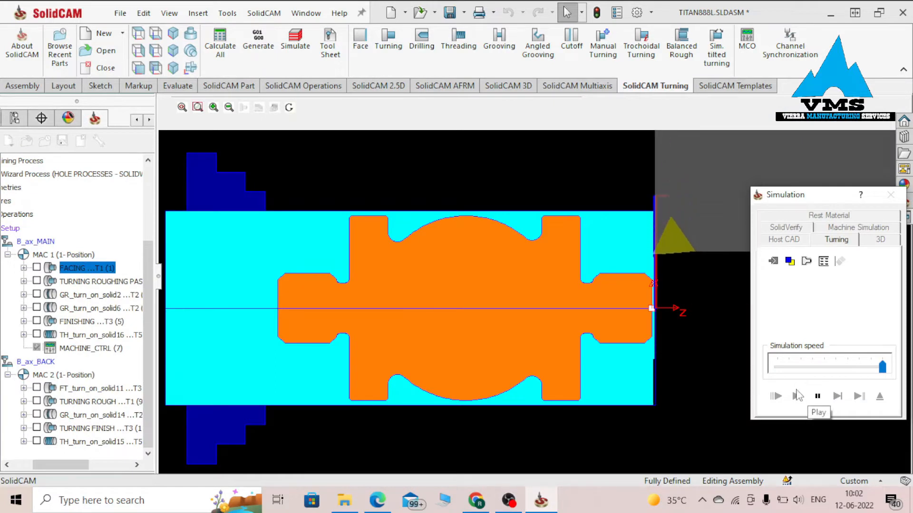
click(890, 196)
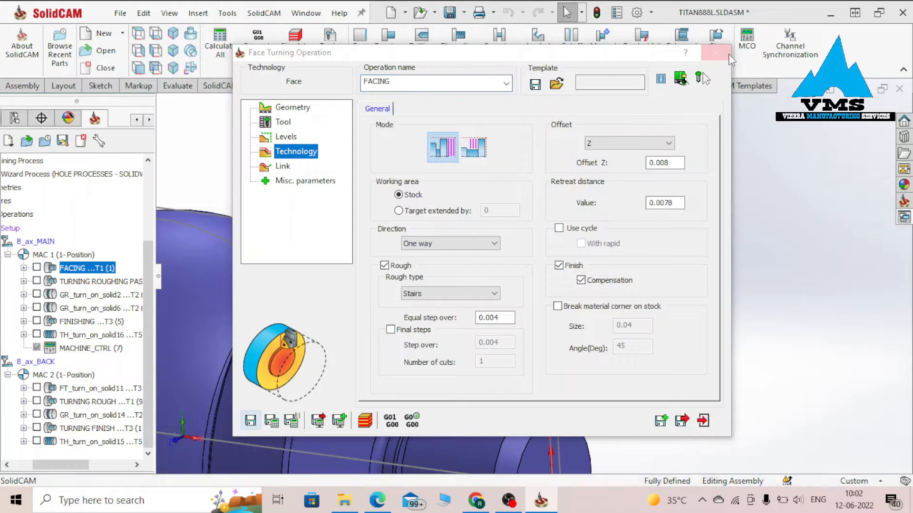
click(733, 44)
Step: Open the TURNING ROUGHING PASS operation for editing and inspect its geometry chain on the model
click(96, 283)
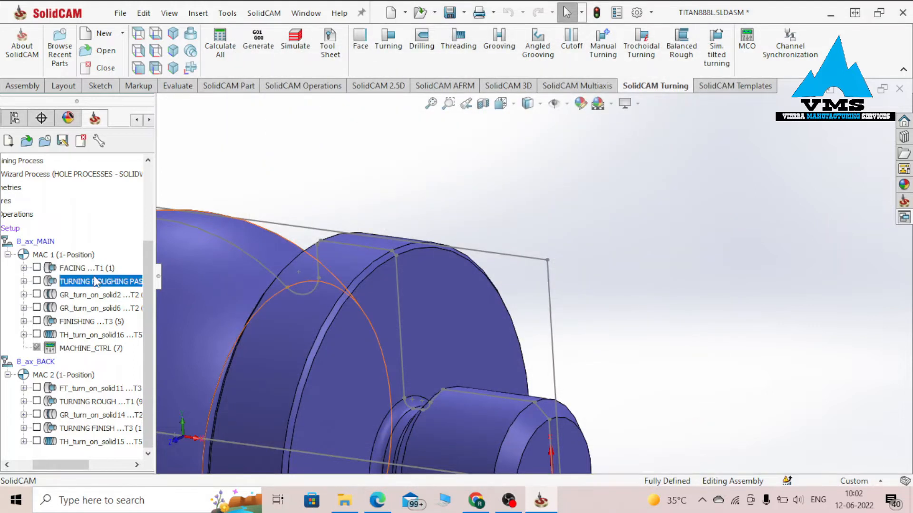
right_click(97, 283)
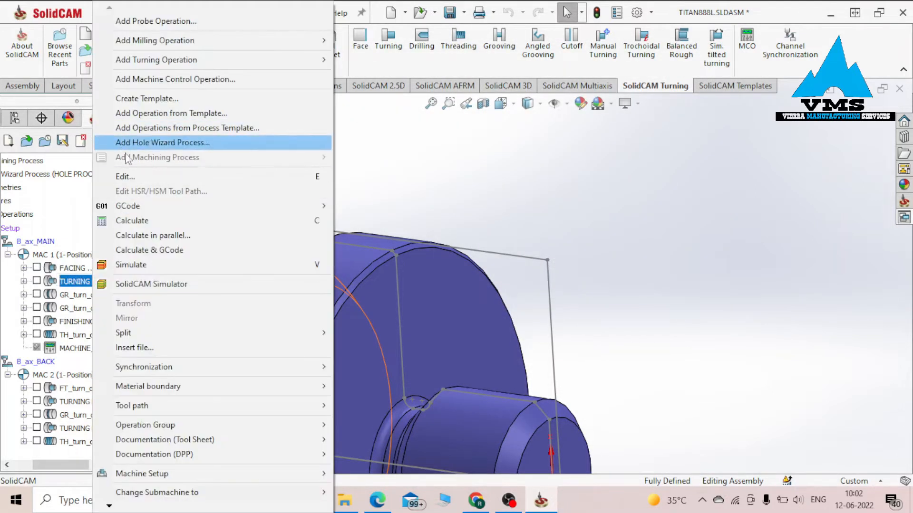
click(124, 174)
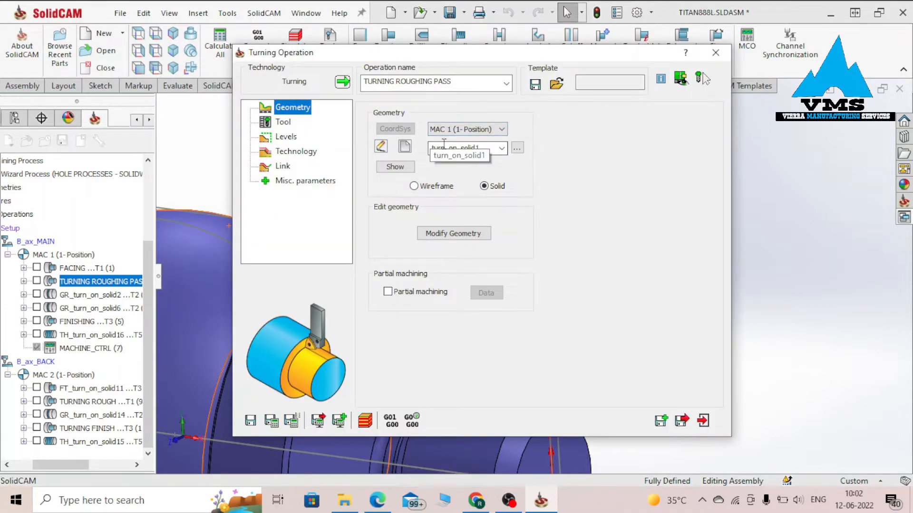
click(395, 167)
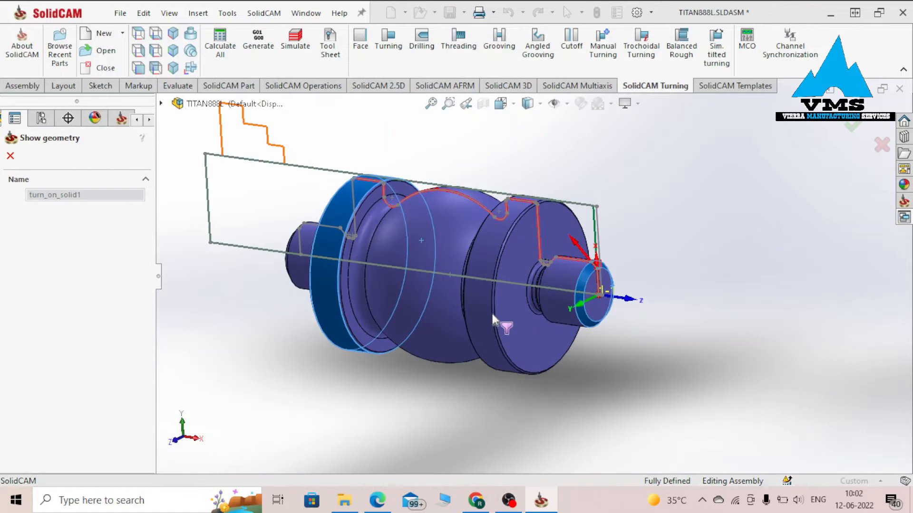
scroll(490, 324, down, 2)
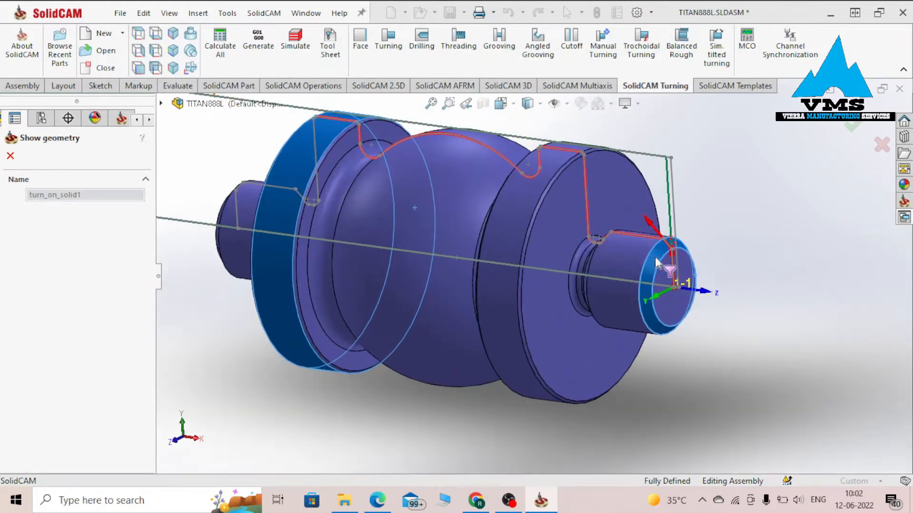
middle_drag(376, 187, 428, 185)
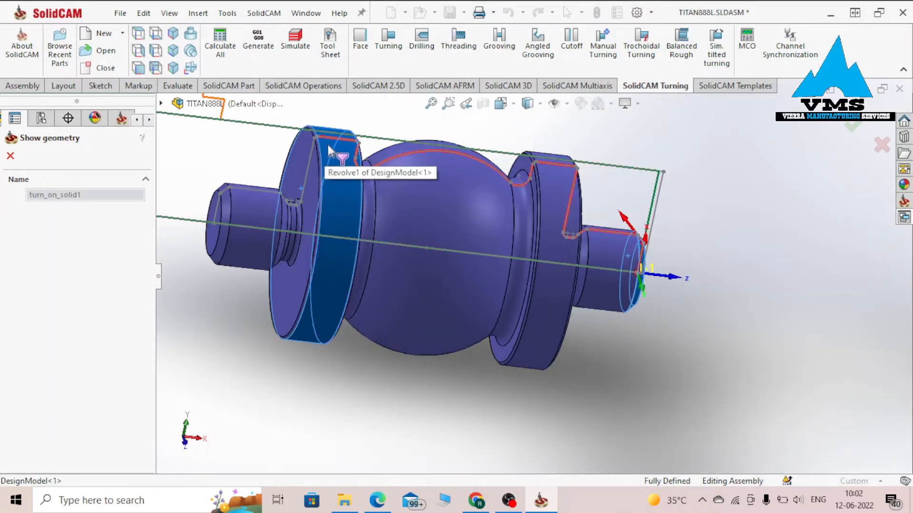
click(10, 155)
Step: Review the roughing pass's tool, machining mode, step-down value, rough offset distance and semi-finish/finish settings
click(284, 122)
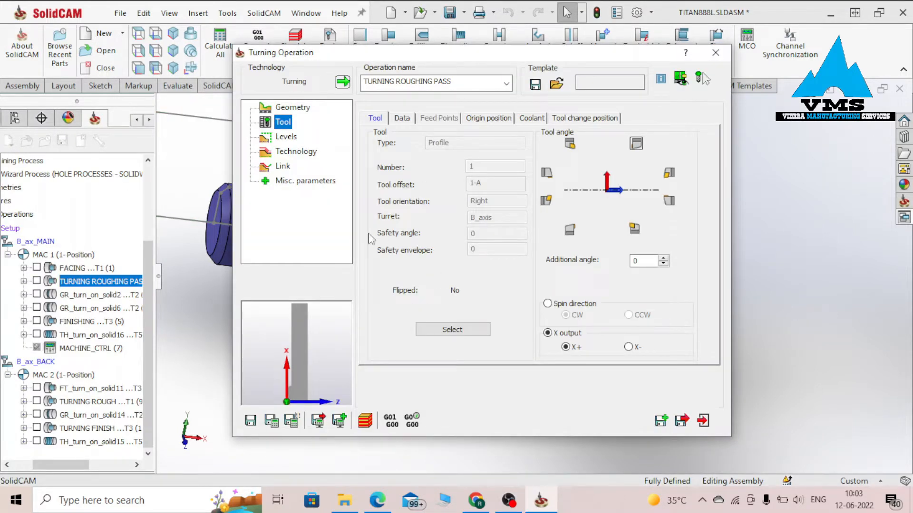
click(287, 154)
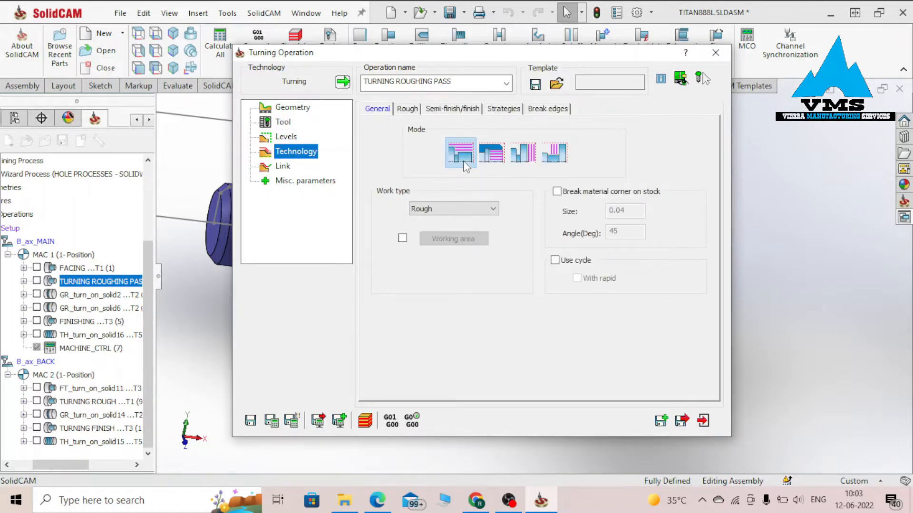
click(414, 109)
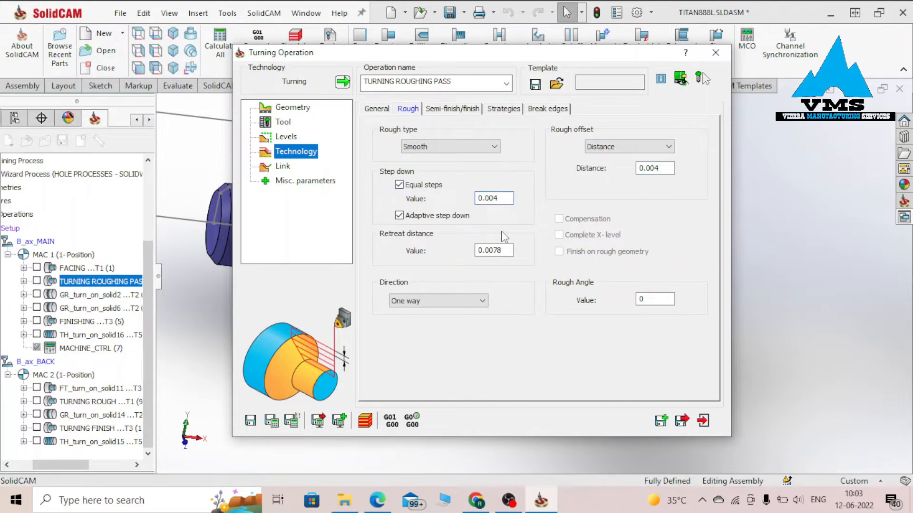
drag(503, 199, 477, 198)
click(494, 198)
double_click(653, 168)
click(471, 109)
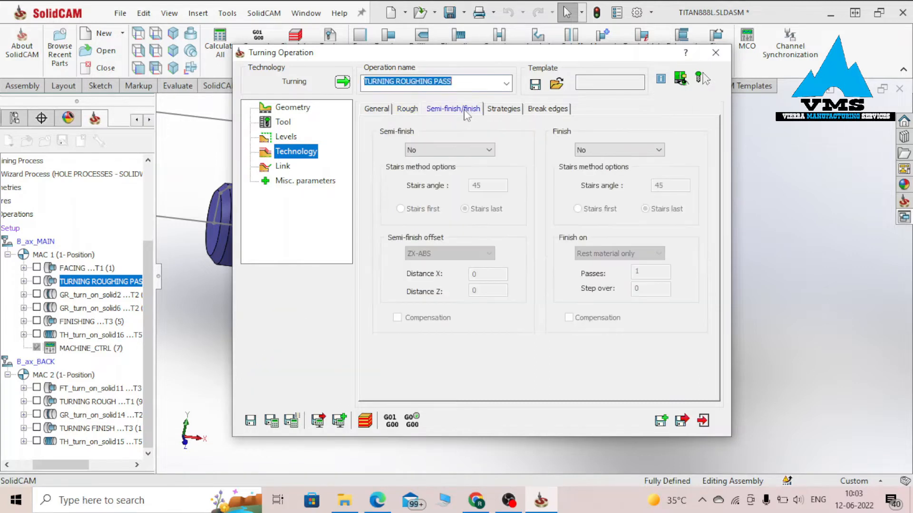
Step: Check the roughing pass's descending-motion strategy, view its turning simulation, and close the operation
click(503, 108)
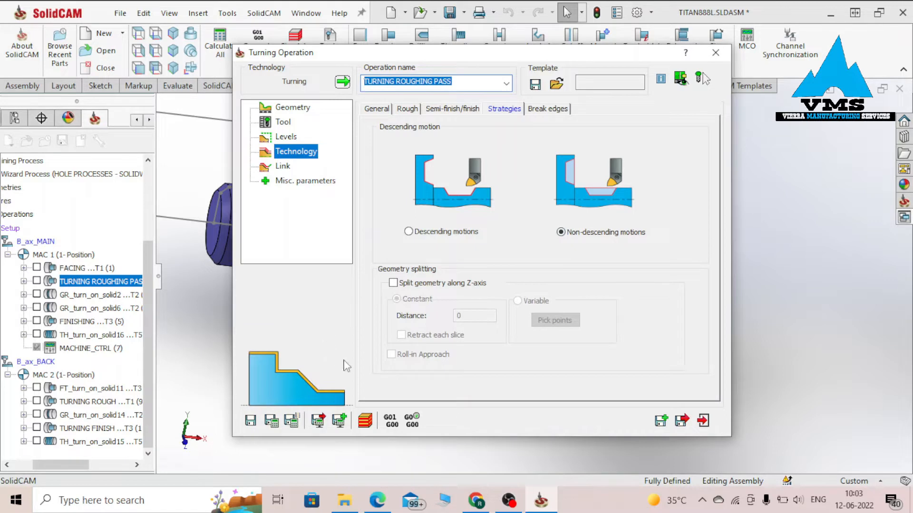
click(365, 420)
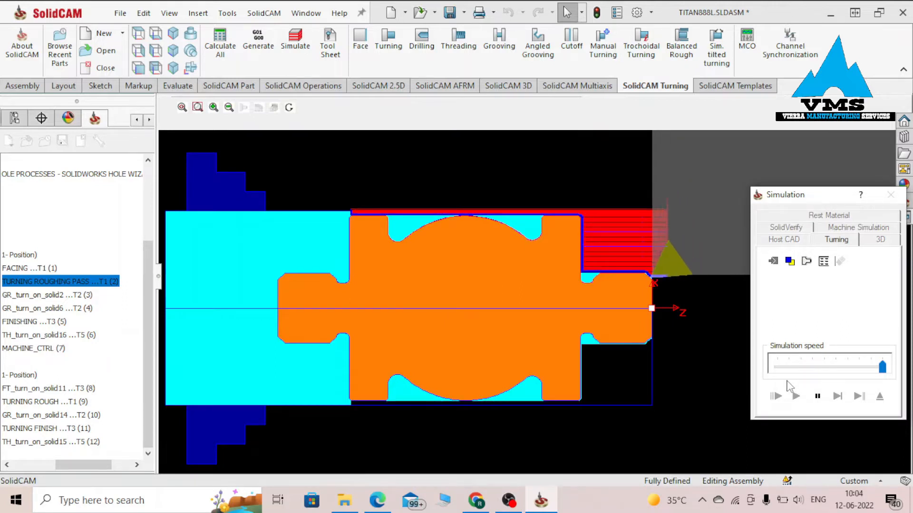
click(885, 201)
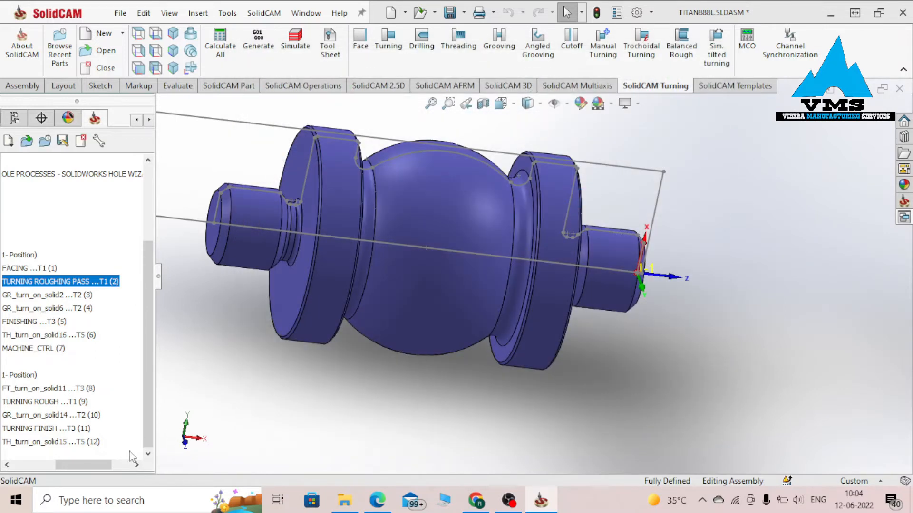
Step: Open the GR_turn_on_solid2 grooving operation under MAC 1 for editing at its geometry settings
drag(101, 465, 77, 465)
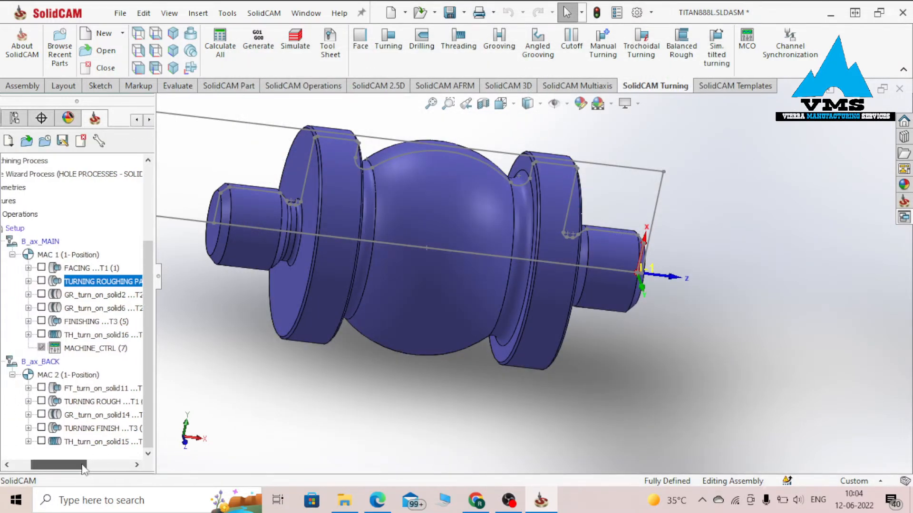
click(90, 297)
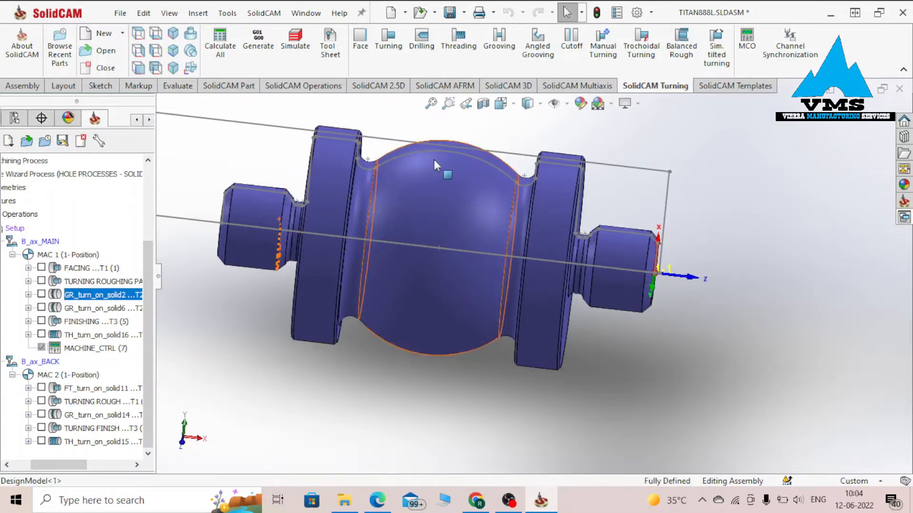
scroll(578, 249, down, 3)
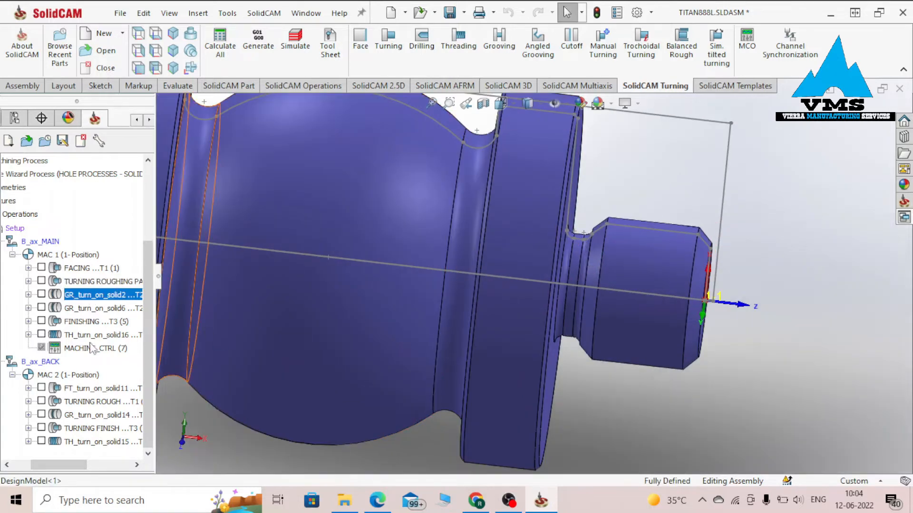
right_click(79, 302)
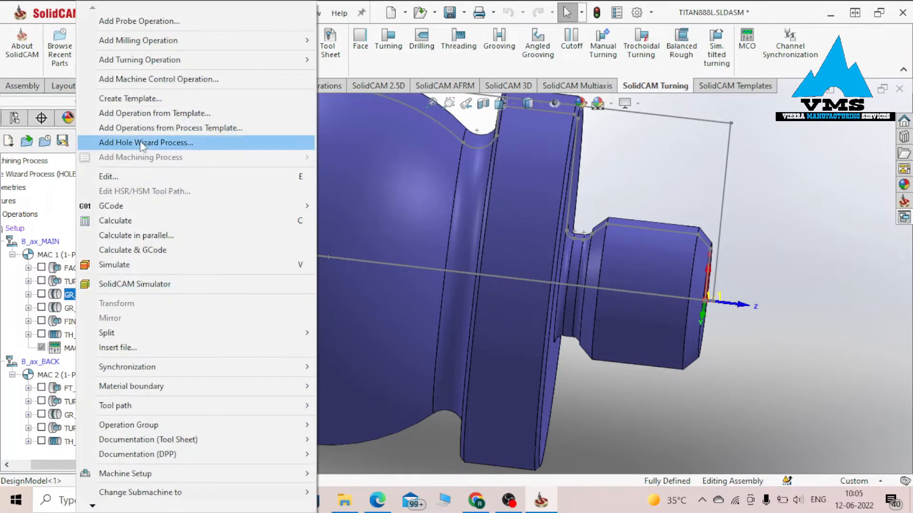
click(266, 175)
click(292, 109)
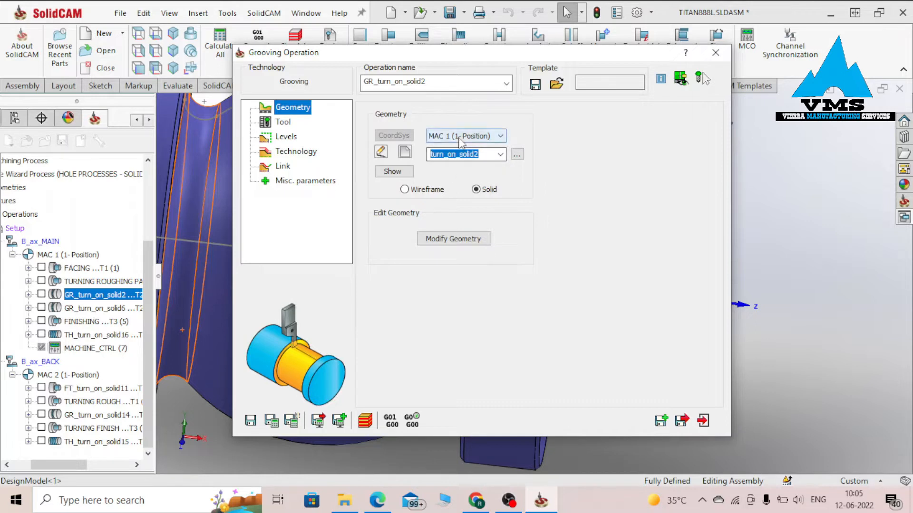
Step: Show the turn_on_solid2 geometry chain and examine it along the spherical section and its adjoining groove
click(394, 172)
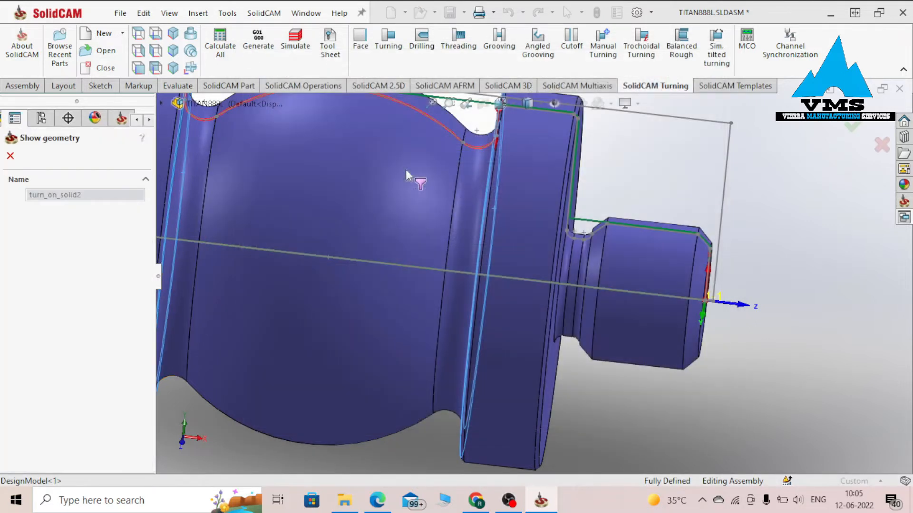
scroll(475, 193, down, 2)
scroll(554, 270, down, 4)
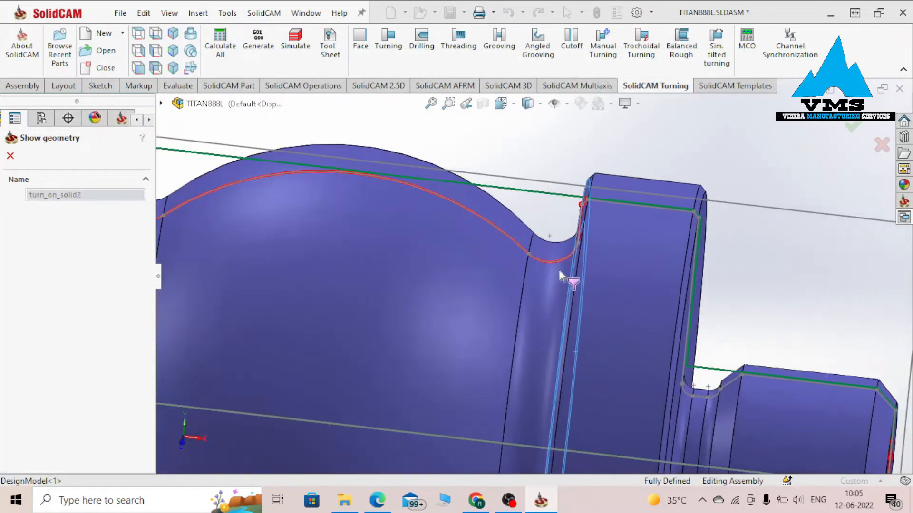
scroll(583, 275, down, 3)
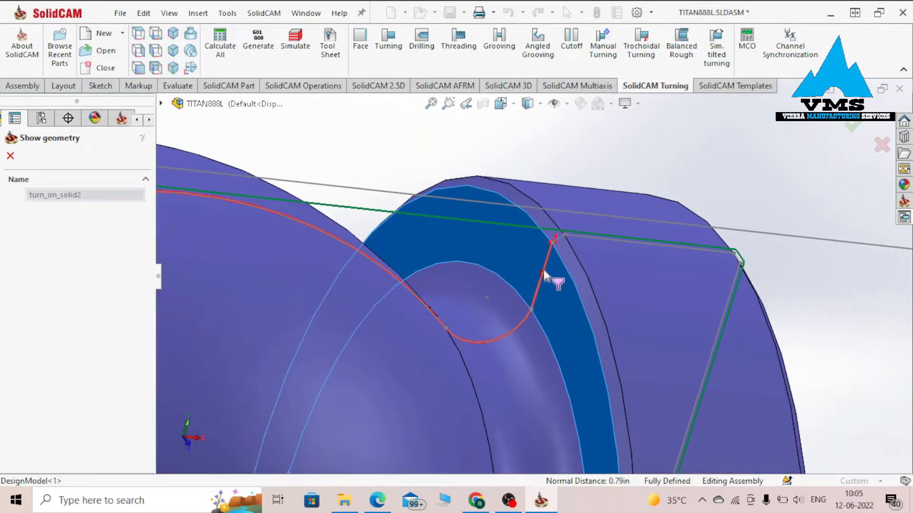
scroll(544, 269, up, 5)
scroll(368, 267, down, 2)
scroll(515, 261, down, 2)
scroll(595, 221, down, 2)
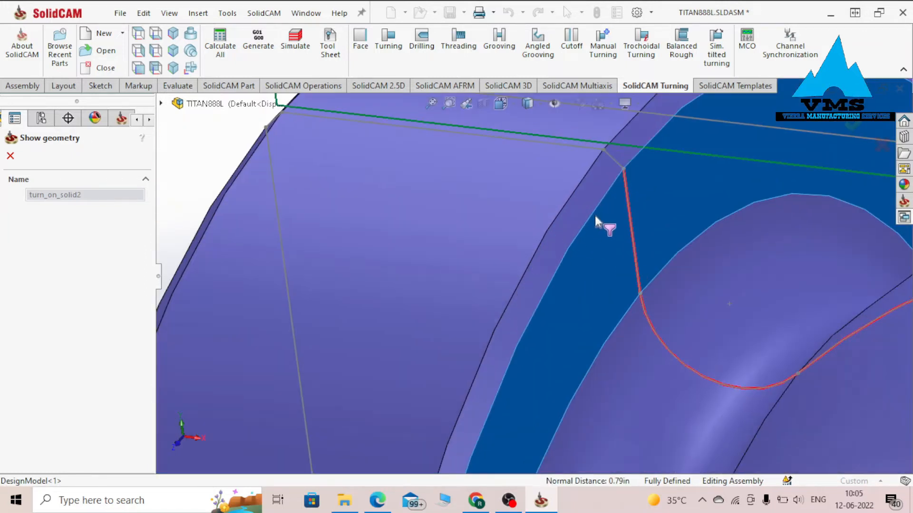
click(10, 156)
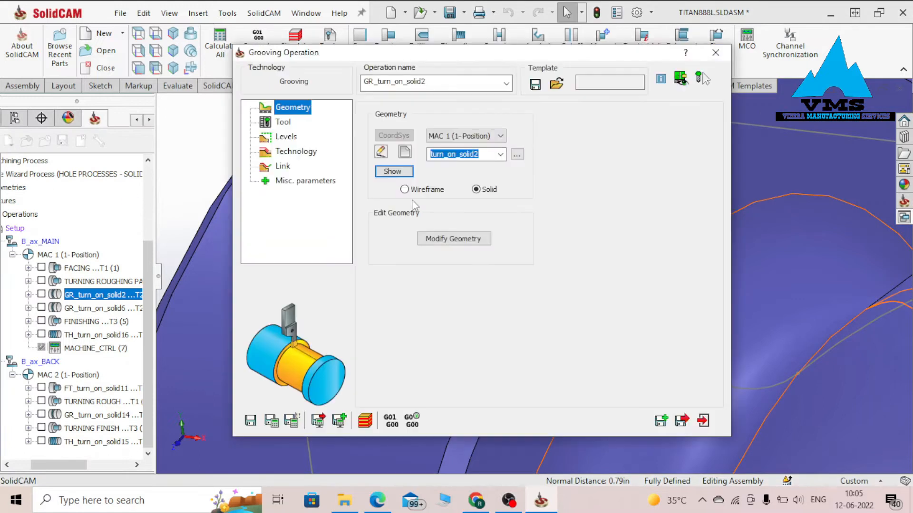
Step: Review the GR_turn_on_solid2 operation's tool, machining mode, rough parameters, rough offset distance and semi-finish/finish settings
click(284, 123)
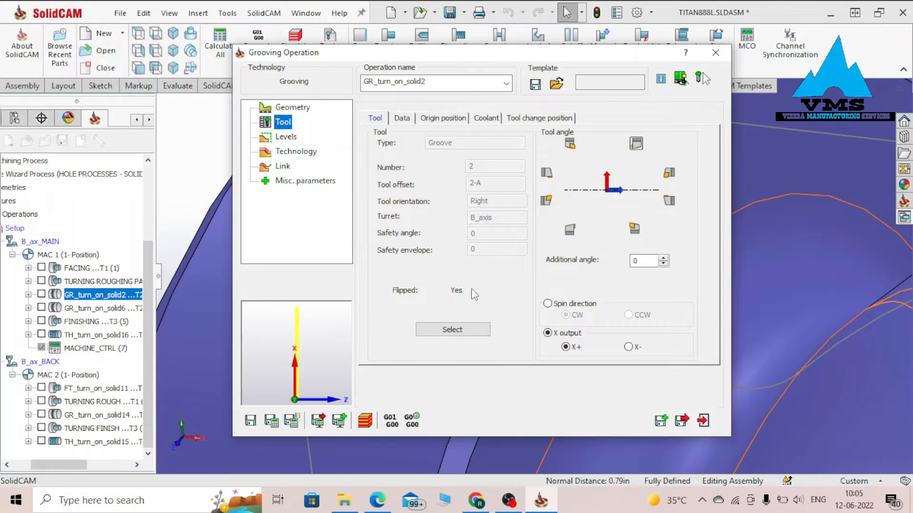
click(474, 335)
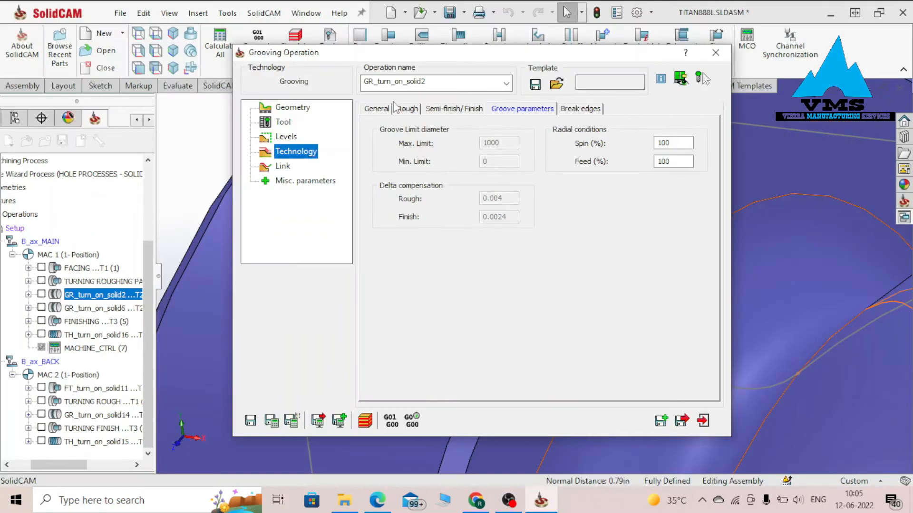
click(375, 109)
mouse_move(476, 211)
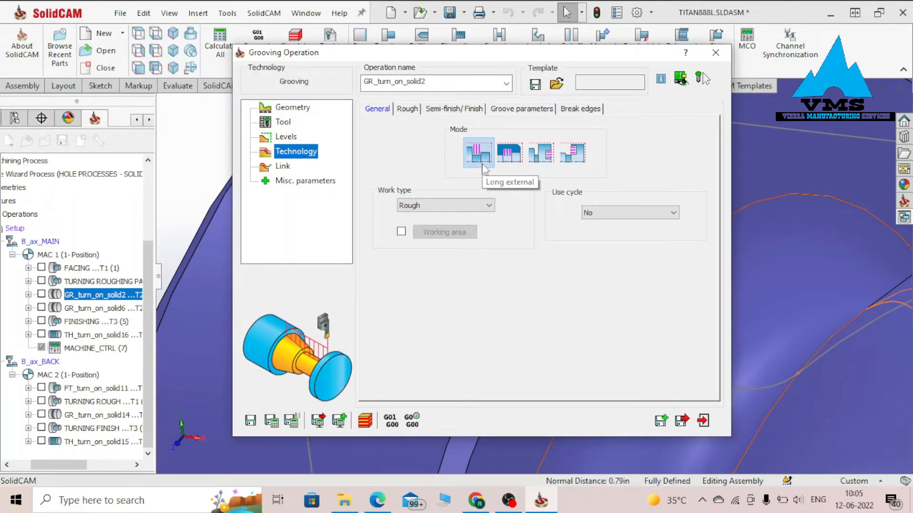
click(407, 108)
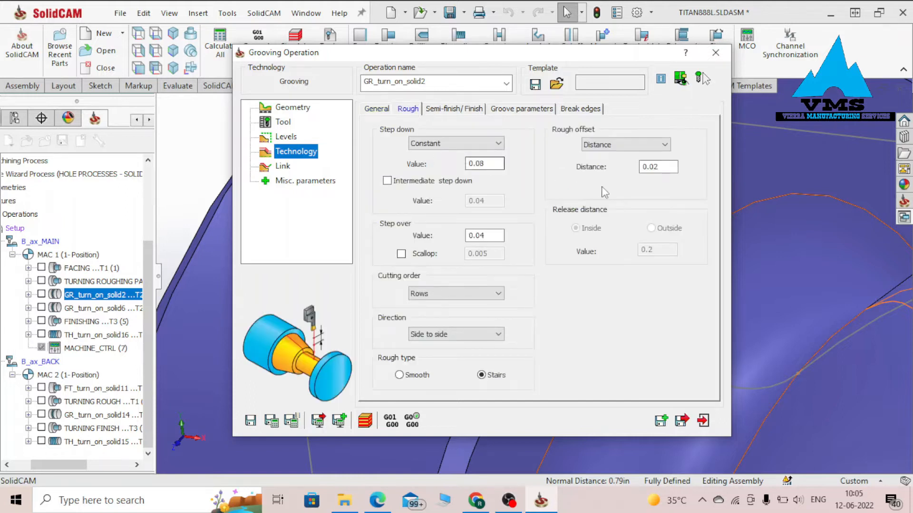
drag(659, 162, 594, 162)
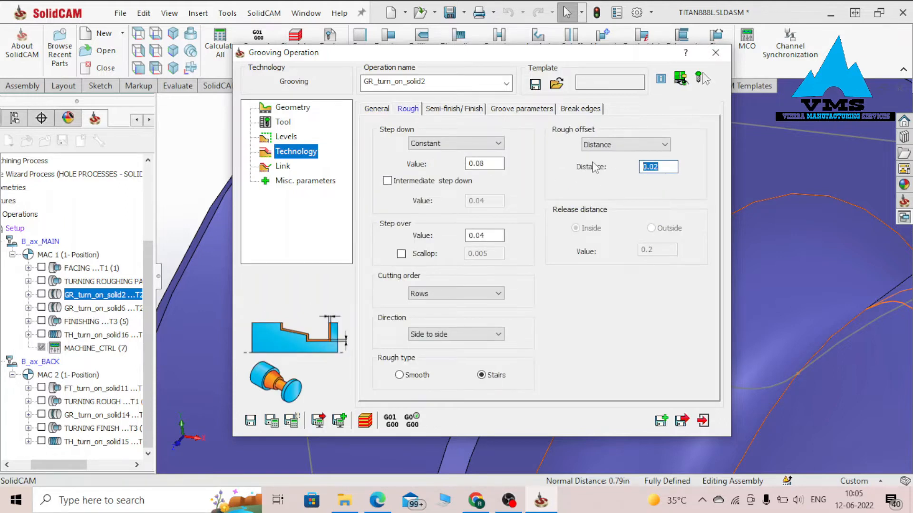
click(455, 109)
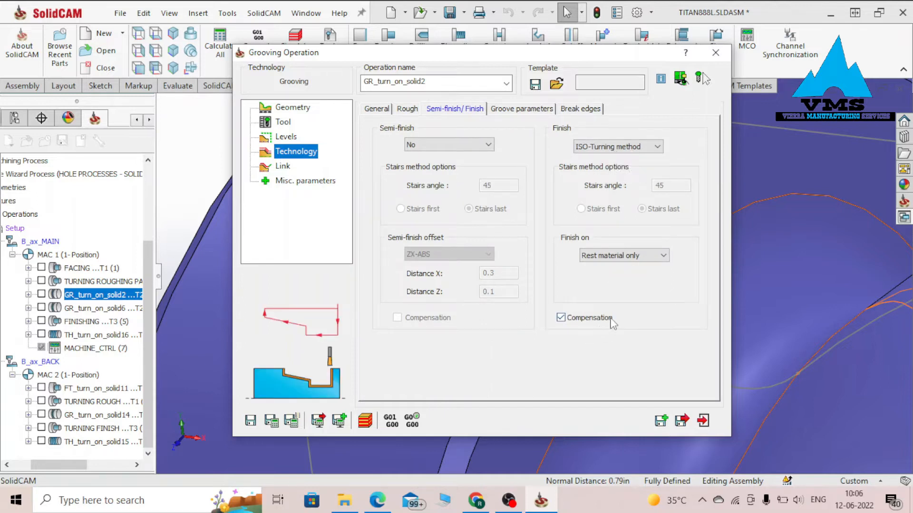
Step: View the turning simulation of the GR_turn_on_solid2 grooving operation, examine the grooved profile, and close the operation
click(366, 420)
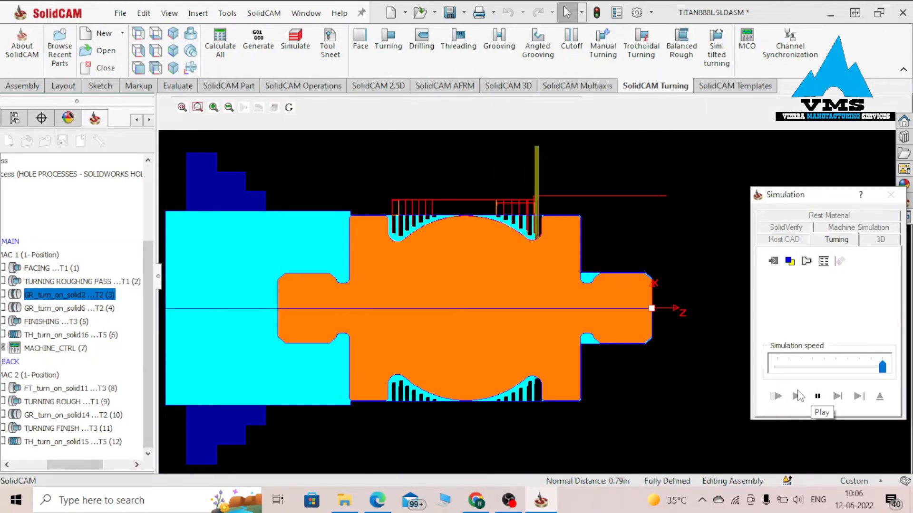
scroll(627, 286, up, 4)
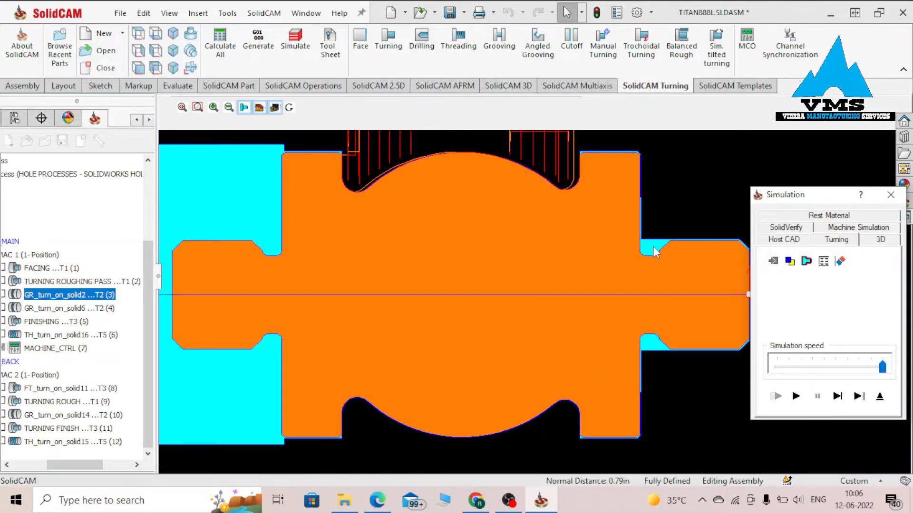
click(892, 196)
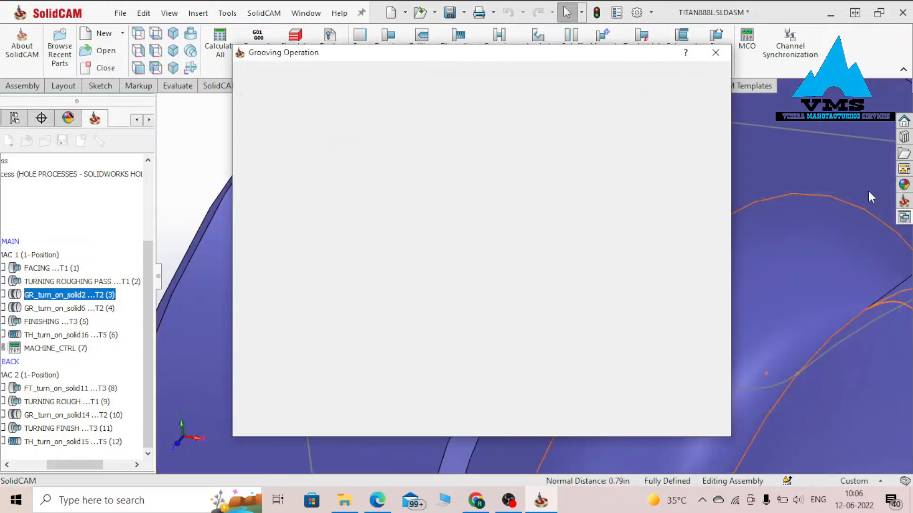
click(715, 53)
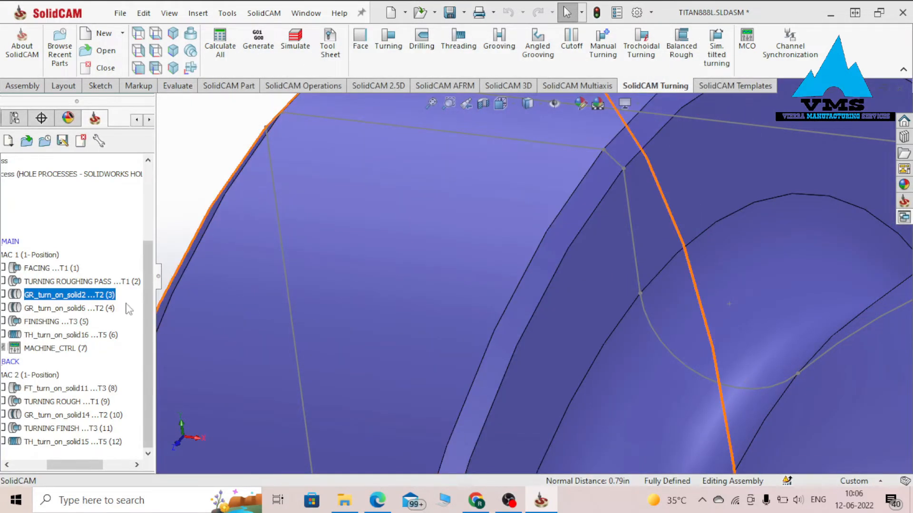
Step: Open the GR_turn_on_solid6 grooving operation under MAC 1 for editing
click(84, 309)
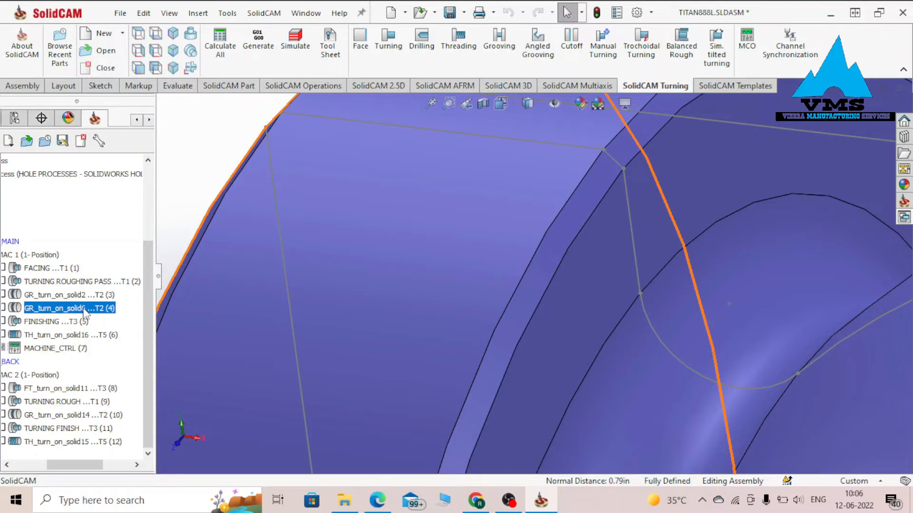
right_click(85, 314)
click(114, 175)
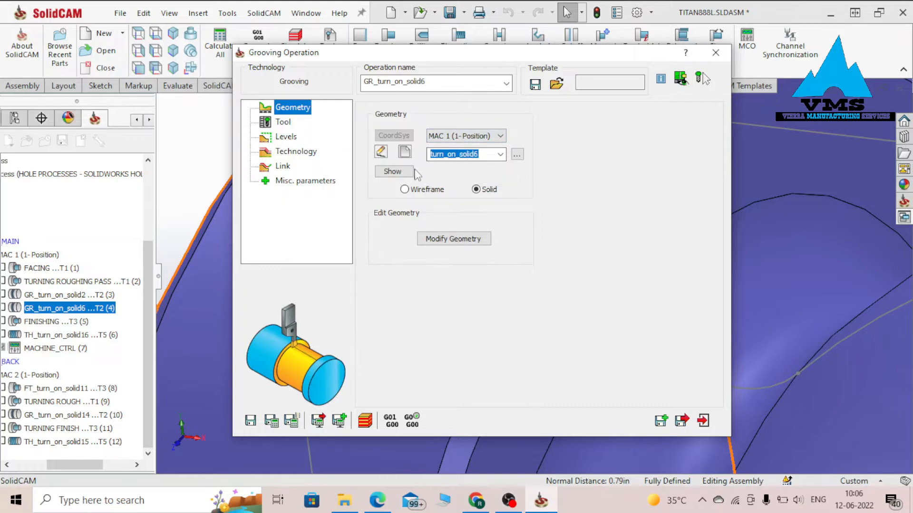
Step: Show the turn_on_solid6 geometry chain and examine it along the undercut between the flange and the end shaft
click(399, 171)
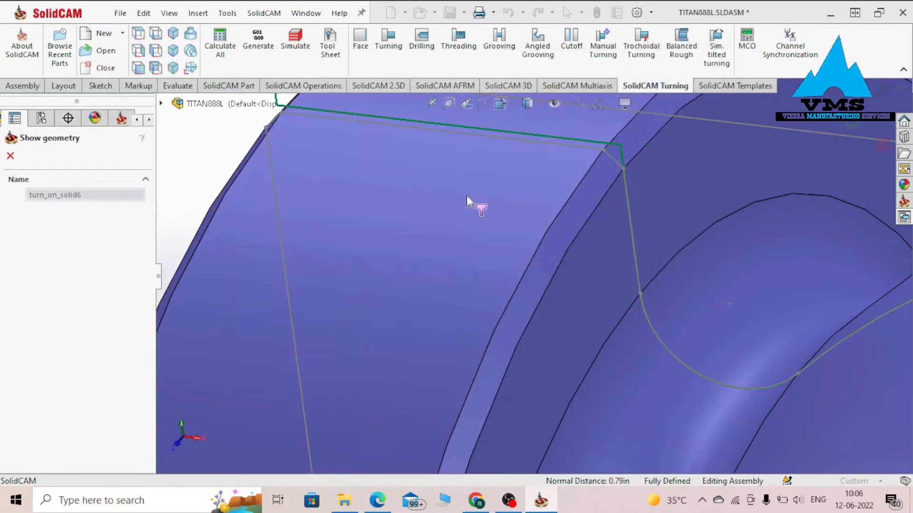
scroll(623, 223, up, 5)
middle_drag(655, 314, 679, 329)
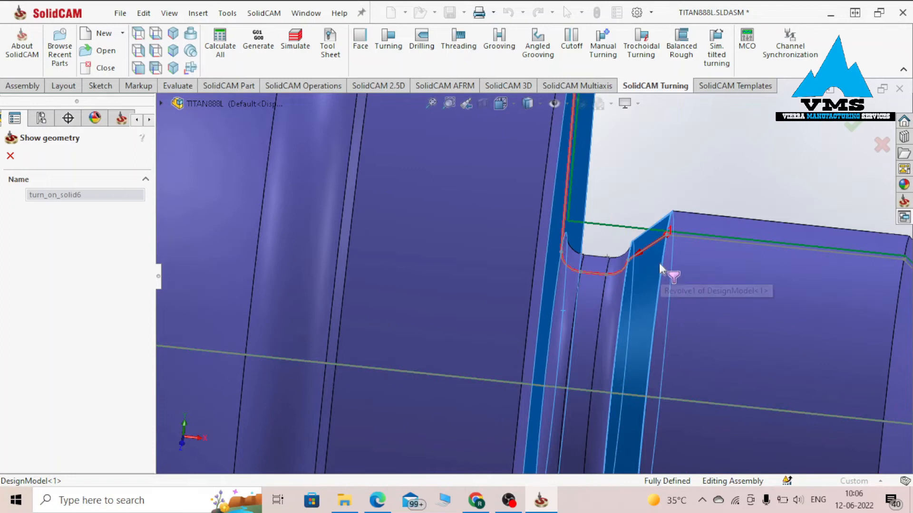
scroll(632, 266, down, 3)
middle_drag(654, 215, 532, 247)
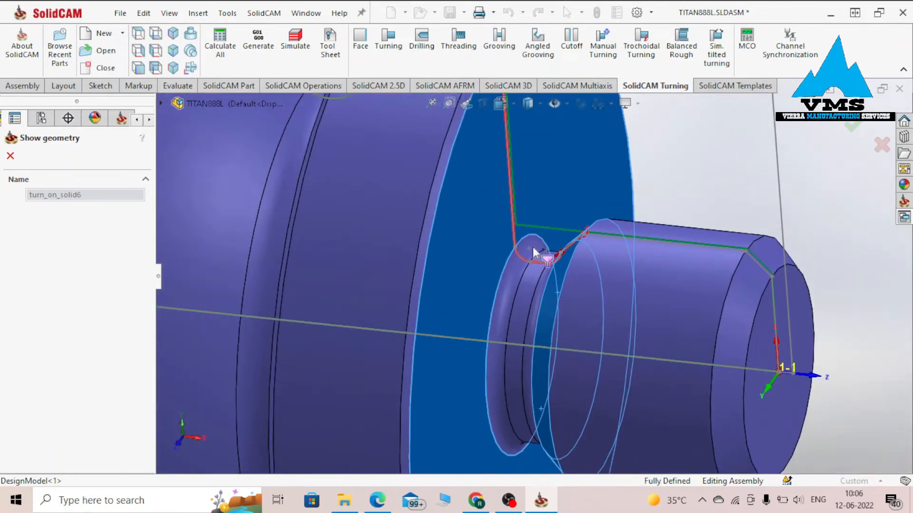
middle_drag(514, 181, 514, 212)
scroll(538, 238, down, 4)
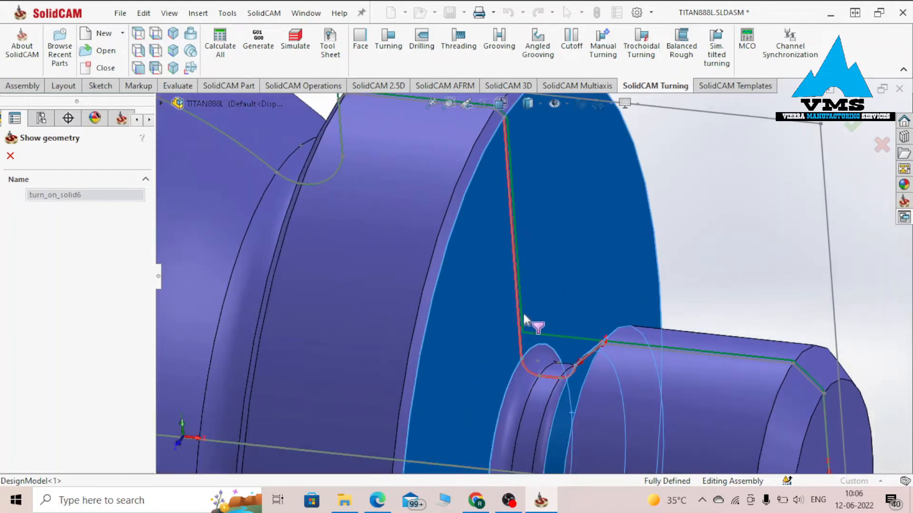
click(10, 155)
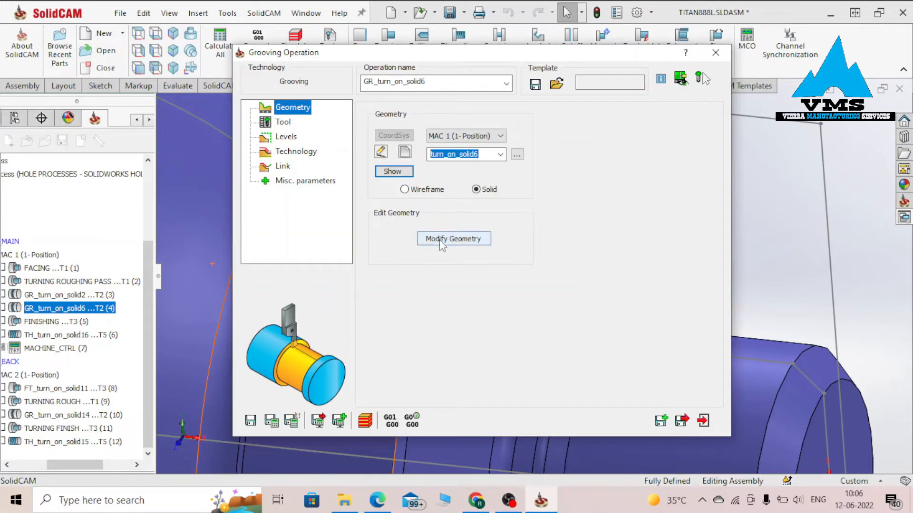
Step: Modify the turn_on_solid6 geometry by trimming the chain end on the flange face above the undercut to a distance of -0.289
click(440, 240)
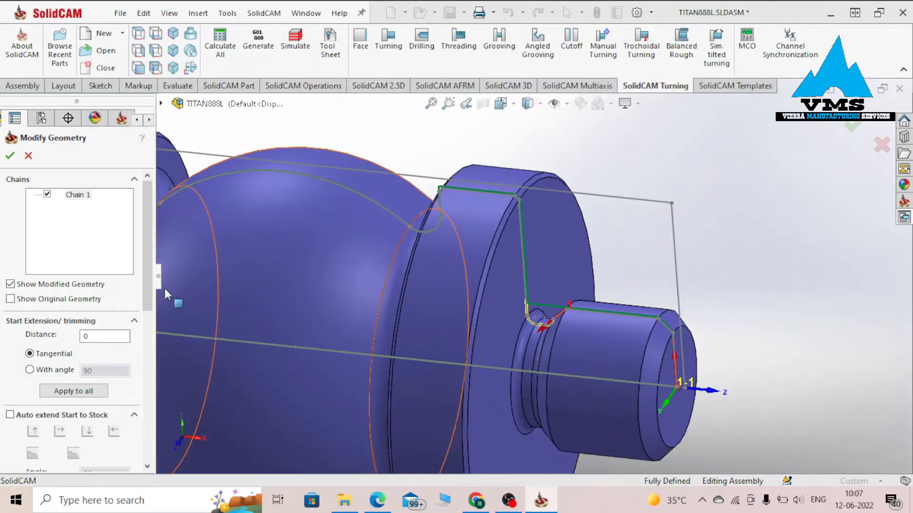
drag(145, 255, 167, 404)
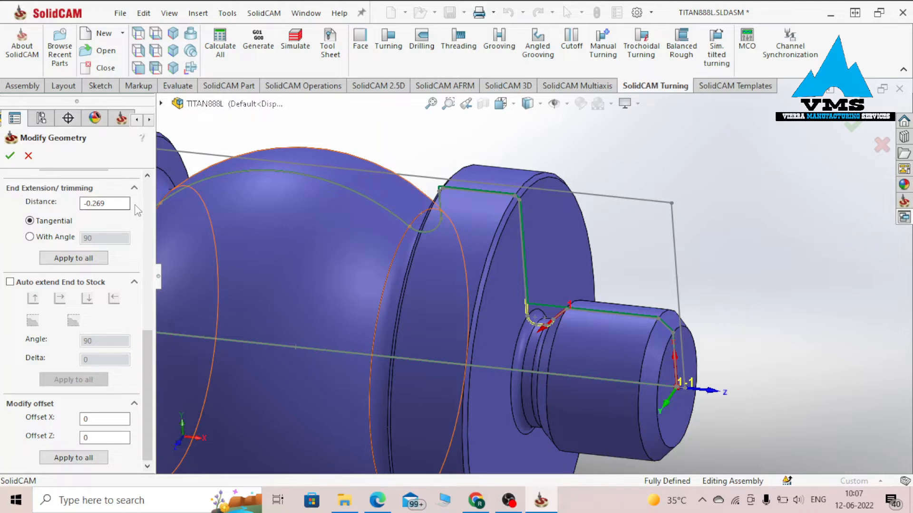
click(103, 203)
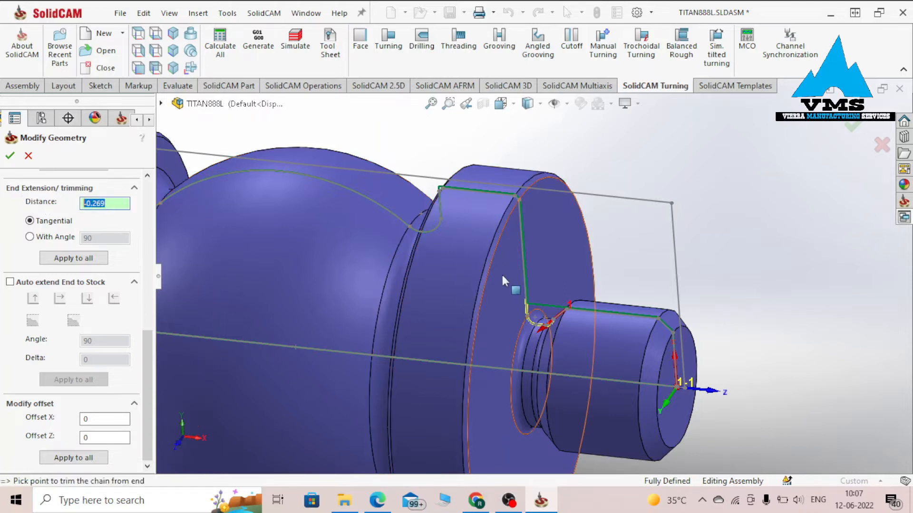
scroll(537, 319, down, 5)
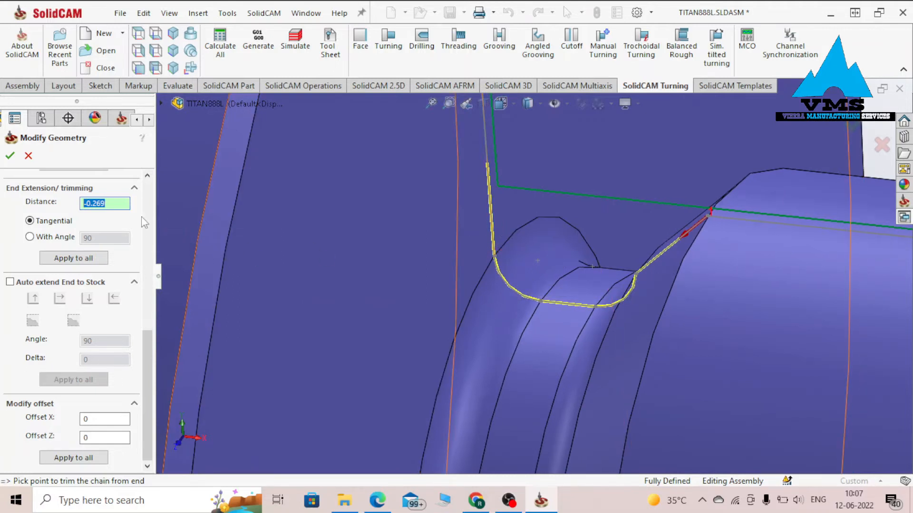
click(494, 238)
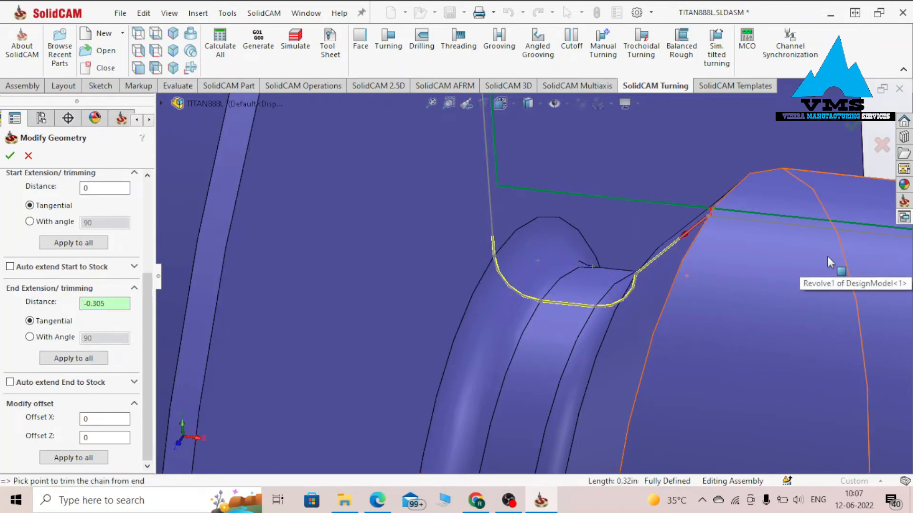
click(681, 248)
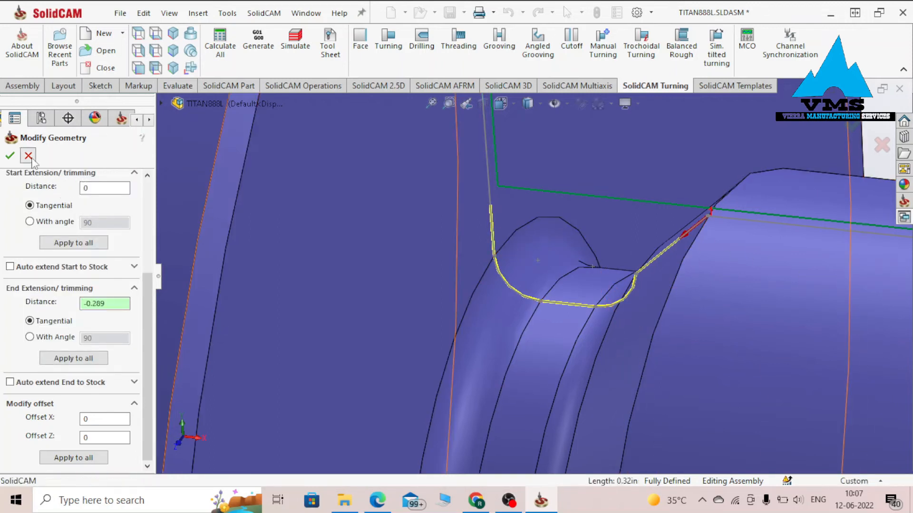
click(10, 155)
Step: Review the GR_turn_on_solid6 operation's tool, safety distance, machining mode, rough parameters and semi-finish/finish settings
click(275, 123)
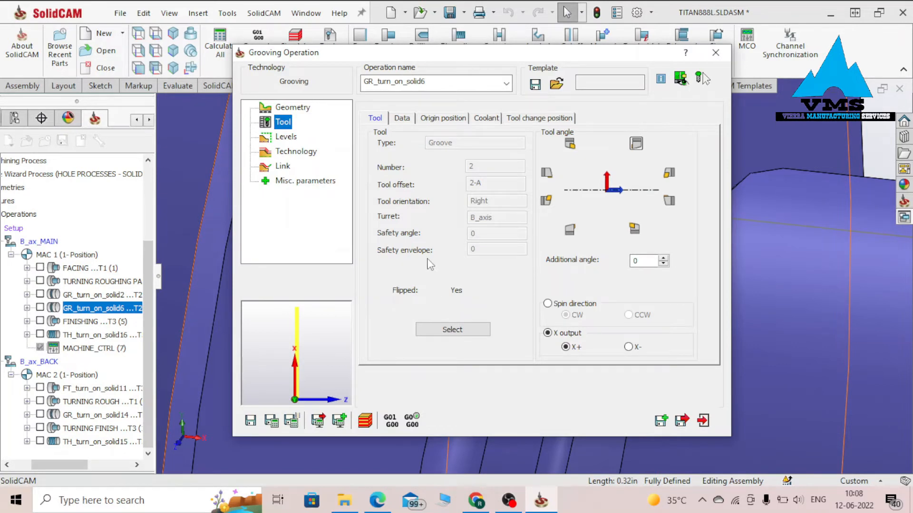
click(285, 138)
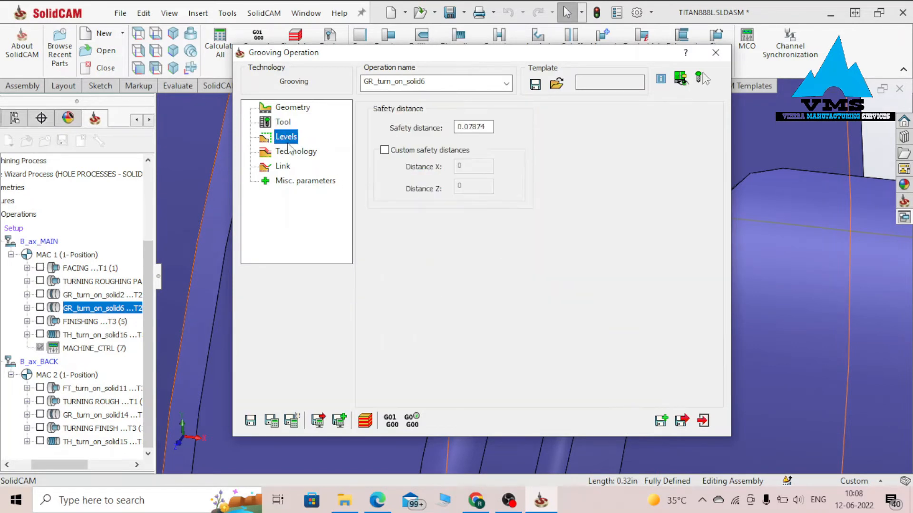
click(291, 150)
click(386, 114)
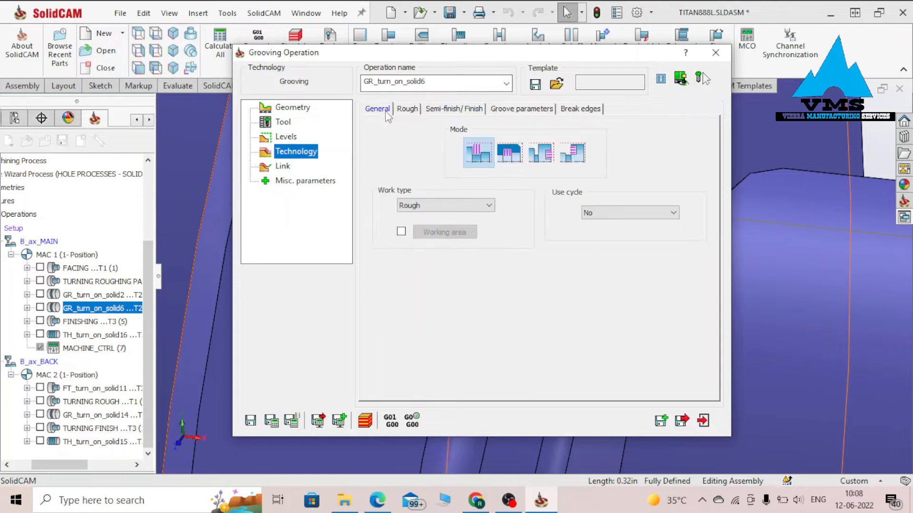
click(412, 110)
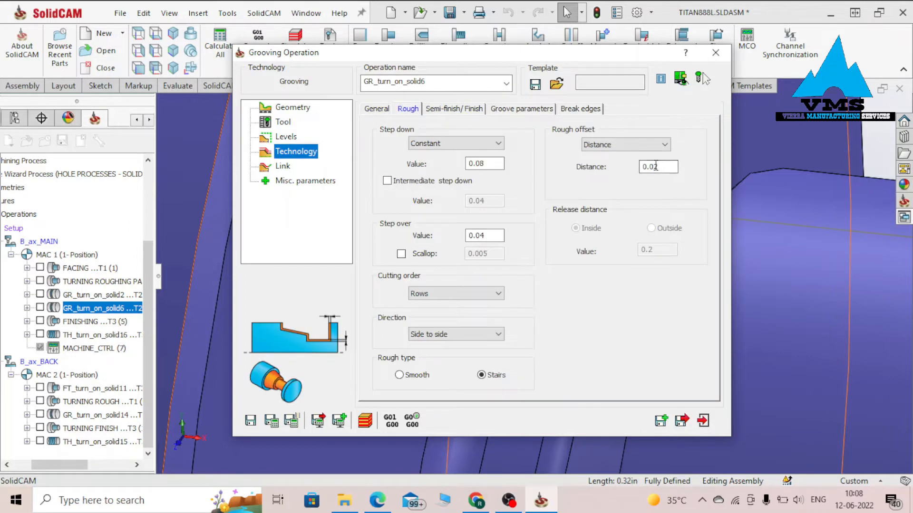
click(452, 112)
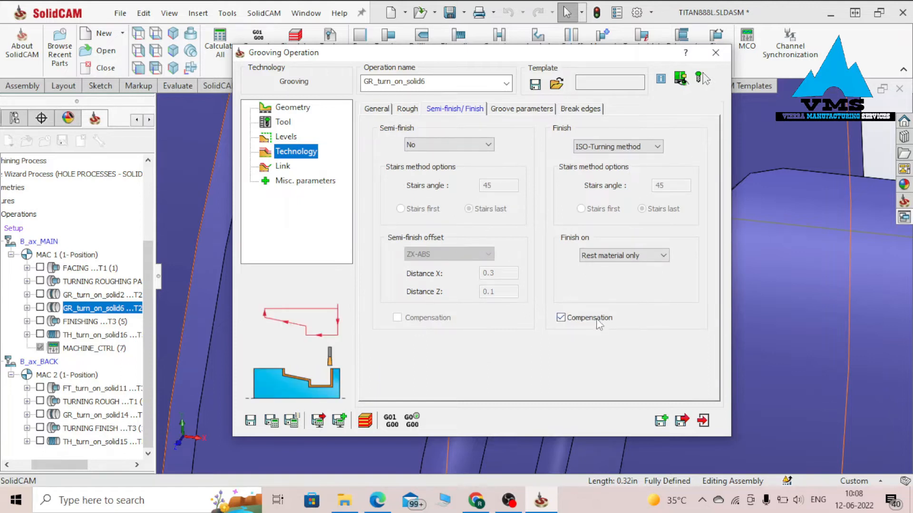
Step: View the turning simulation of GR_turn_on_solid6 around the undercut, and close the simulation and the operation
click(365, 421)
scroll(618, 172, up, 3)
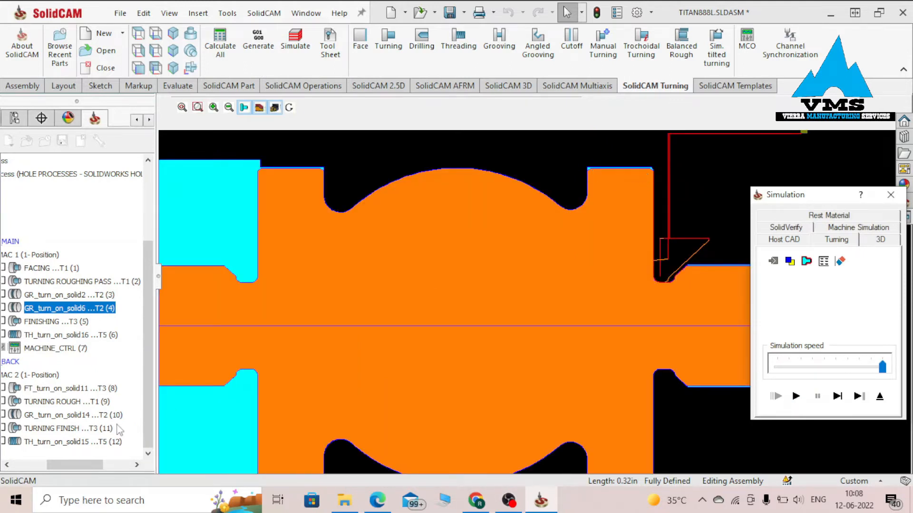
drag(101, 461, 89, 461)
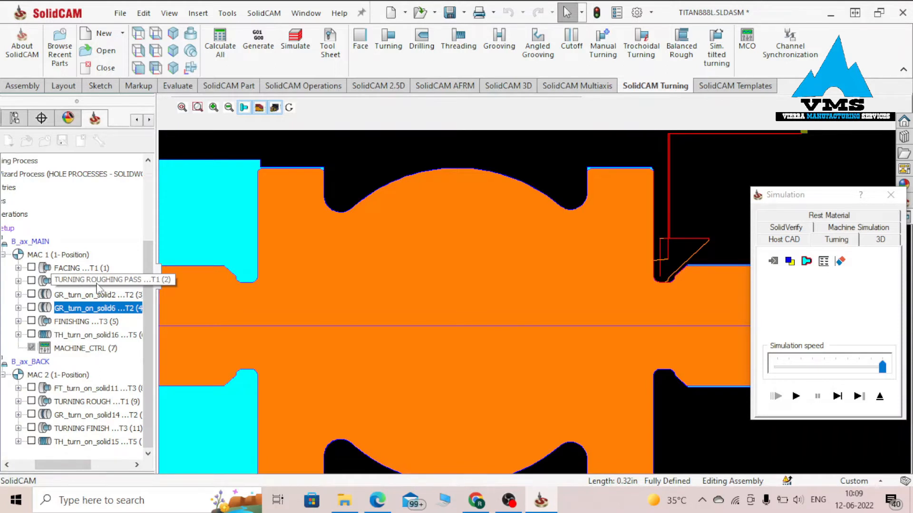
click(890, 194)
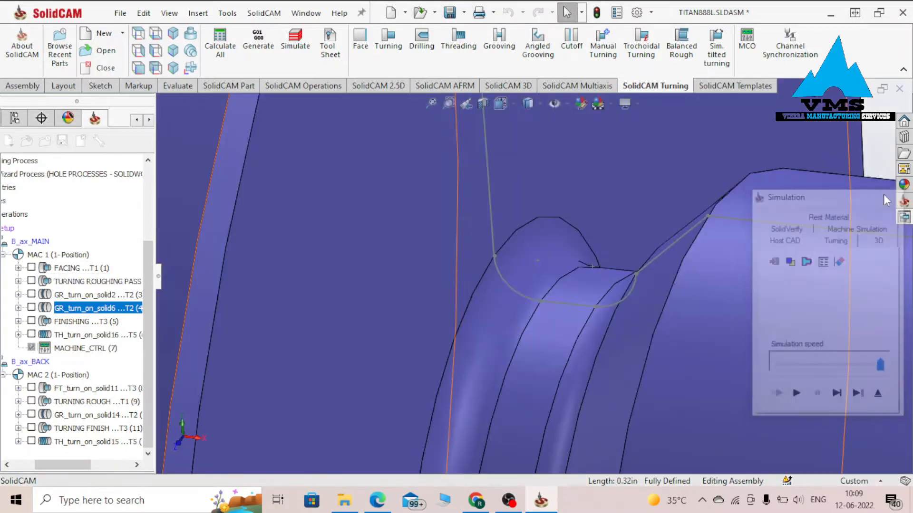
click(716, 52)
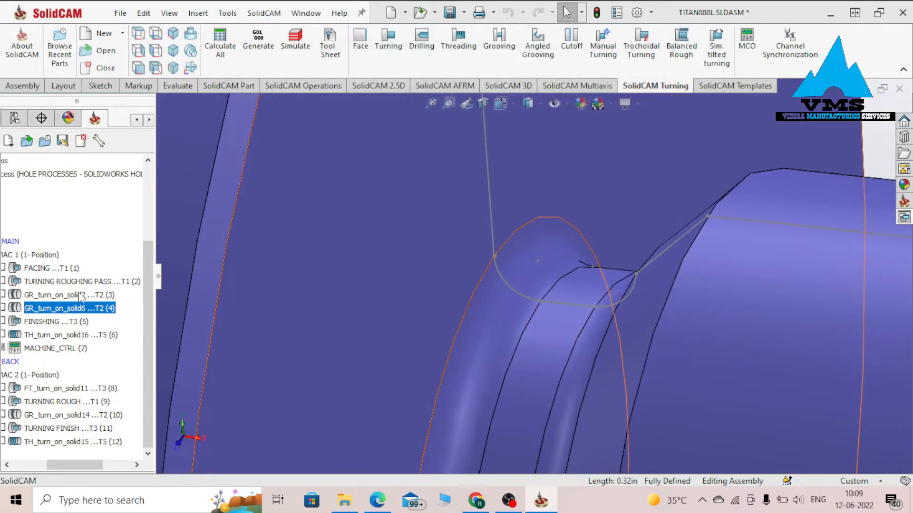
Step: Open the TURNING ROUGHING PASS operation, check its rough offset and semi-finish/finish settings, and close it
right_click(59, 284)
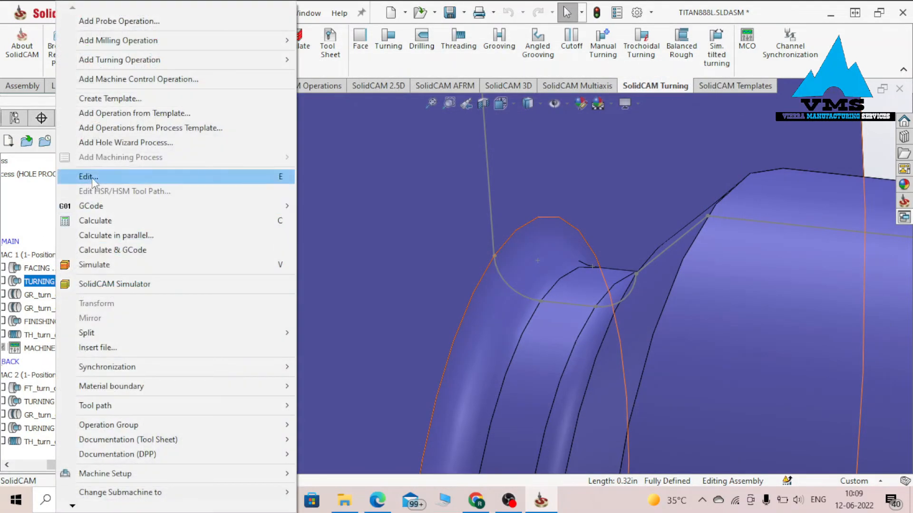
click(95, 175)
click(408, 109)
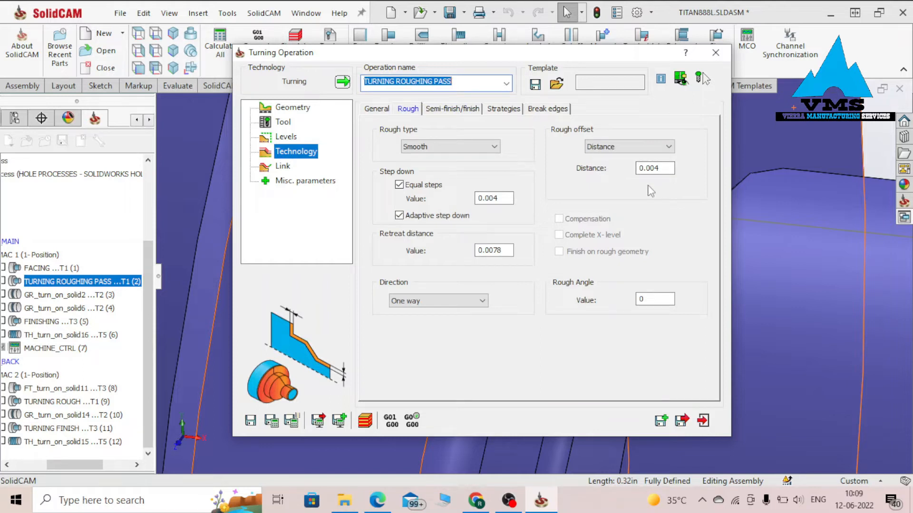
click(470, 109)
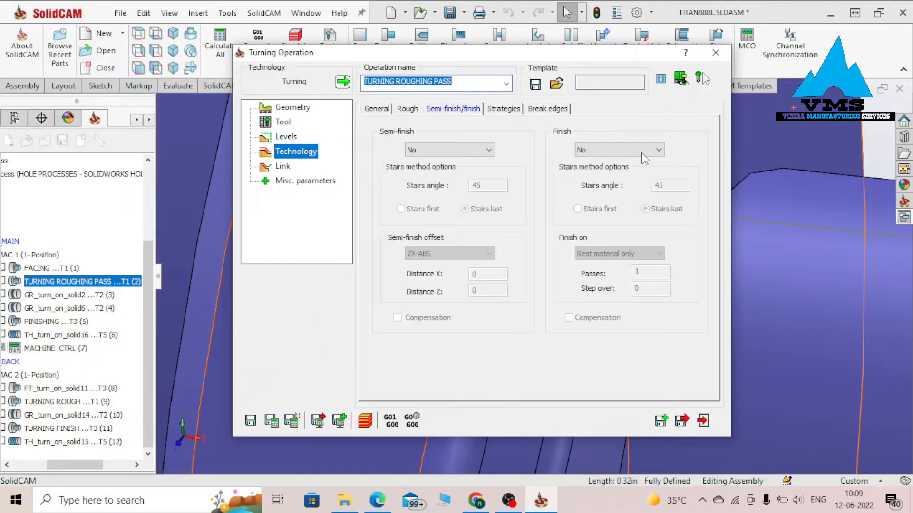
click(715, 52)
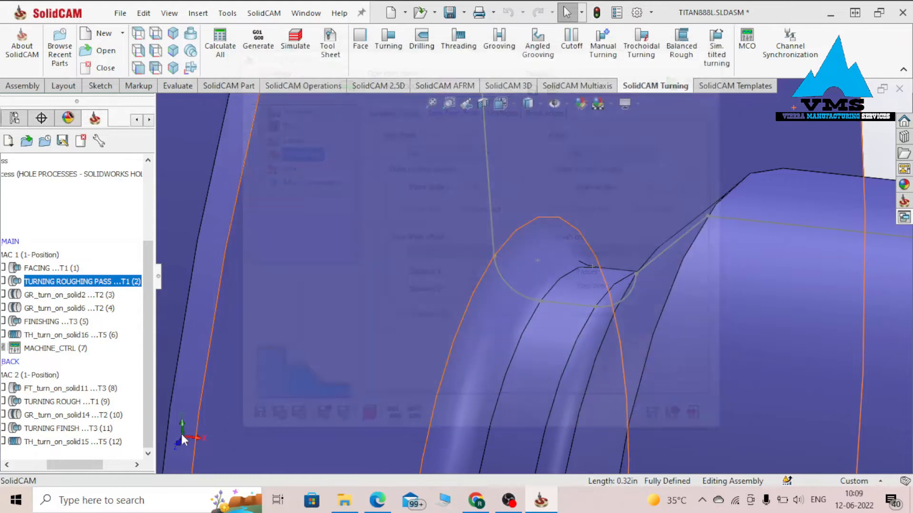
Step: Open the FINISHING turning operation under MAC 1 for editing
drag(100, 464, 87, 464)
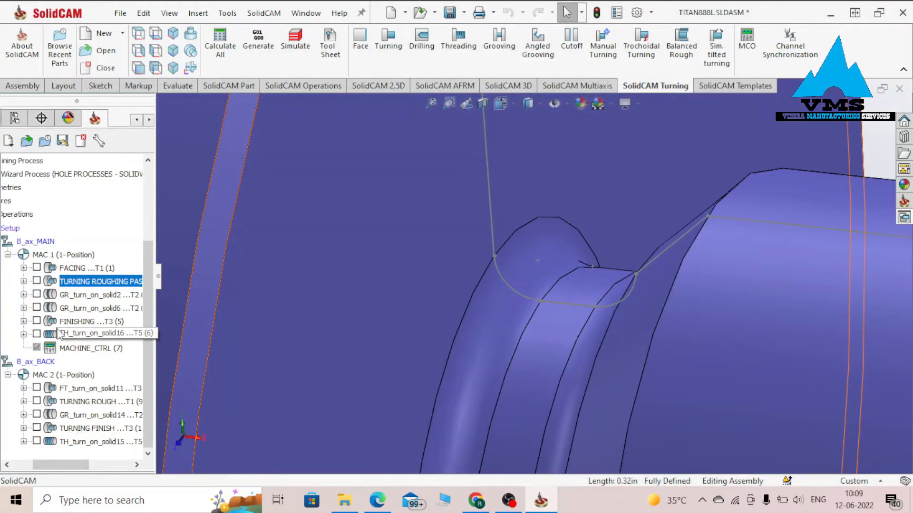
click(58, 335)
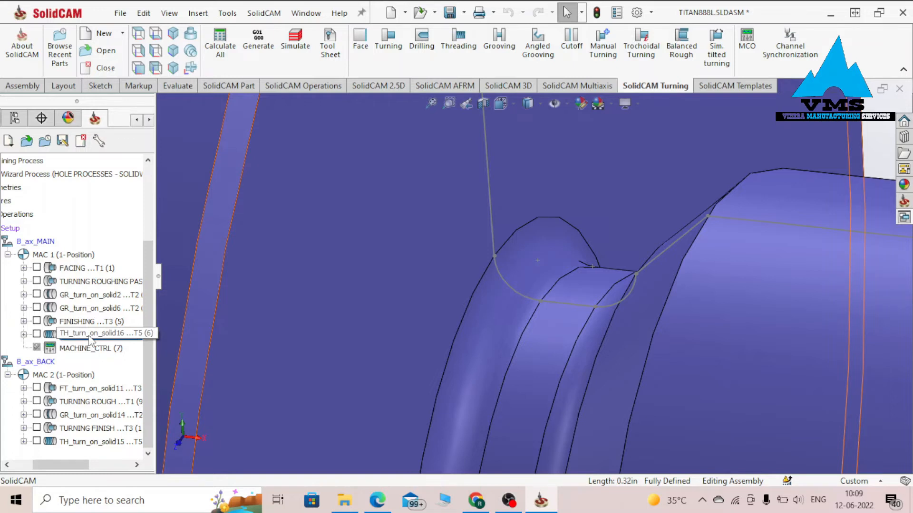
right_click(90, 337)
click(138, 175)
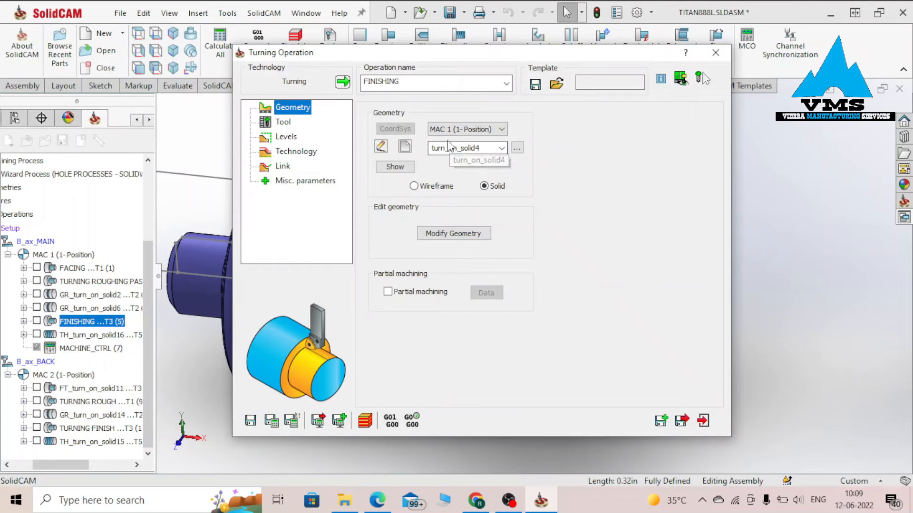
Step: Show the FINISHING operation's turn_on_solid4 geometry chain and examine it along the part profile
click(399, 167)
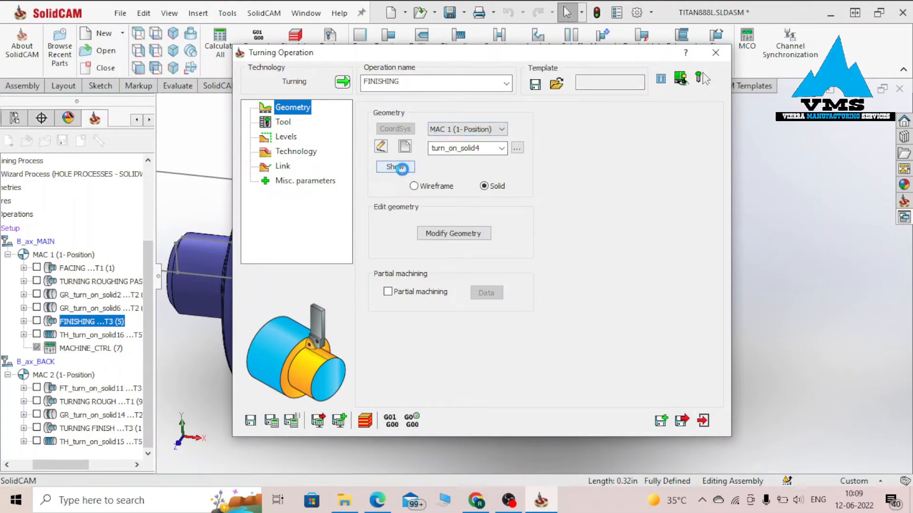
scroll(401, 274, down, 2)
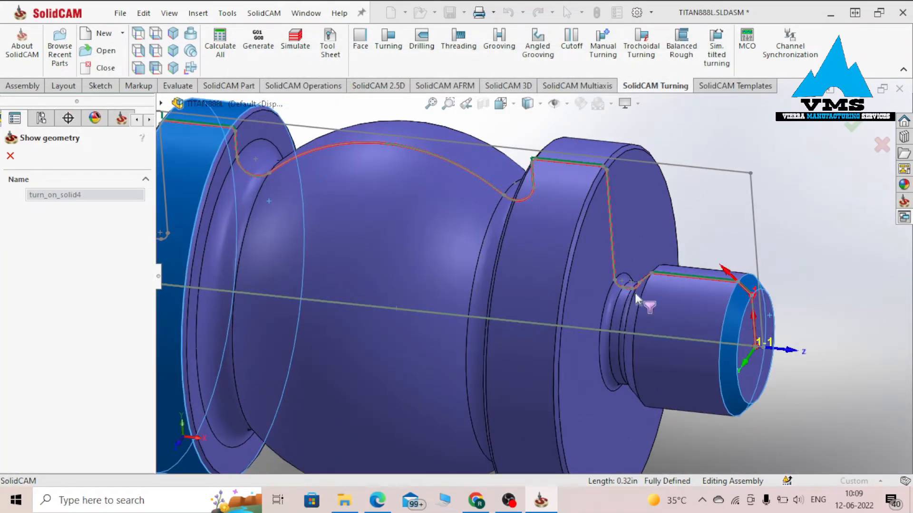
scroll(703, 295, down, 2)
scroll(760, 294, up, 5)
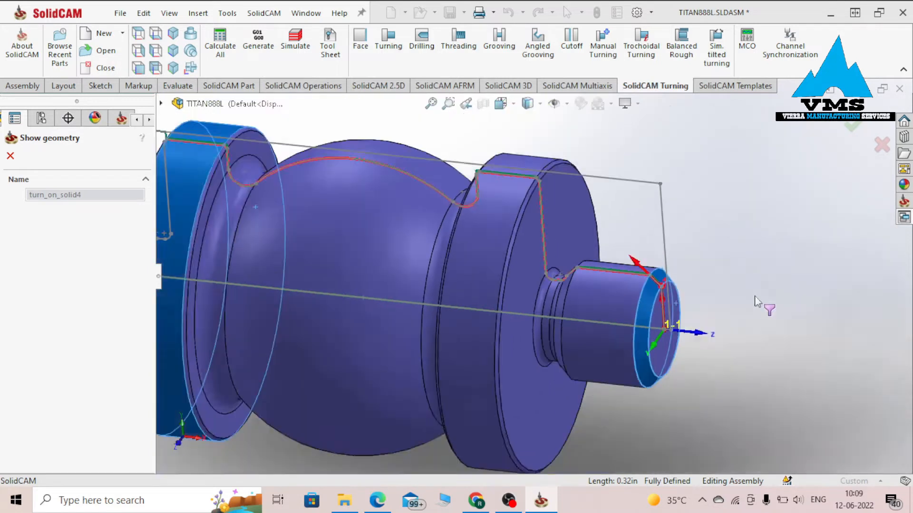
scroll(355, 241, down, 3)
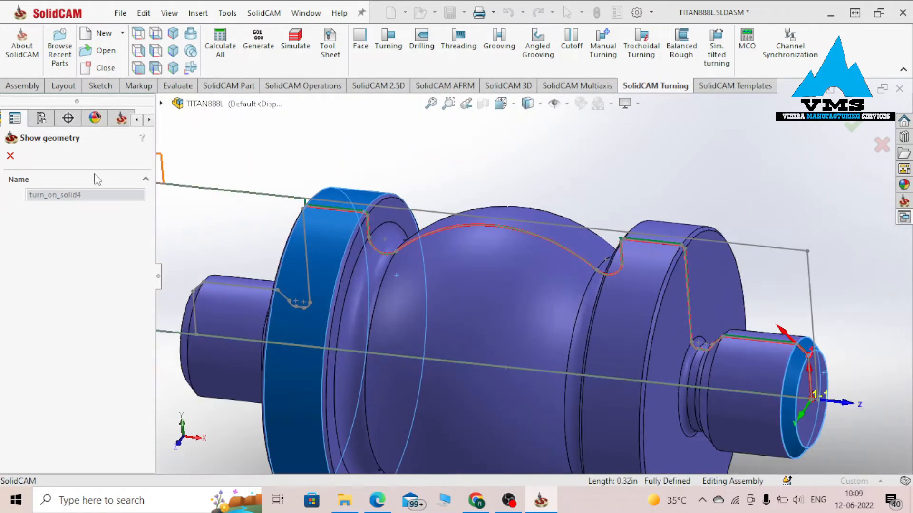
click(10, 155)
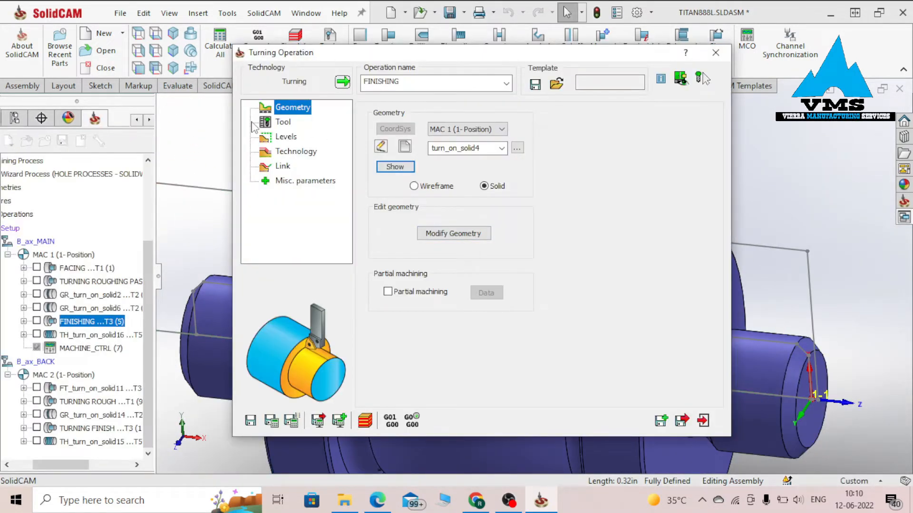
Step: Review the FINISHING operation's tool, work type and descending motion strategy
click(282, 122)
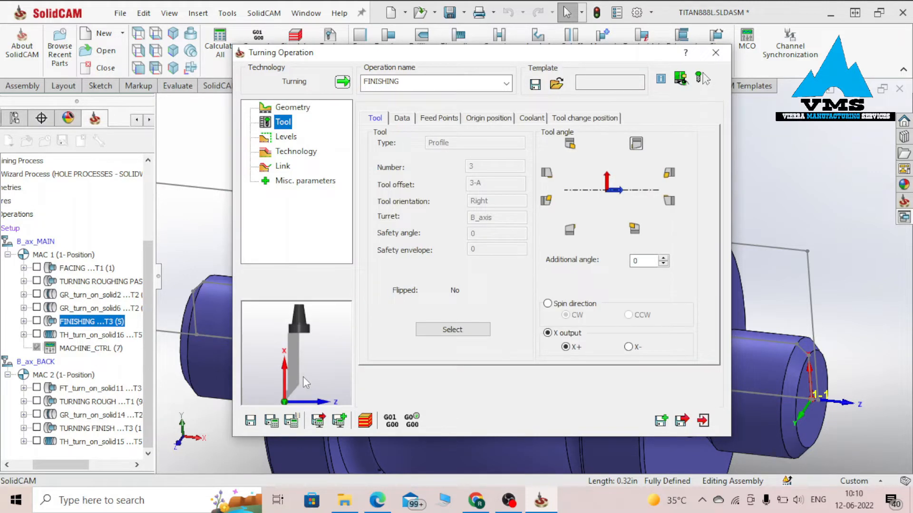
click(297, 153)
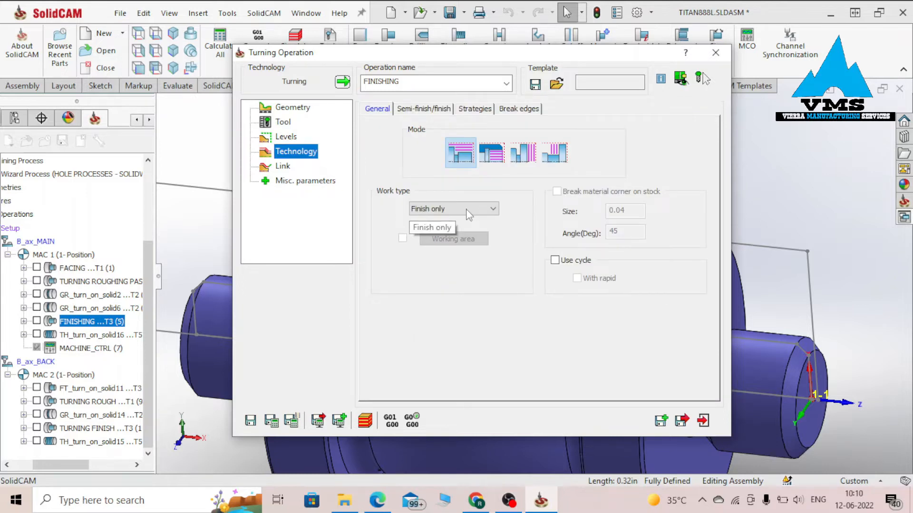
click(476, 109)
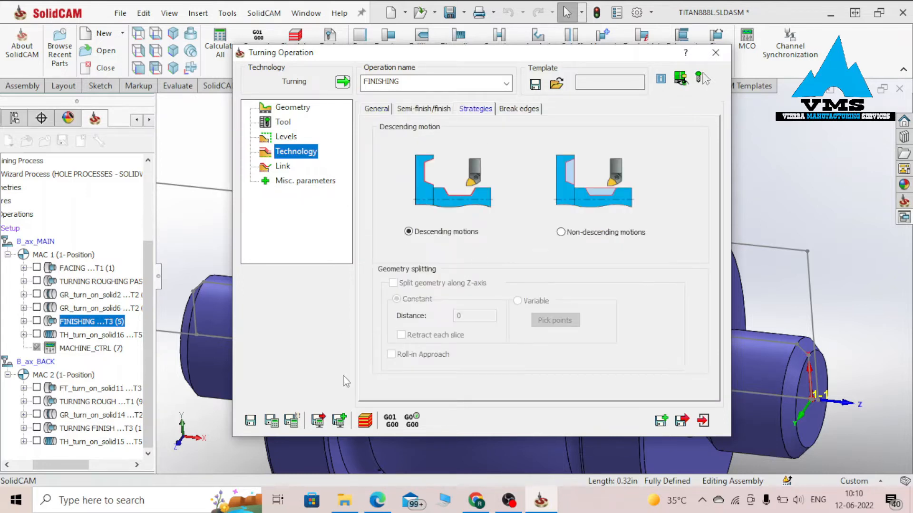
Step: Play the turning simulation of the FINISHING operation, and close the simulation and the operation
click(365, 421)
click(803, 403)
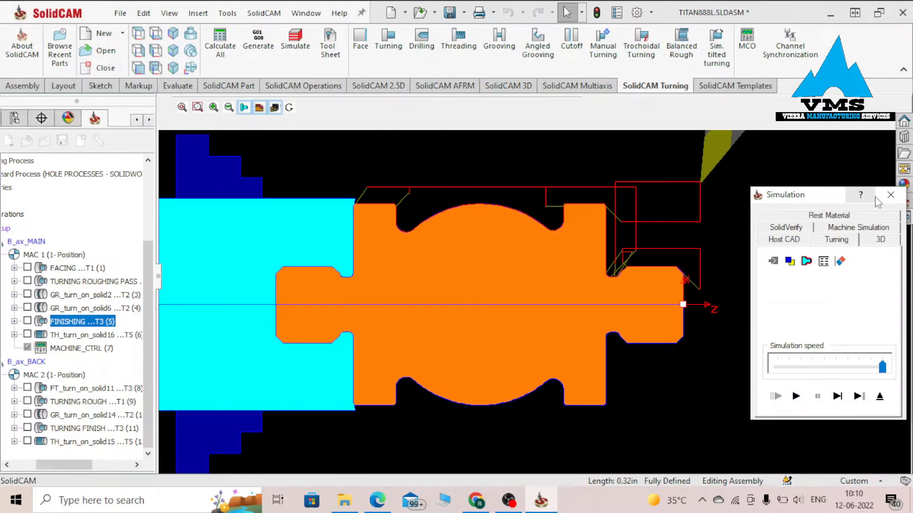
click(890, 195)
click(724, 53)
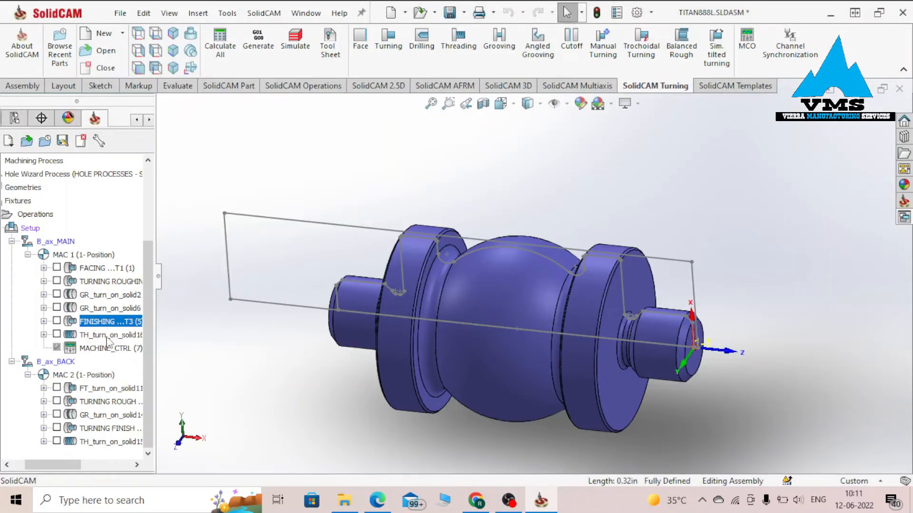
Step: Open the TH_turn_on_solid16 threading operation under MAC 1 and examine its geometry chain on the part's threaded end
click(112, 337)
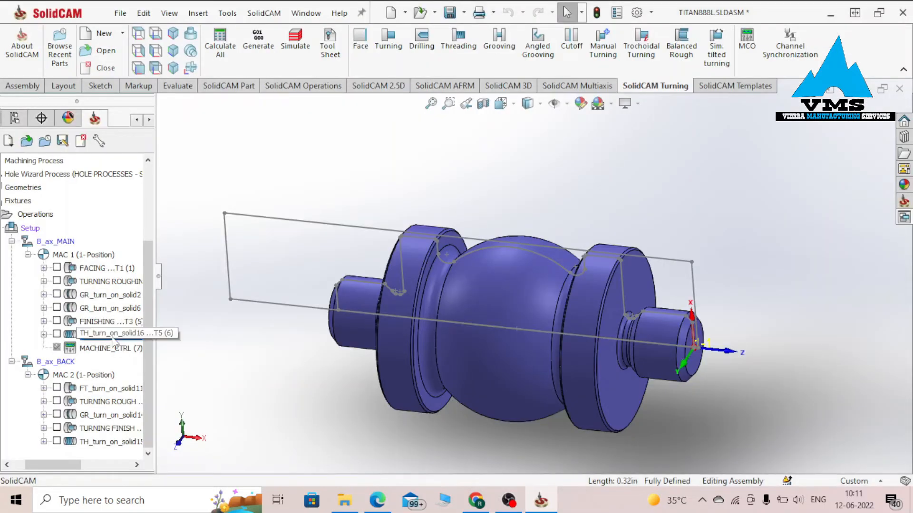
right_click(112, 340)
click(160, 178)
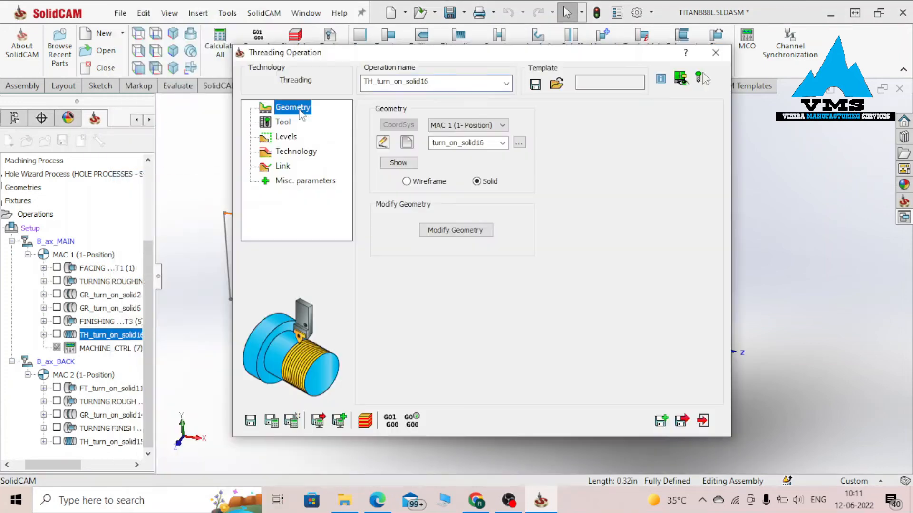
click(402, 164)
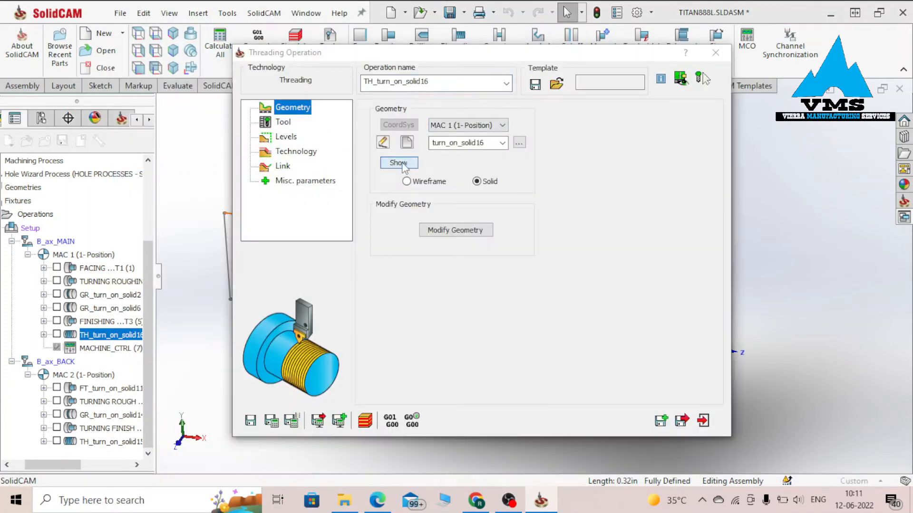
scroll(655, 333, down, 5)
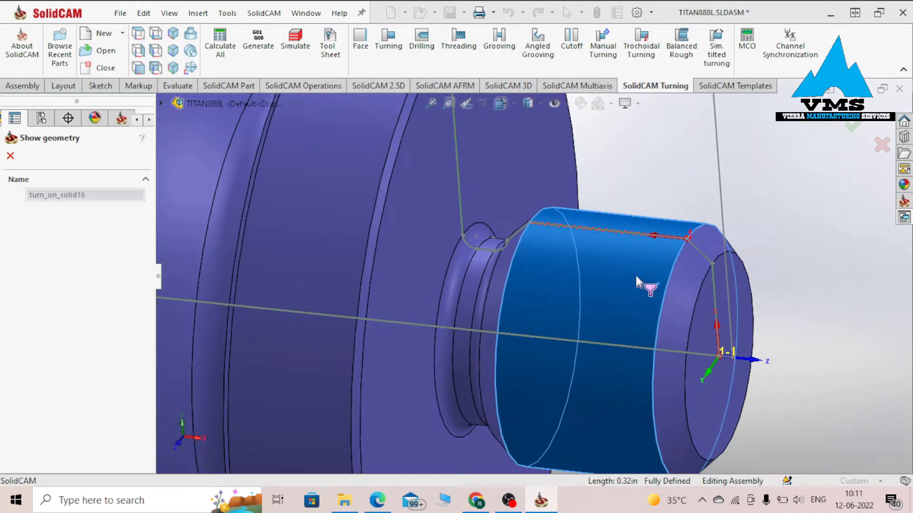
click(10, 156)
Step: Inspect the threading operation's tool 5, choose 3/8 x 16 from the UN thread table, and leave the toolkit without saving
click(283, 123)
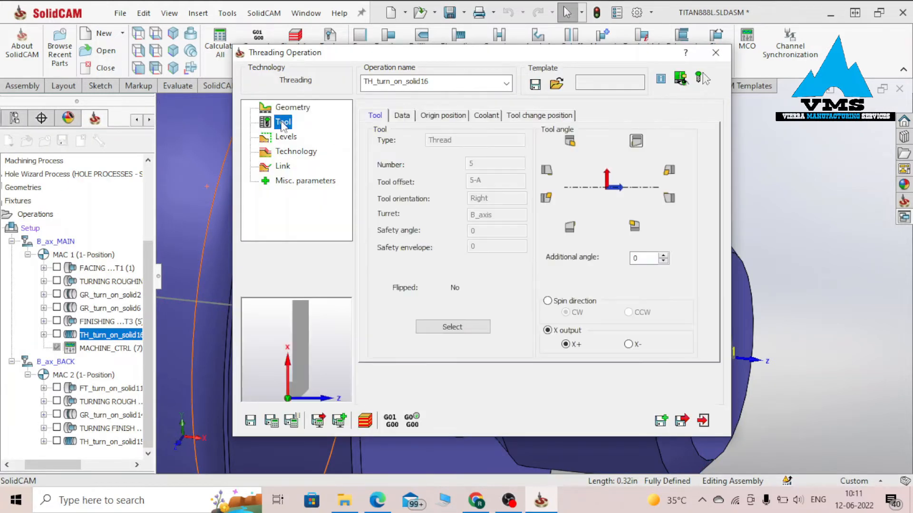
click(478, 326)
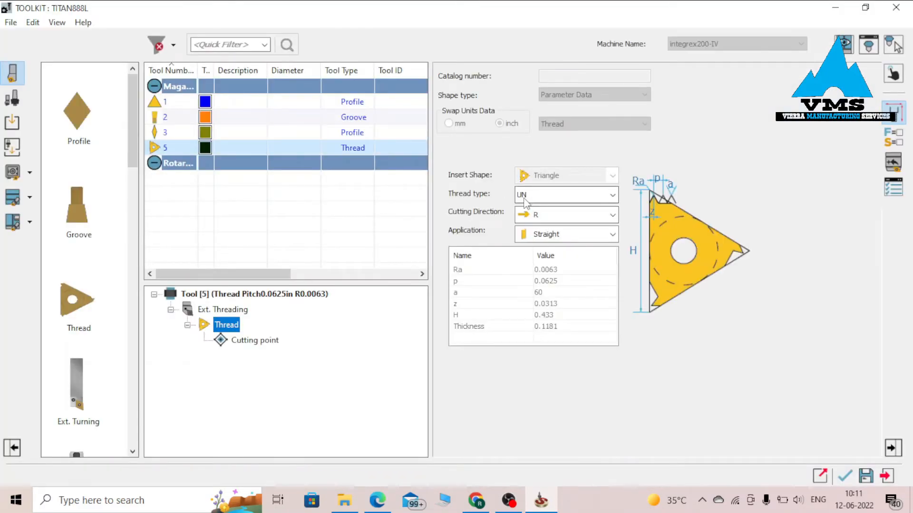
click(557, 199)
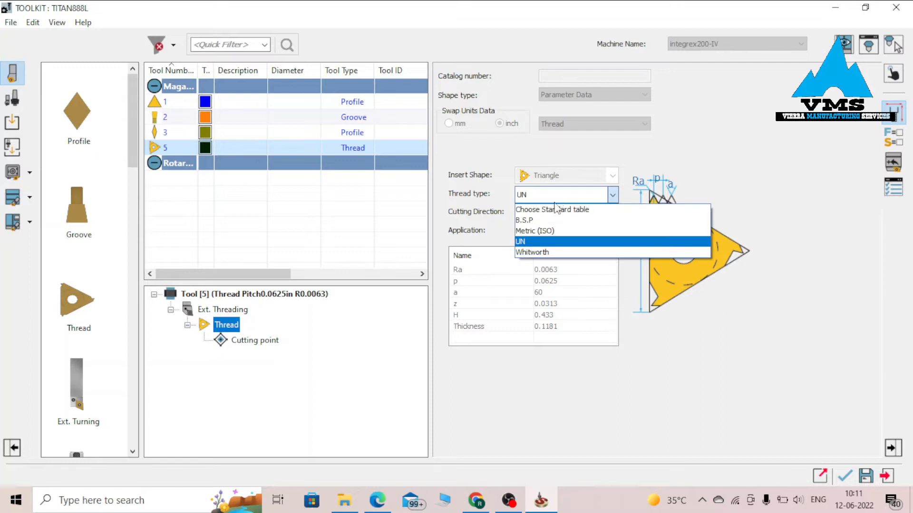
click(537, 242)
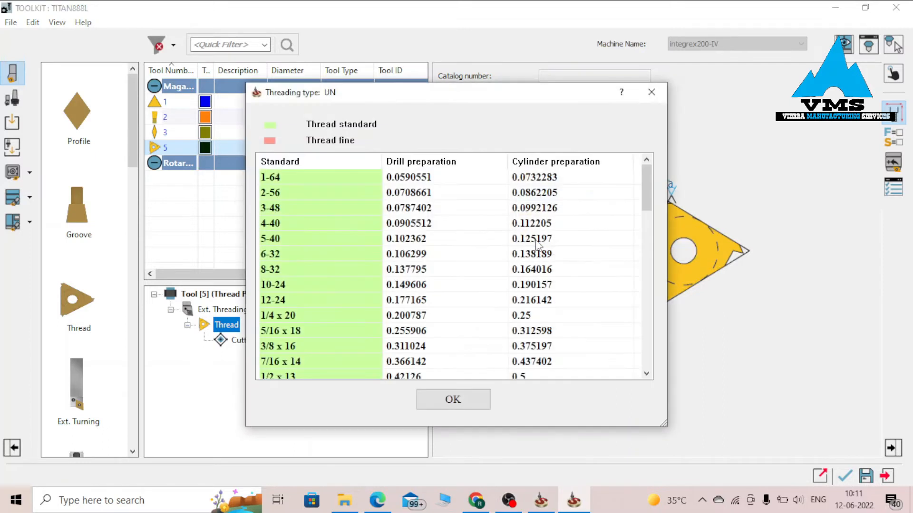
click(293, 348)
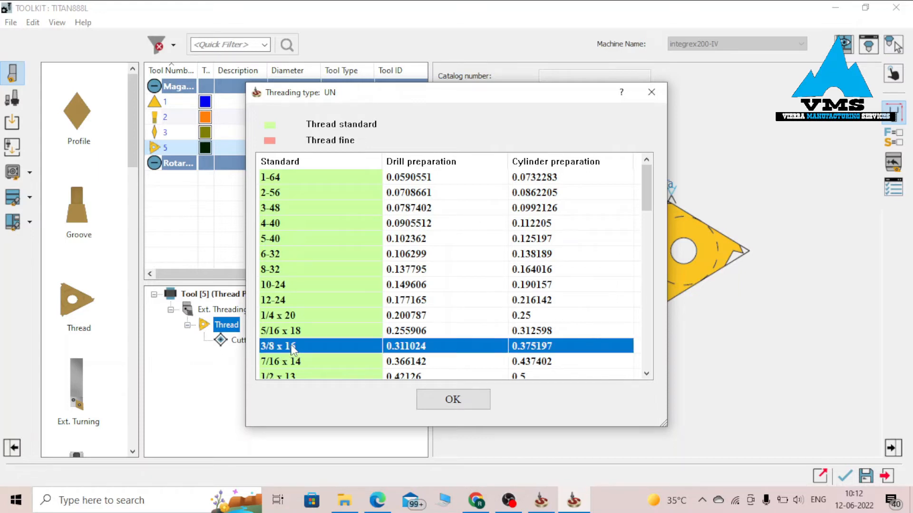
click(452, 400)
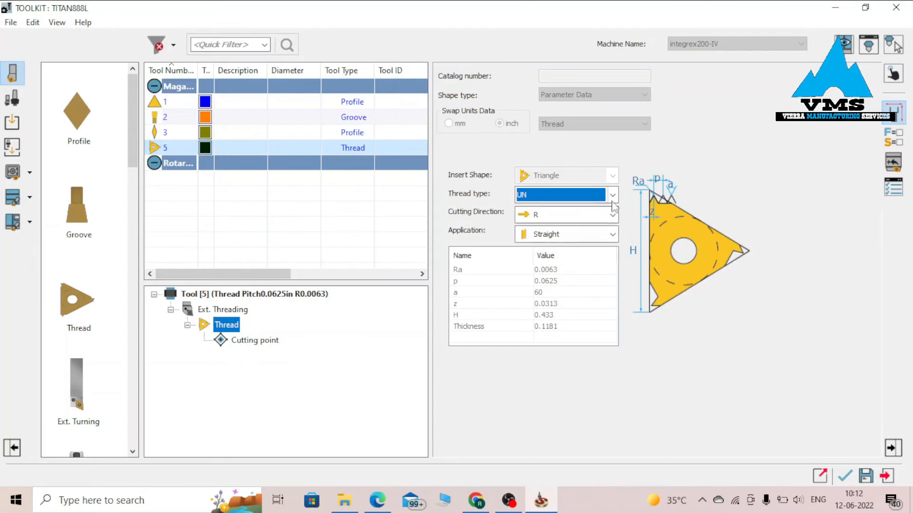
click(889, 480)
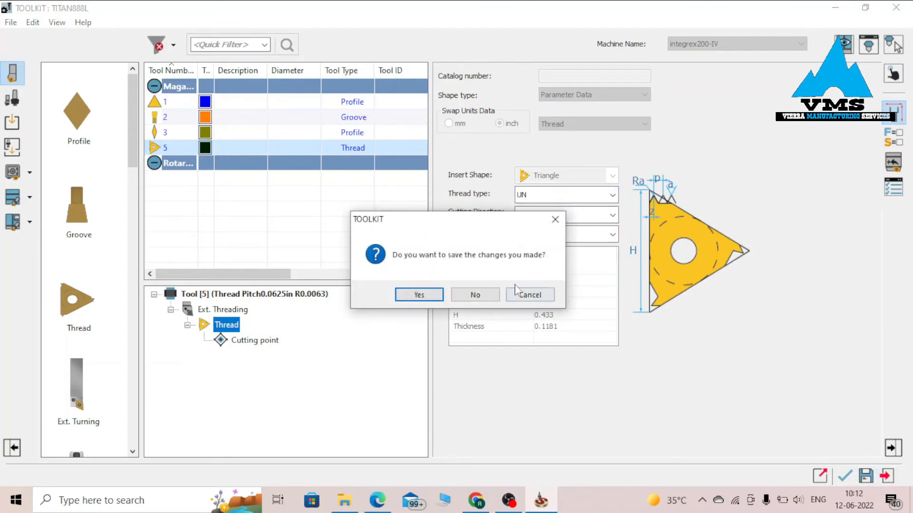
click(478, 296)
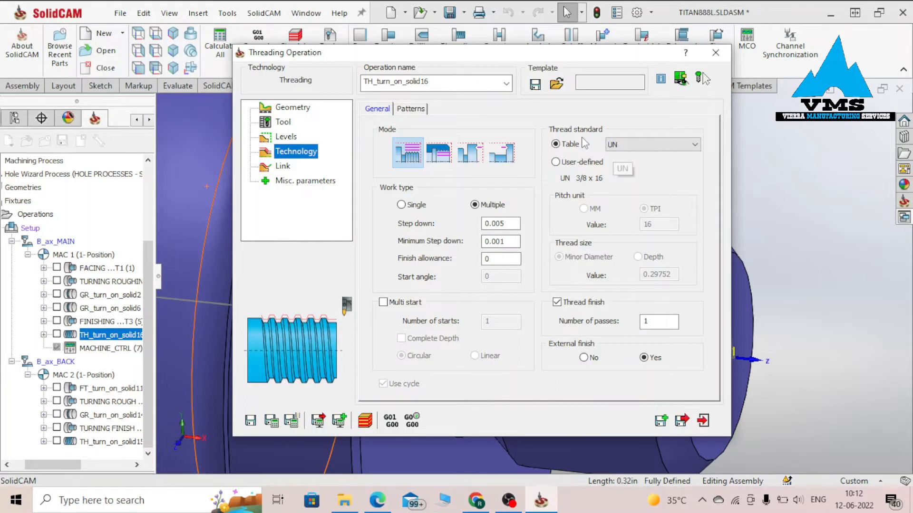
Step: View the UN thread standard table in the threading operation's technology settings and close it without choosing a size
click(623, 145)
click(625, 183)
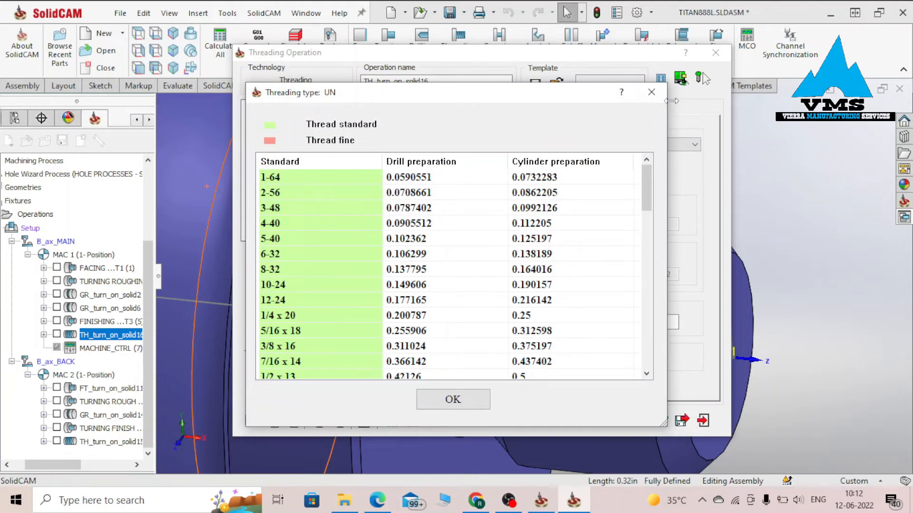
click(651, 92)
Step: Play the turning simulation of the TH_turn_on_solid16 threading operation, and close the simulation and the operation
click(364, 420)
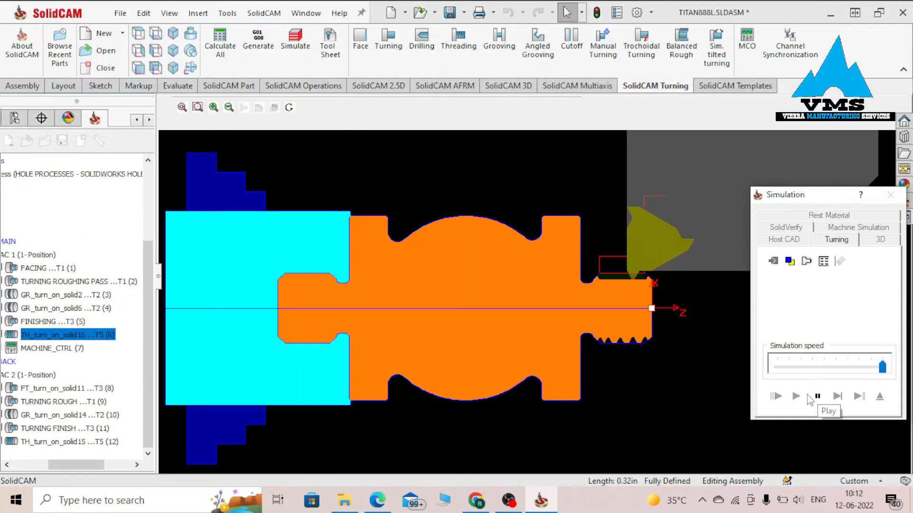
click(891, 194)
click(716, 53)
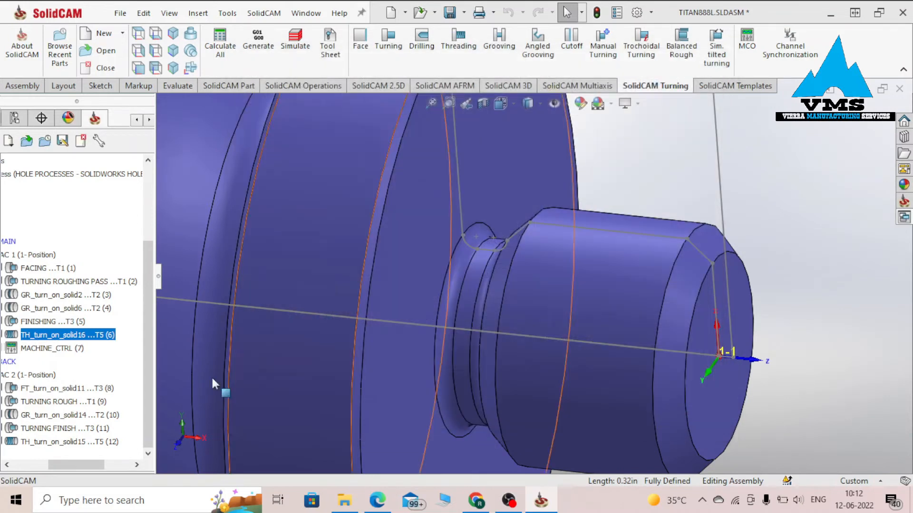
Step: Look over the whole part and select the MACHINE_CTRL operation at the end of the MAC 1 operations
scroll(463, 329, up, 3)
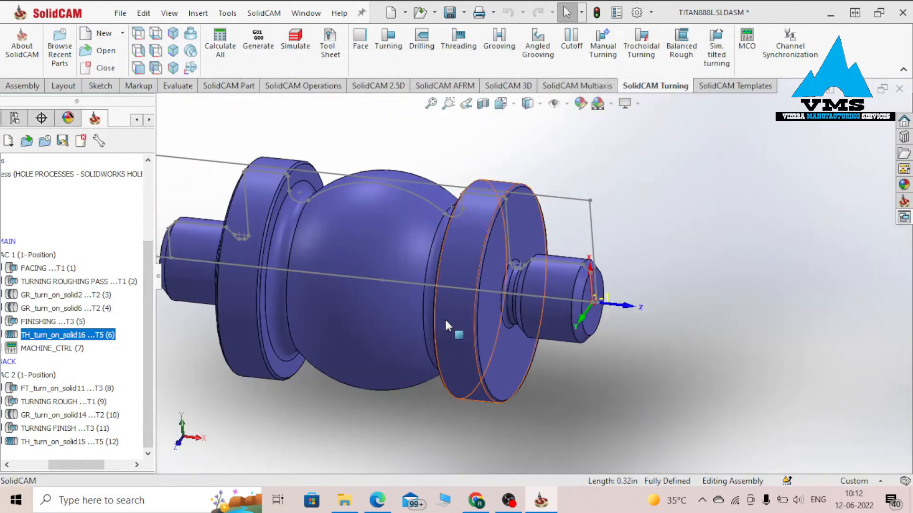
scroll(281, 287, down, 2)
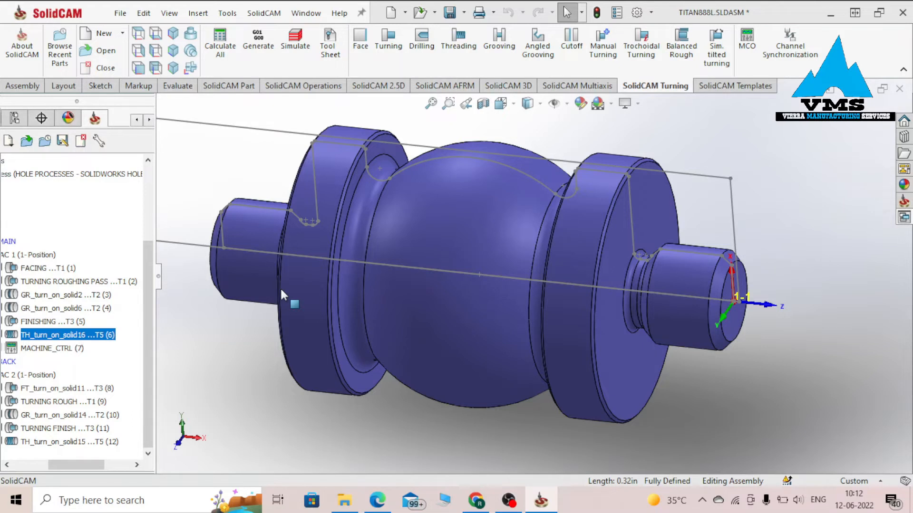
drag(96, 465, 73, 465)
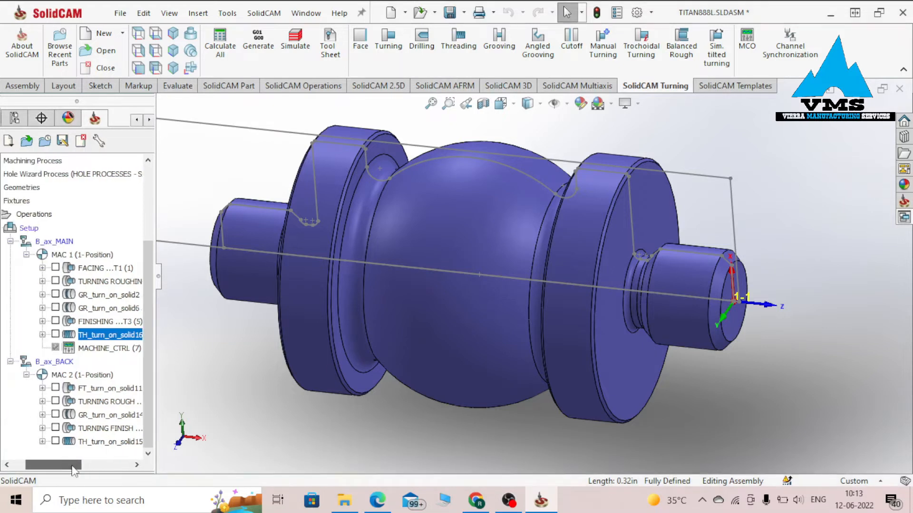
click(104, 350)
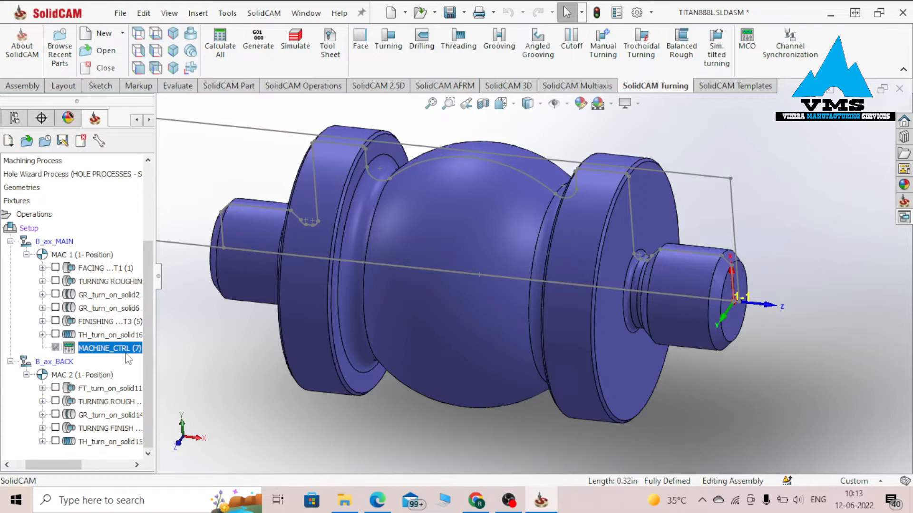
Step: Open the FT_turn_on_solid11 face turning operation under MAC 2 and examine its geometry chain on the part's back end face
right_click(102, 389)
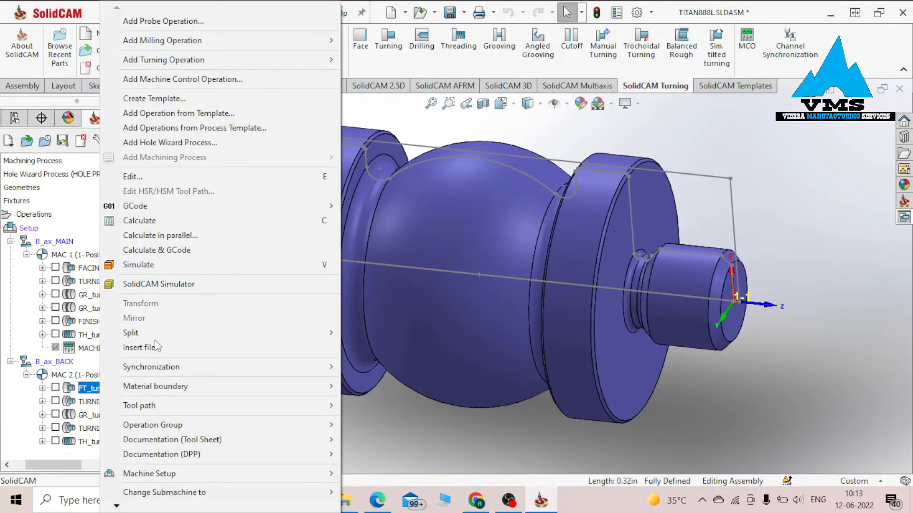
click(180, 177)
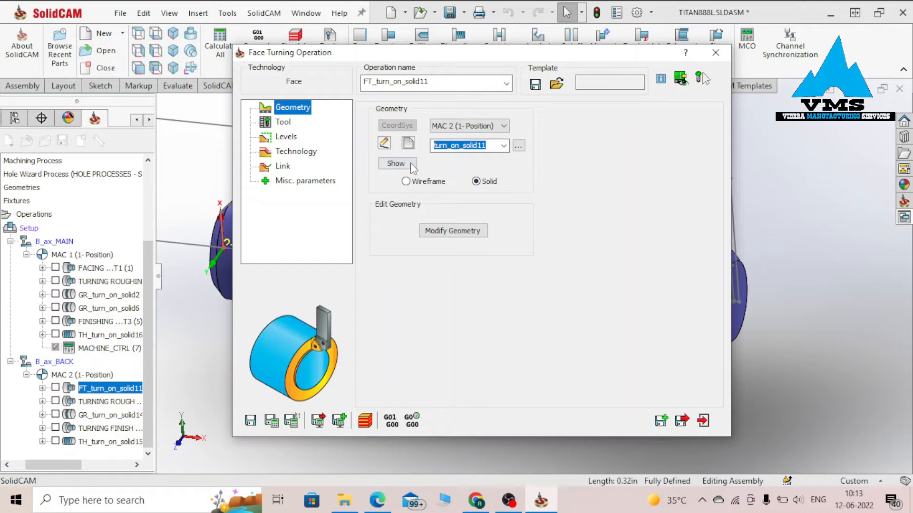
click(396, 163)
scroll(453, 304, up, 3)
middle_drag(453, 304, 493, 343)
scroll(441, 304, down, 5)
mouse_move(441, 304)
middle_down()
mouse_move(450, 372)
mouse_move(426, 384)
middle_up()
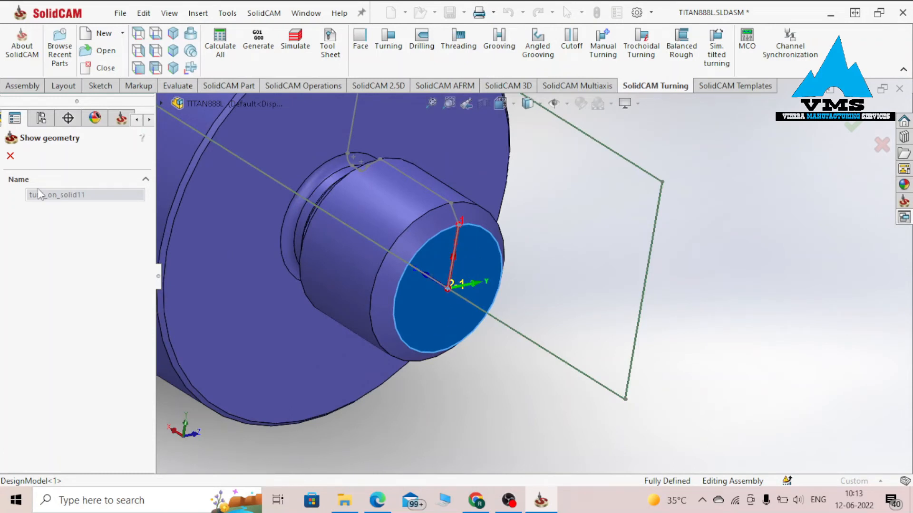
click(10, 156)
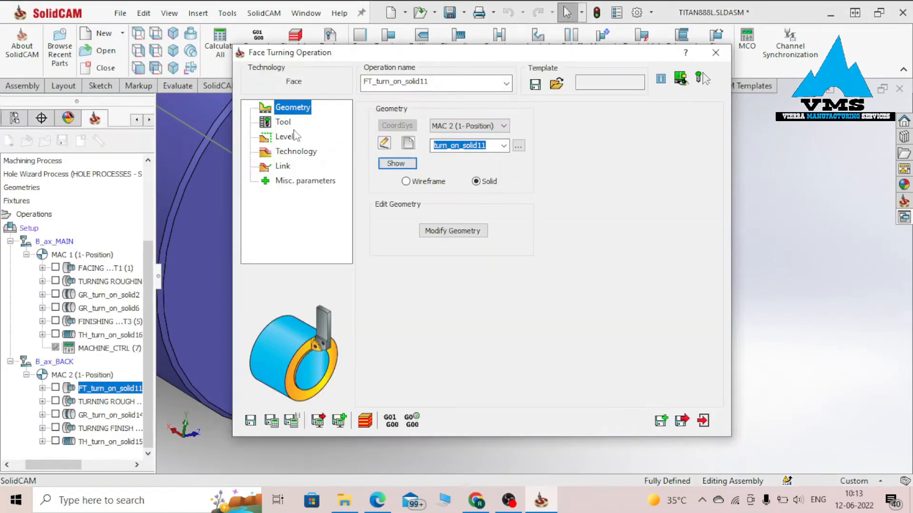
Step: Review the face turning operation's tool, levels and technology settings, including the back mode and Z offset
click(284, 123)
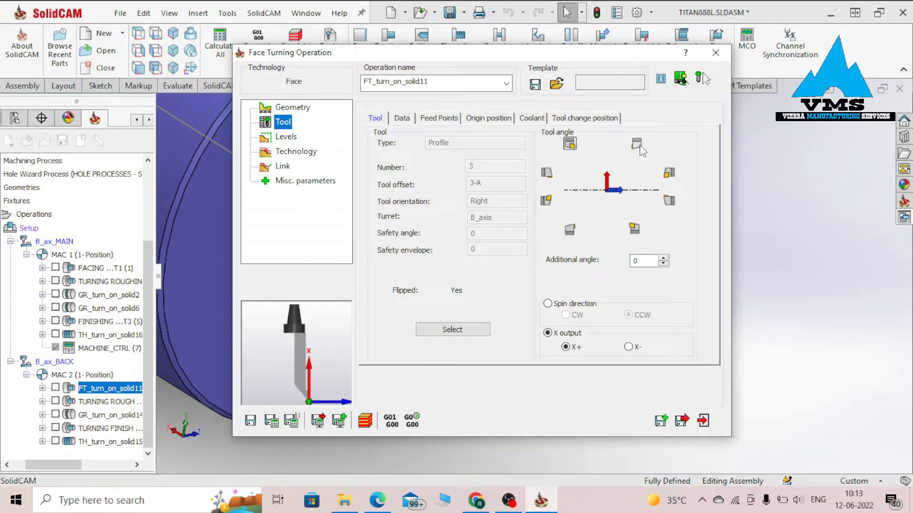
click(282, 138)
click(286, 152)
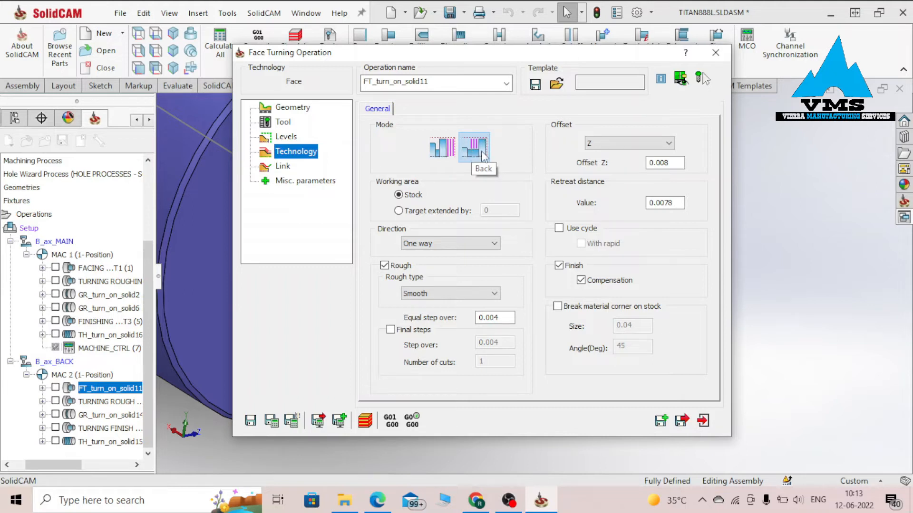
drag(689, 164, 629, 165)
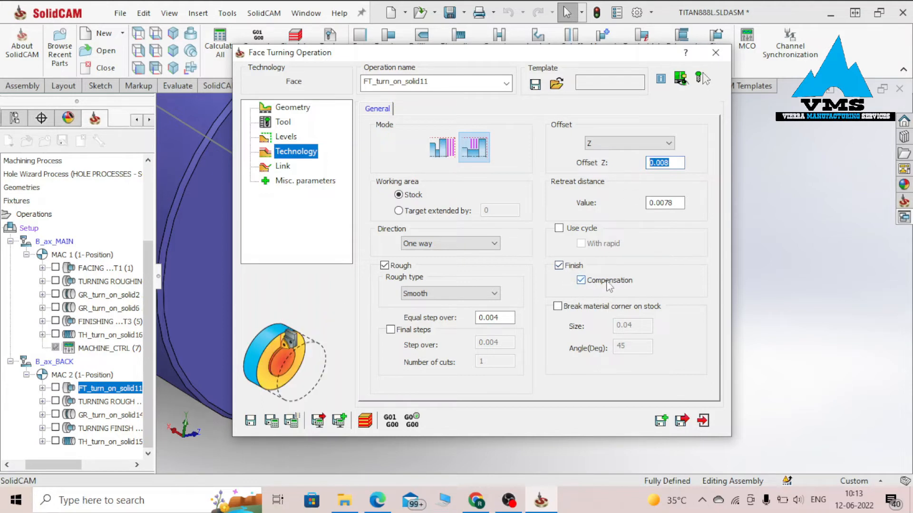
Step: Run the turning simulation of the FT_turn_on_solid11 face turning operation, and close the simulation and the operation
click(365, 421)
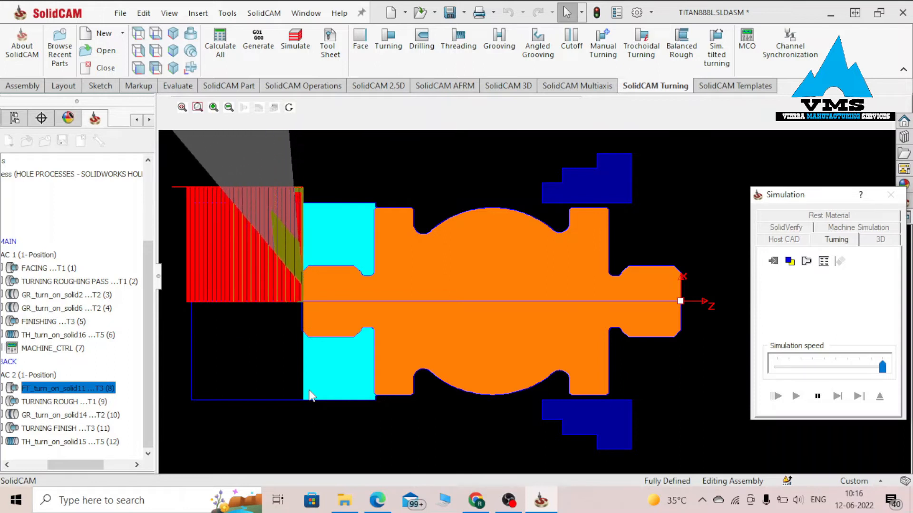
drag(808, 195, 744, 187)
click(823, 187)
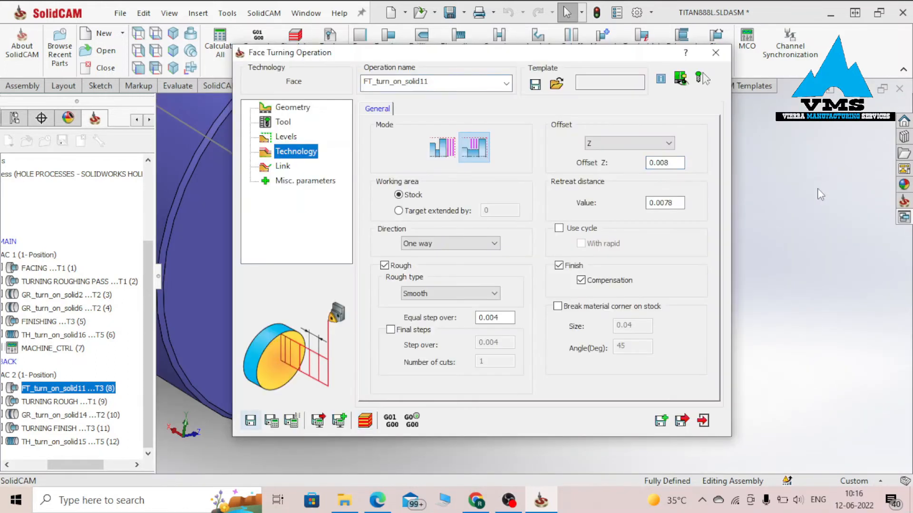
click(715, 52)
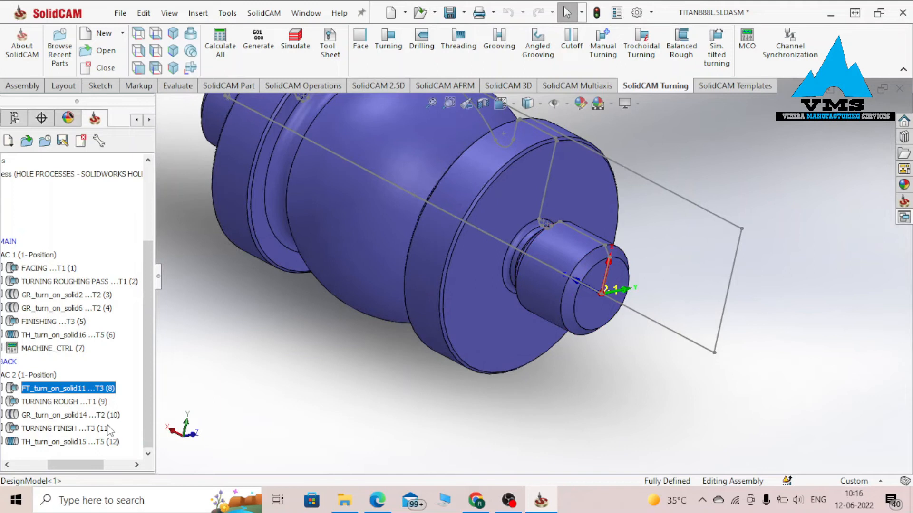
Step: Open the TURNING ROUGH operation under MAC 2 and examine its contour2 geometry chain along the back shaft and flange
right_click(78, 403)
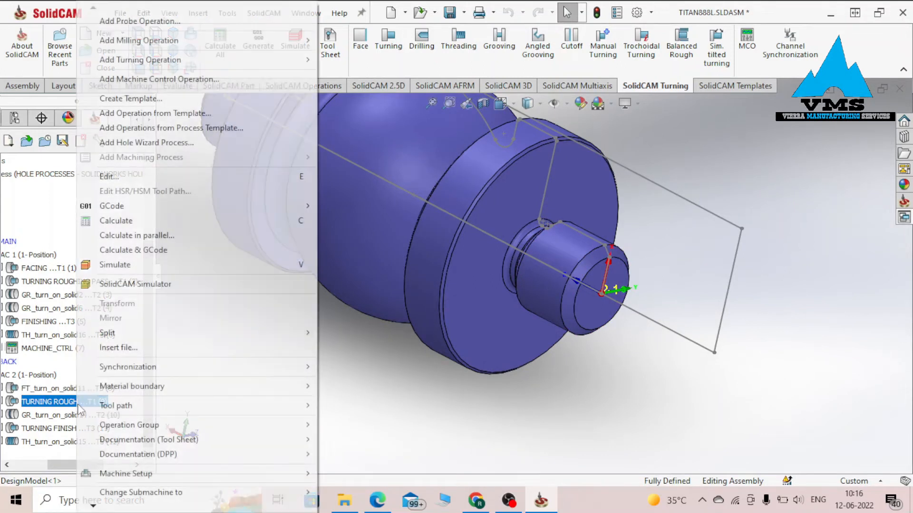
click(145, 177)
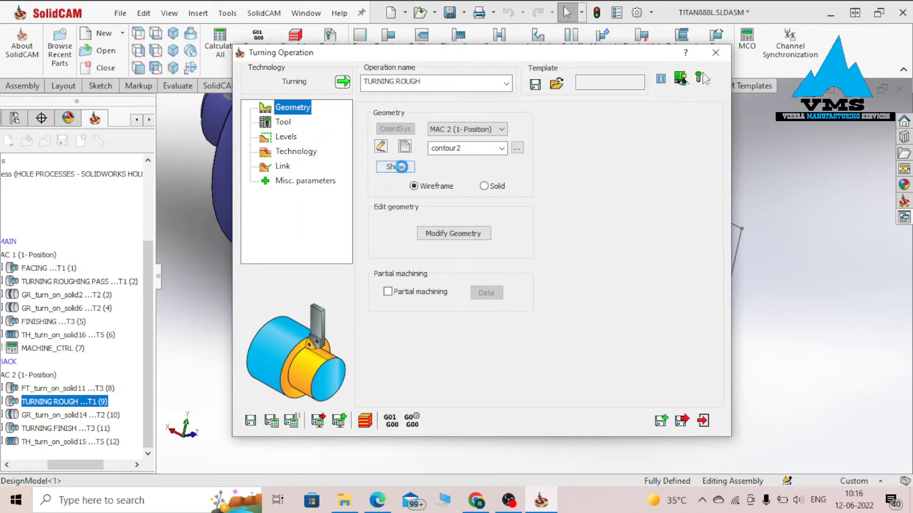
click(395, 167)
scroll(574, 292, down, 3)
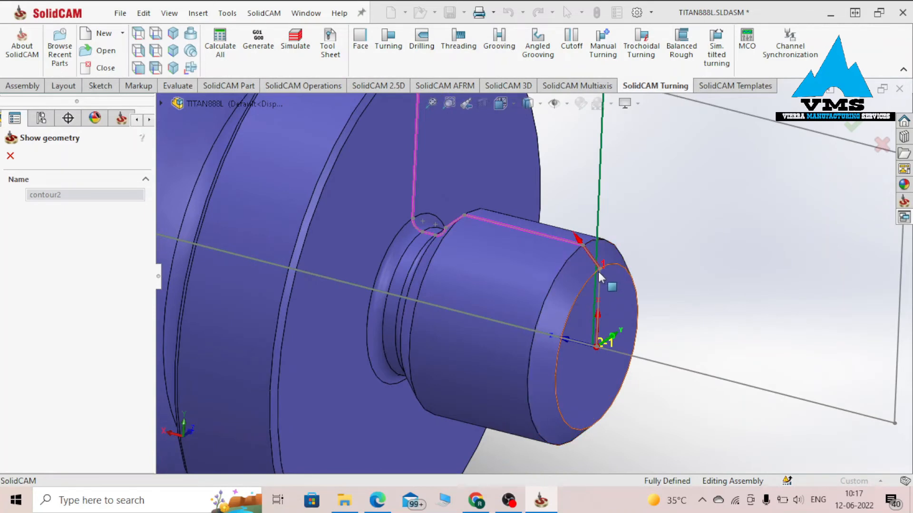
scroll(598, 272, up, 4)
scroll(438, 207, down, 4)
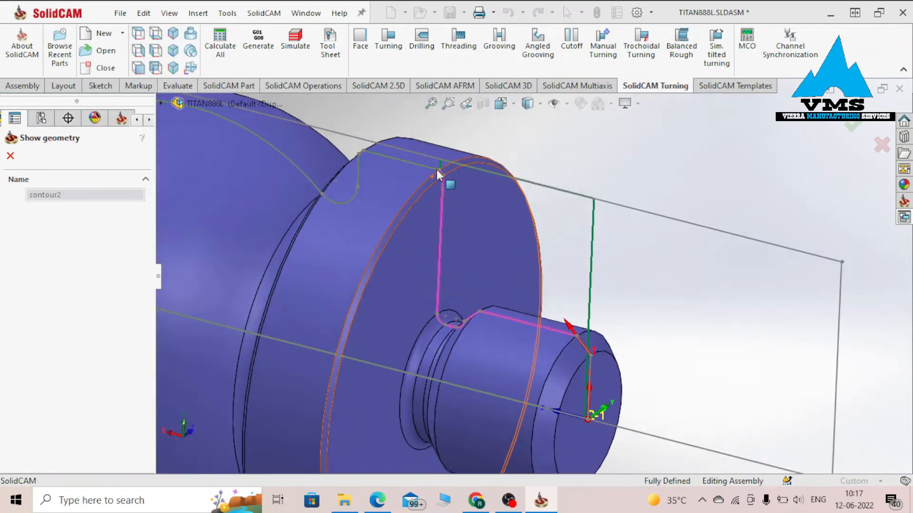
scroll(438, 176, down, 2)
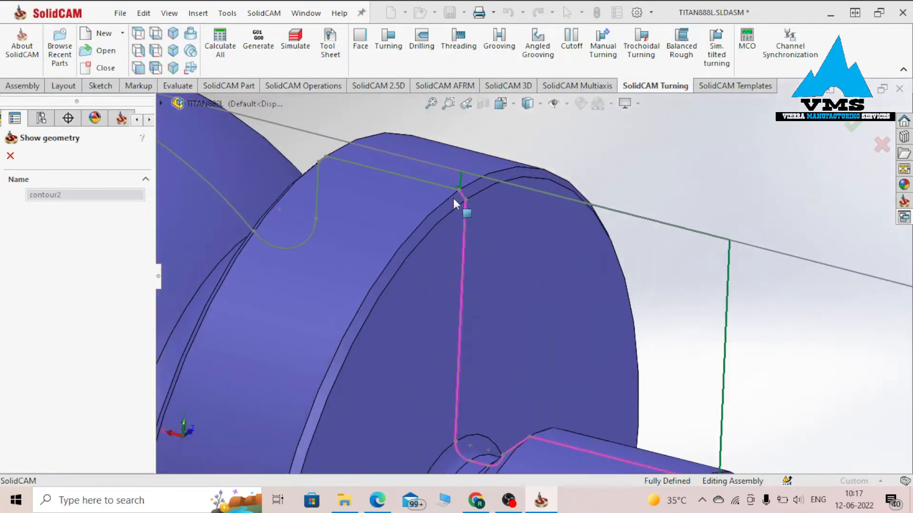
click(11, 156)
Step: Review the TURNING ROUGH operation's tool and its technology settings: work type, rough step down and offset, semi-finish/finish, and descending motion strategy
click(283, 123)
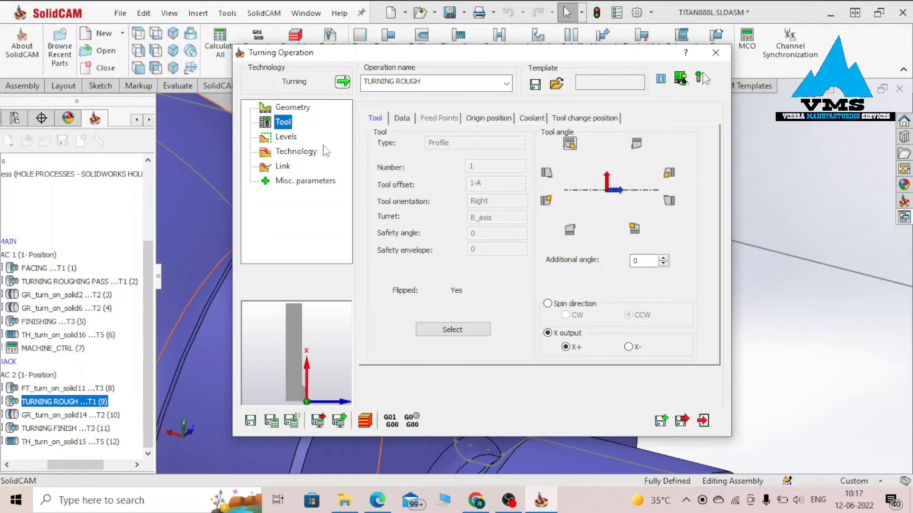
click(297, 152)
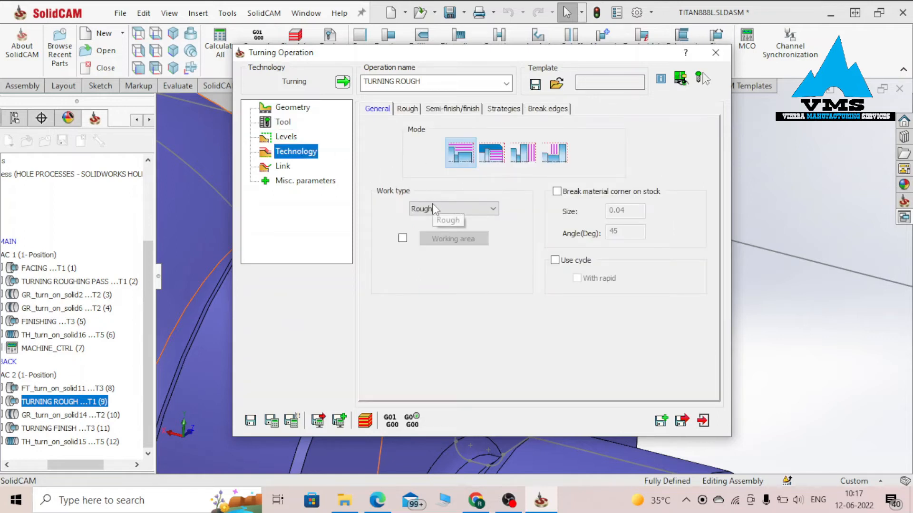
click(408, 109)
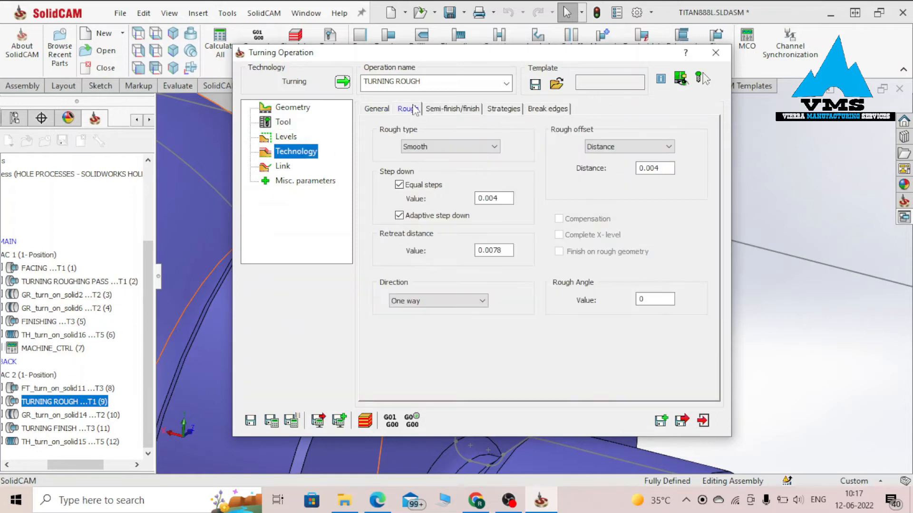
mouse_move(653, 168)
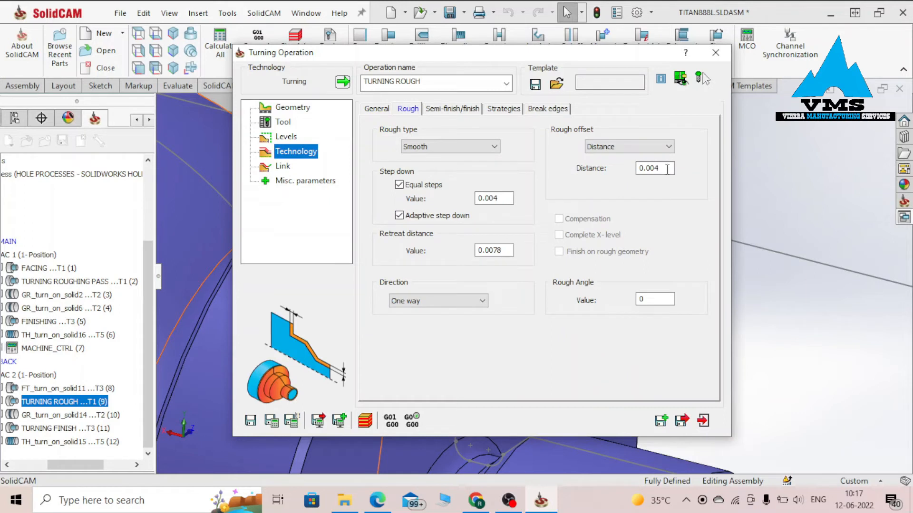
click(454, 109)
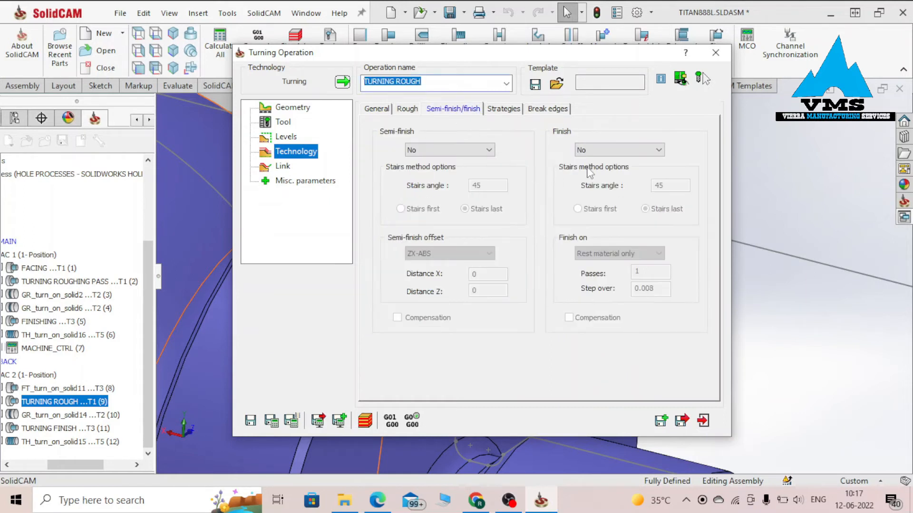
mouse_move(607, 154)
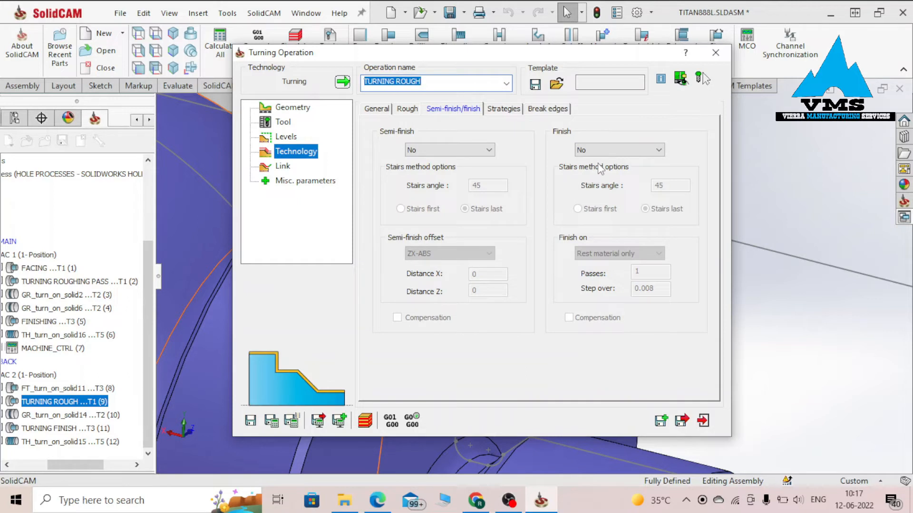
click(507, 111)
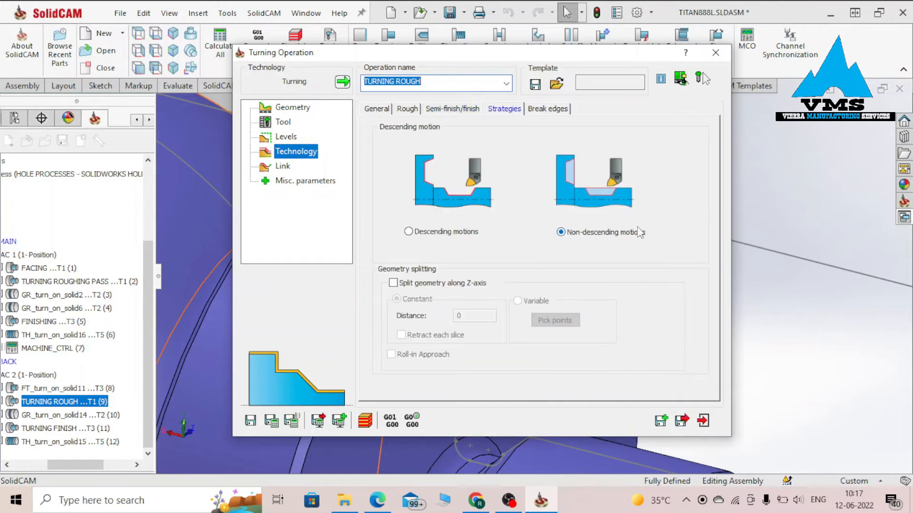
Step: Run the turning simulation of the TURNING ROUGH operation, inspect the material left at the back undercut, and close the simulation and the operation
click(366, 420)
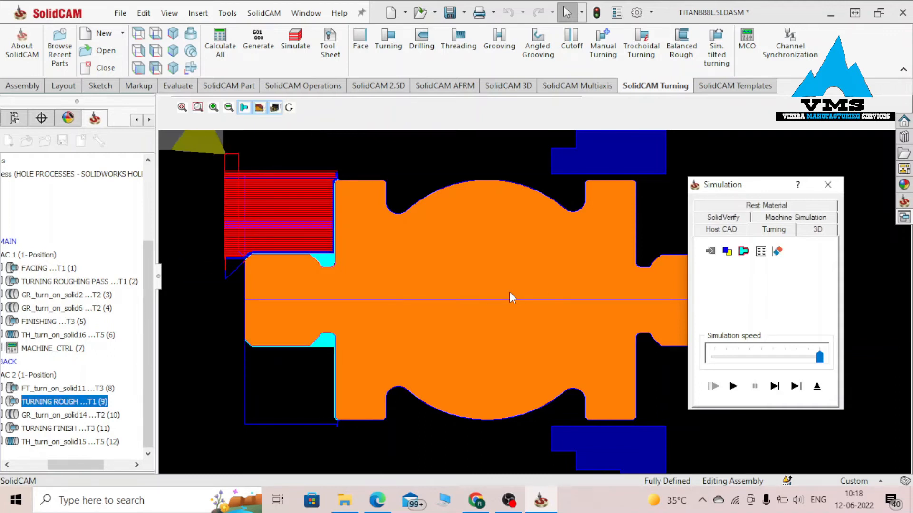
scroll(356, 257, up, 2)
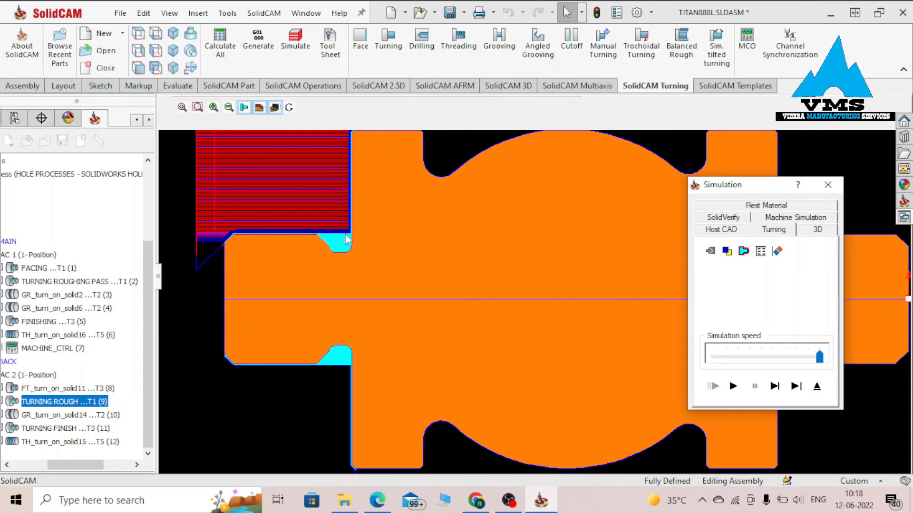
click(828, 184)
click(716, 53)
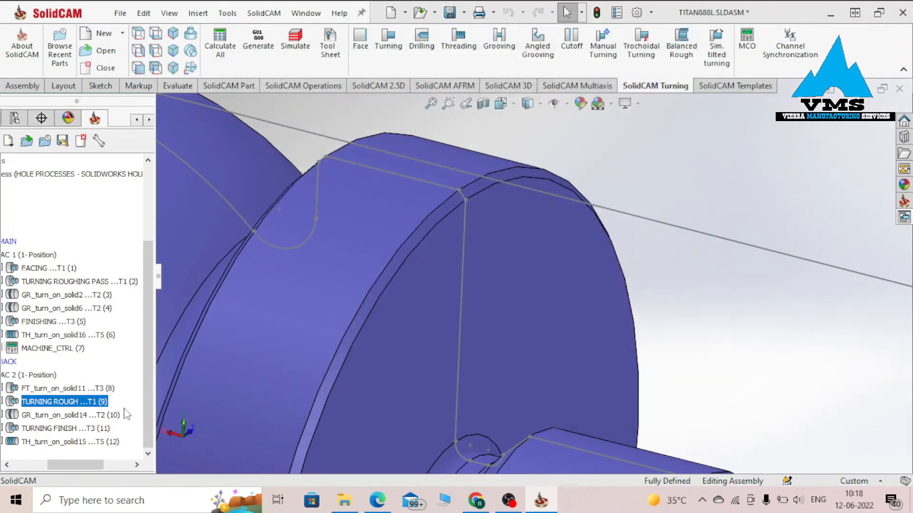
Step: Open the GR_turn_on_solid14 grooving operation under MAC 2 and examine its geometry chain around the undercut between flange and back shaft
right_click(67, 416)
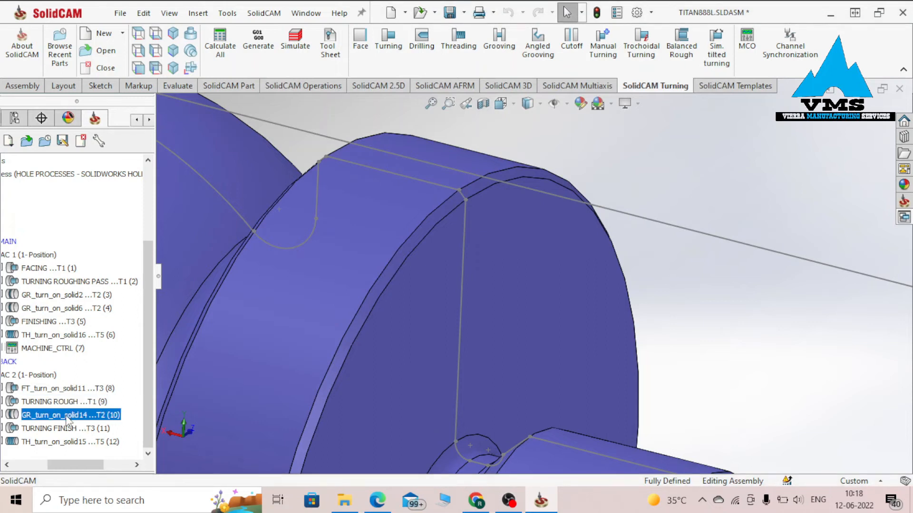
click(95, 176)
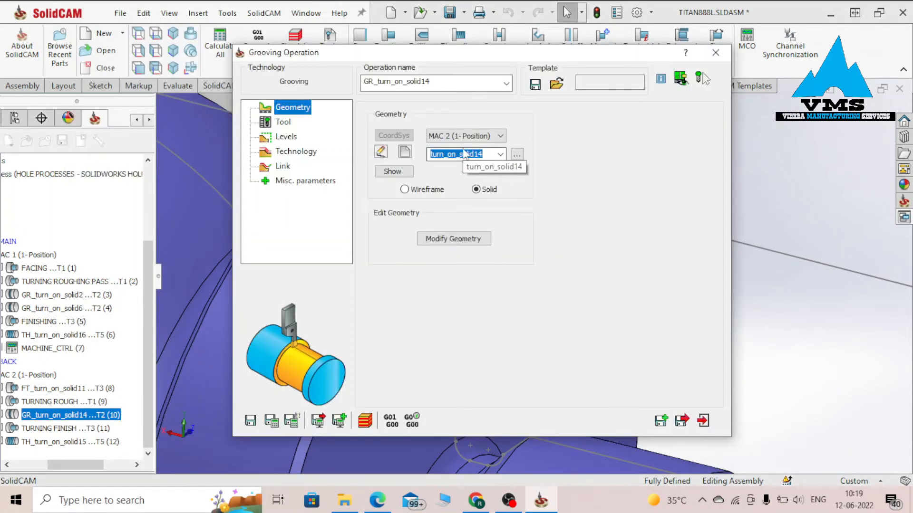
click(393, 172)
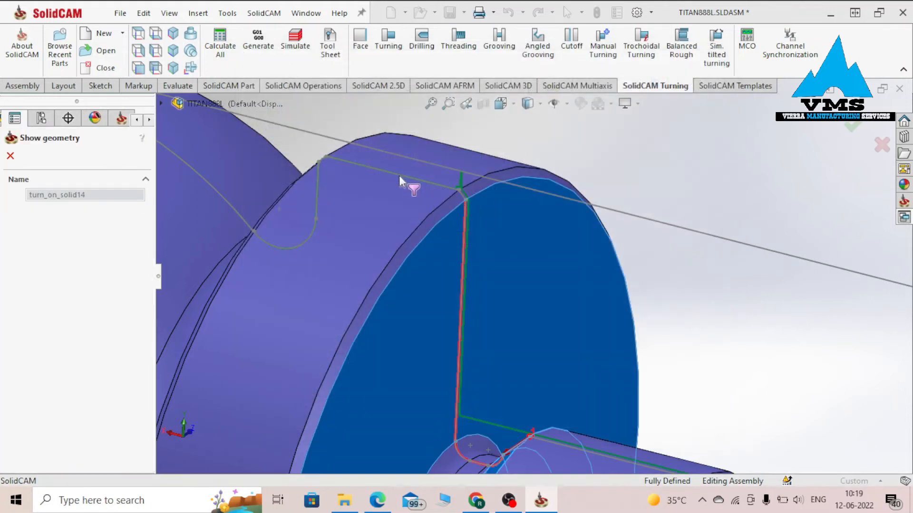
scroll(543, 244, up, 4)
scroll(517, 345, down, 2)
scroll(516, 347, down, 5)
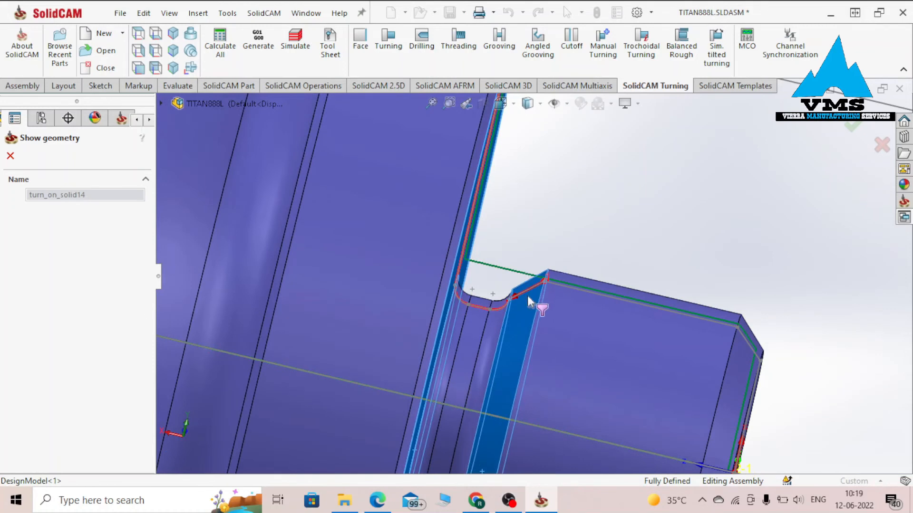
middle_drag(512, 309, 468, 294)
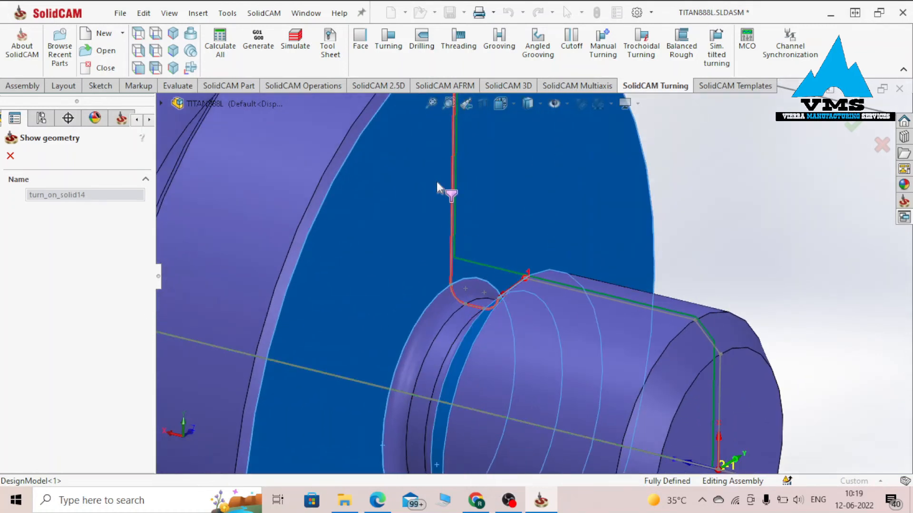
scroll(301, 261, up, 4)
click(14, 158)
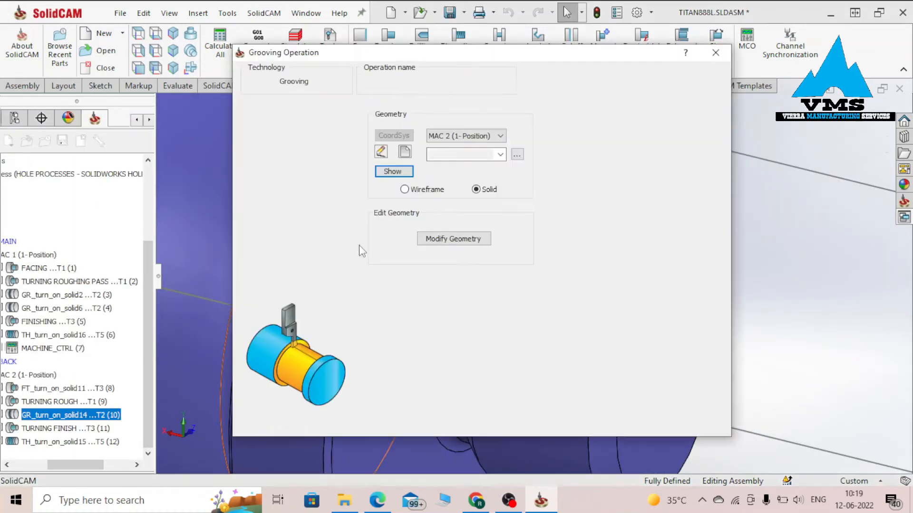
Step: Review the grooving operation's tool and its technology settings, including the rough step down, rough offset, finish method and compensation
click(284, 122)
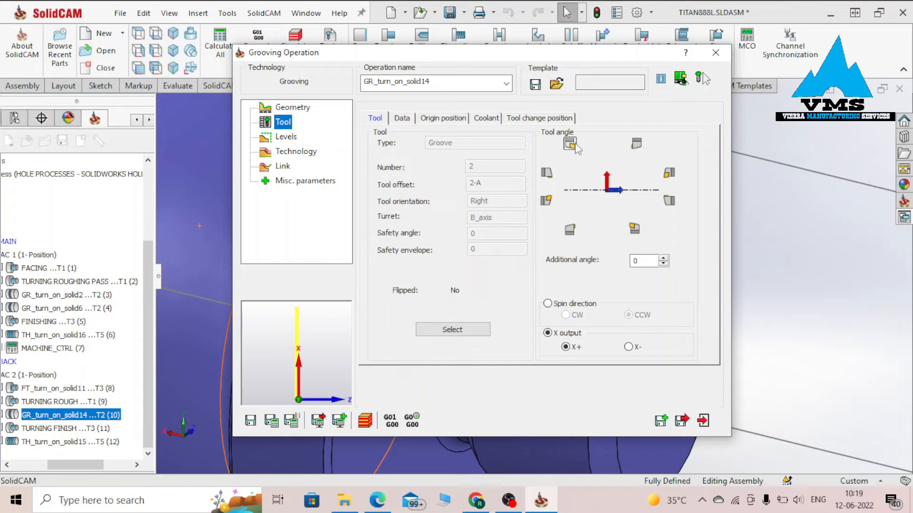
click(292, 154)
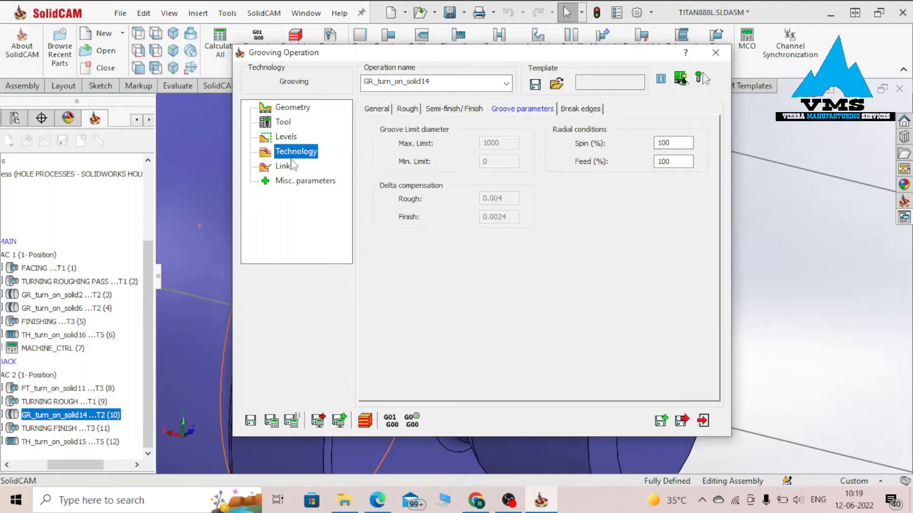
click(381, 109)
click(408, 110)
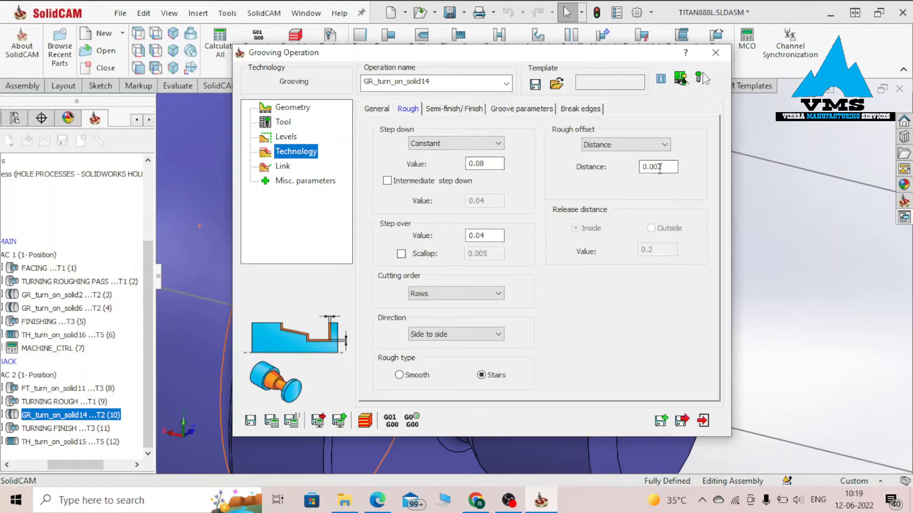
click(465, 109)
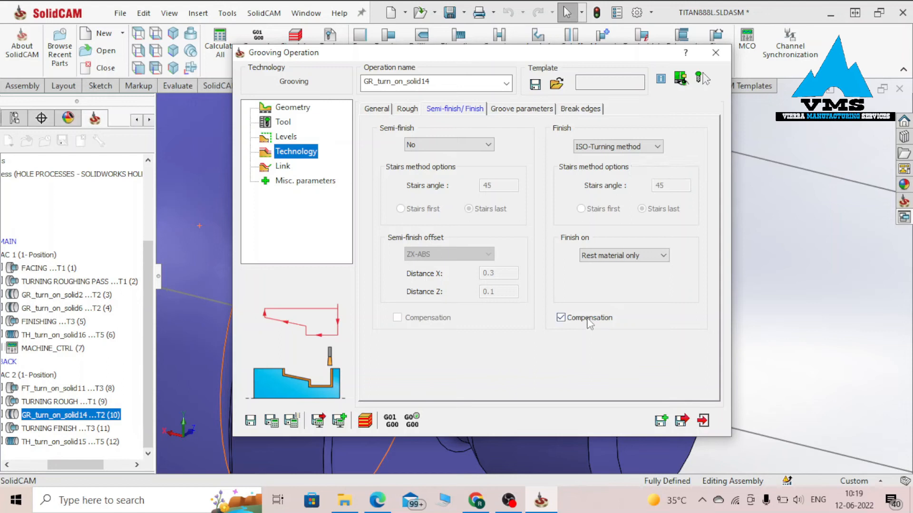
Step: Run the turning simulation of the GR_turn_on_solid14 grooving operation, inspect the groove toolpath, and close the simulation and the operation
click(365, 420)
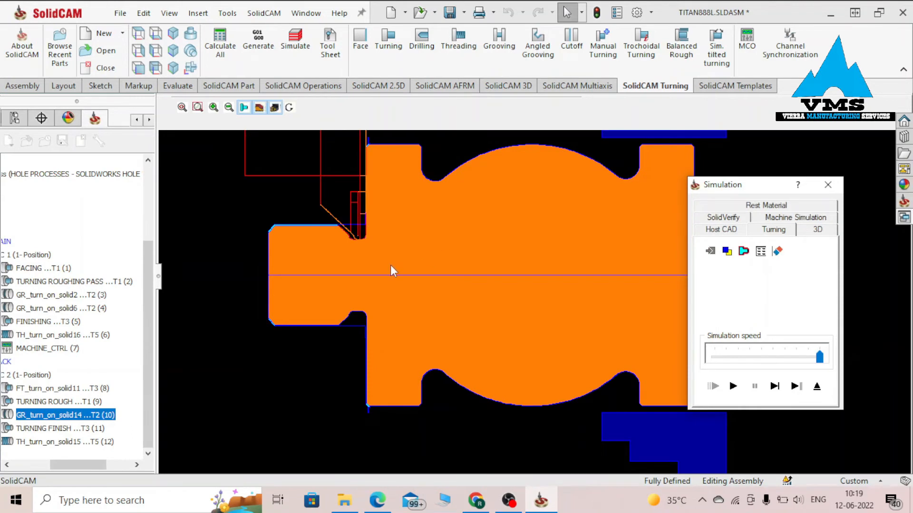
scroll(378, 245, down, 1)
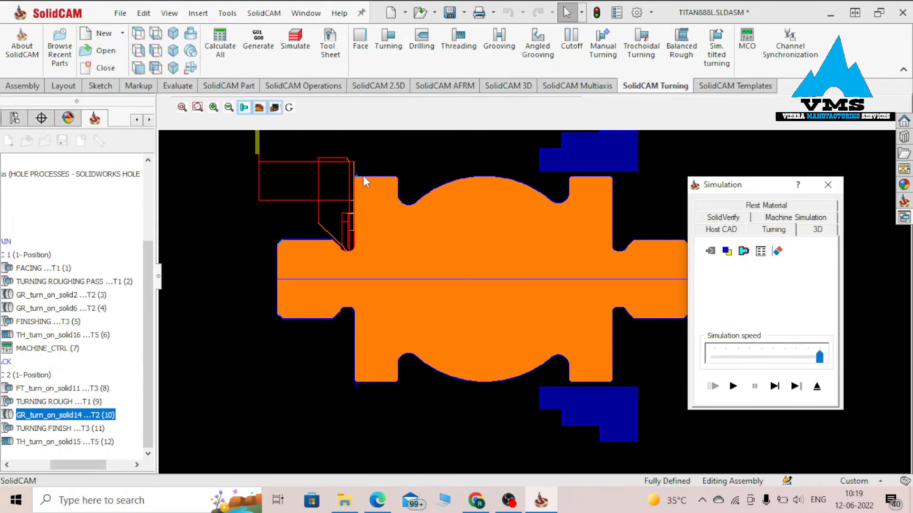
click(828, 185)
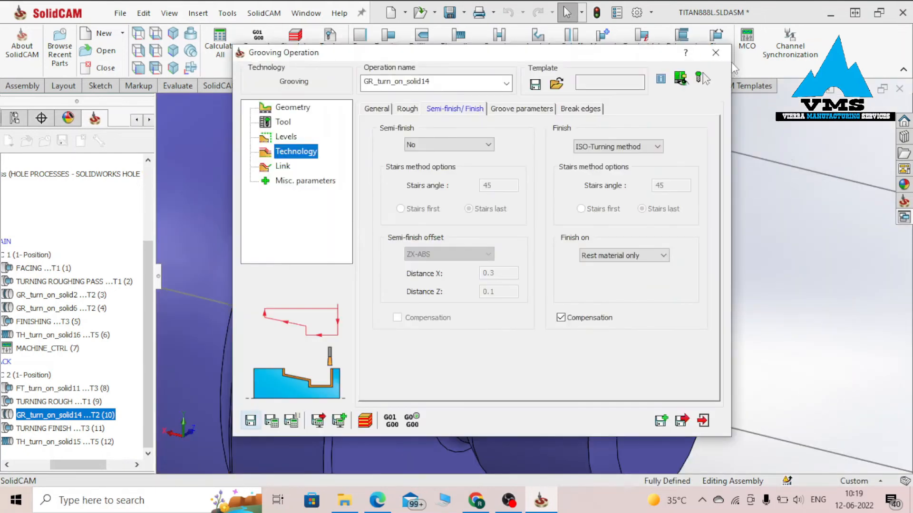
click(716, 52)
Step: Open the TURNING FINISH operation under MAC 2 and examine its contour3 geometry chain along the back shaft and flange
click(70, 430)
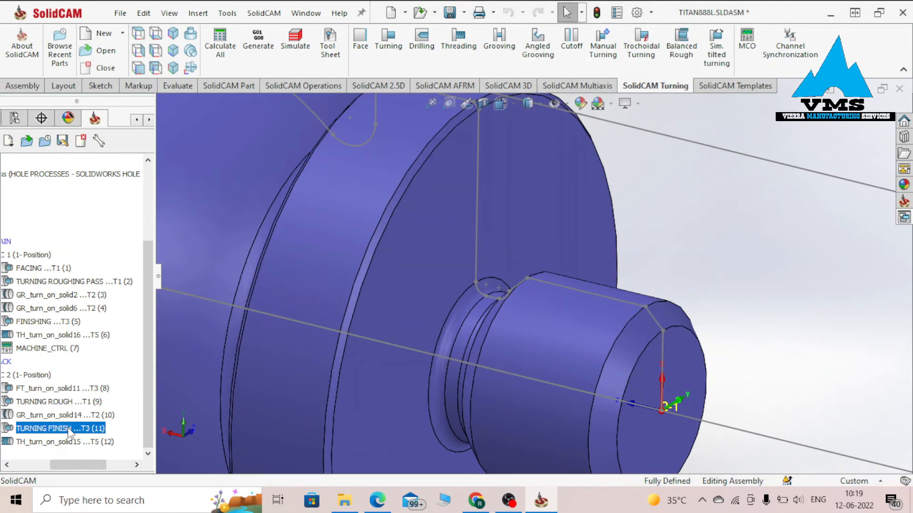
right_click(70, 430)
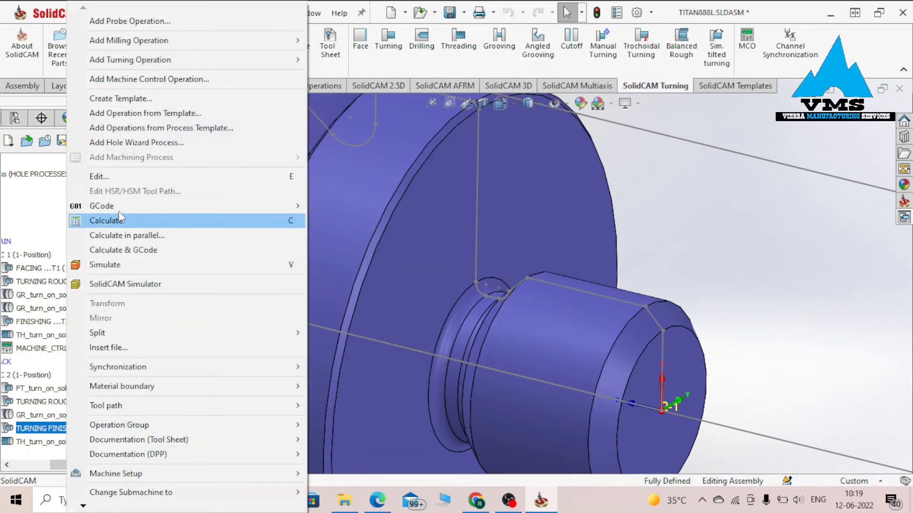
click(117, 176)
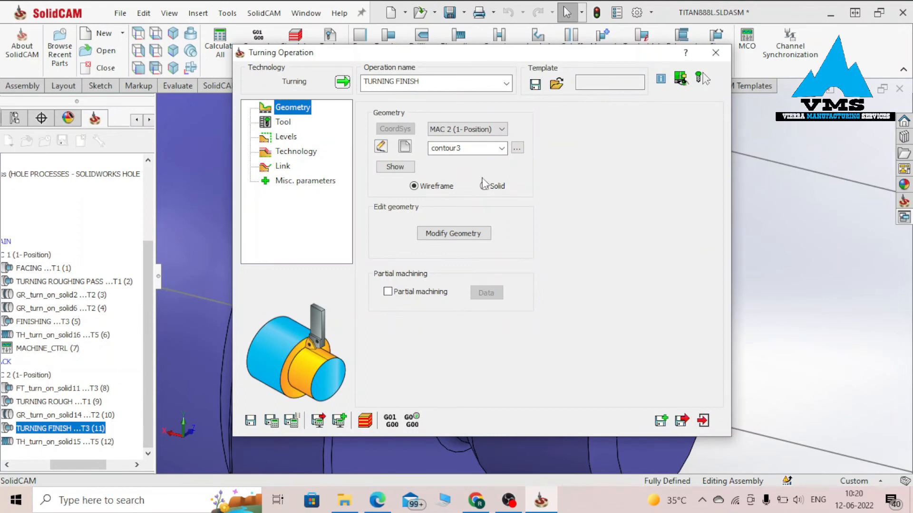
click(396, 166)
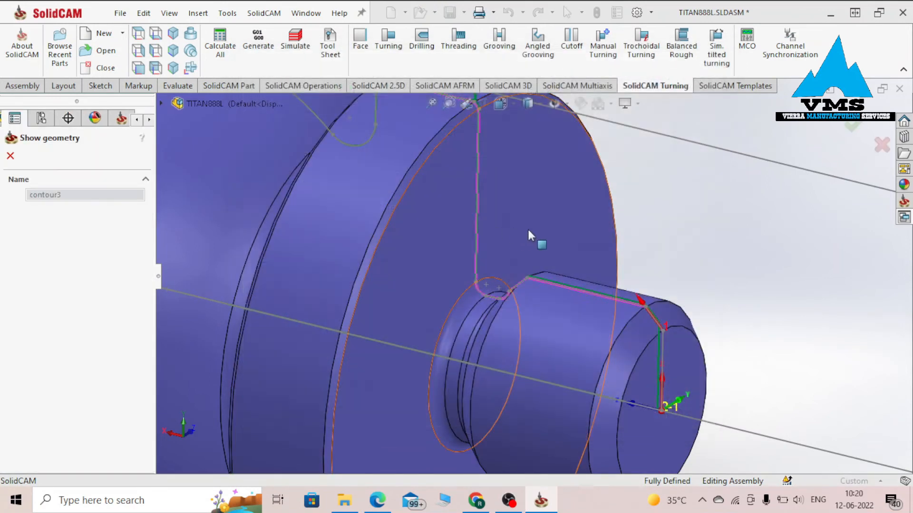
scroll(530, 234, up, 3)
scroll(486, 266, down, 5)
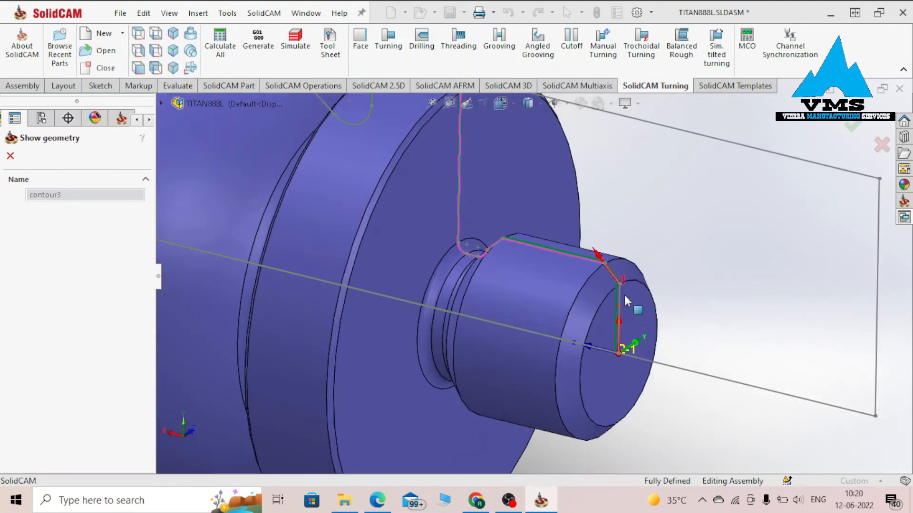
scroll(626, 284, up, 3)
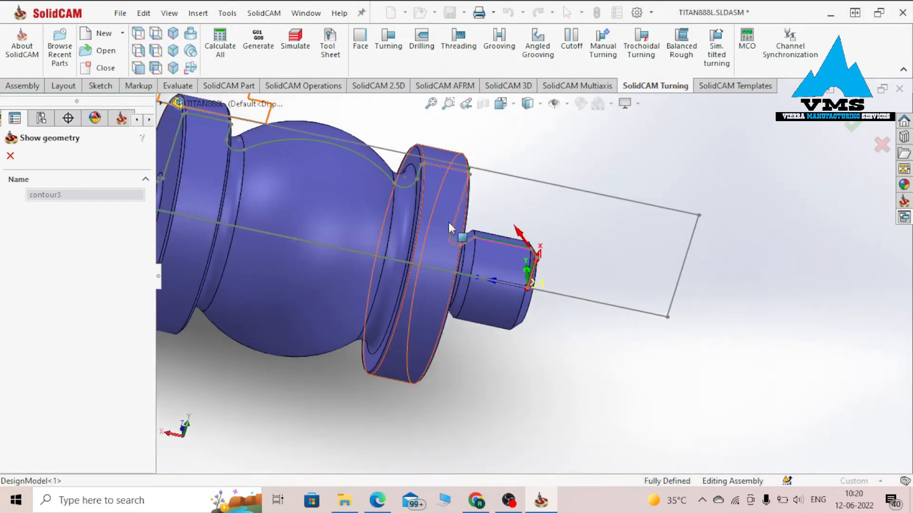
click(10, 155)
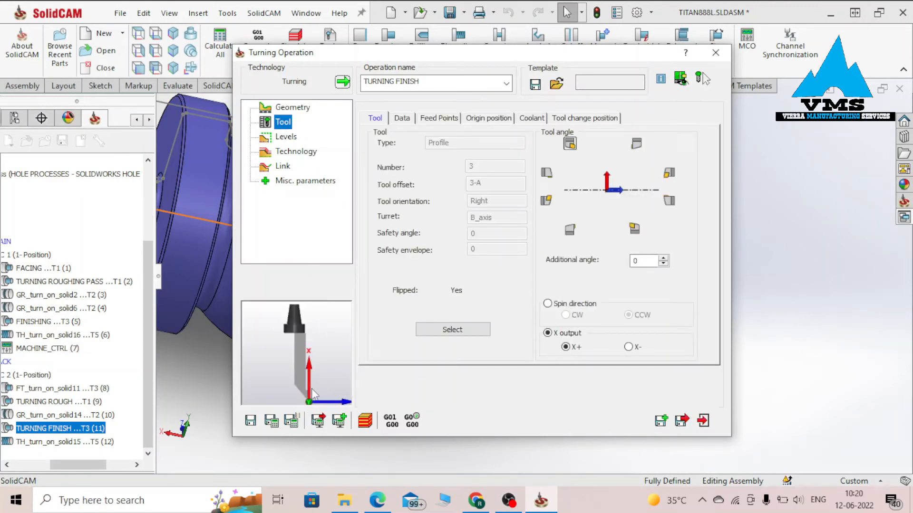
Step: Review the TURNING FINISH operation's levels and technology settings, including the work type and descending motion strategy
click(271, 139)
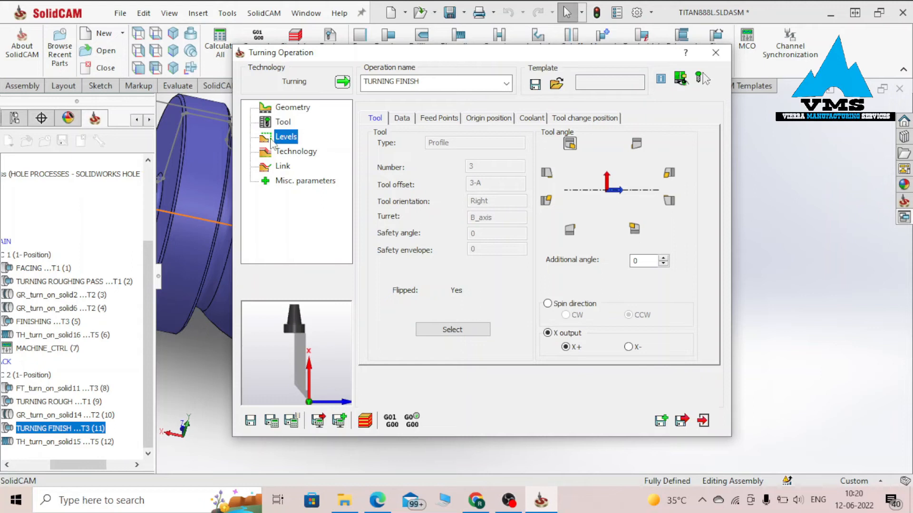
click(296, 152)
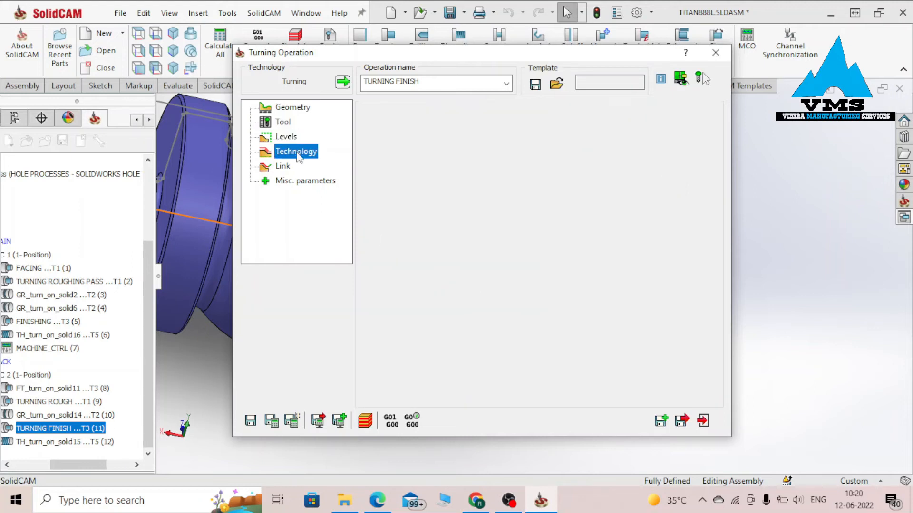
click(375, 109)
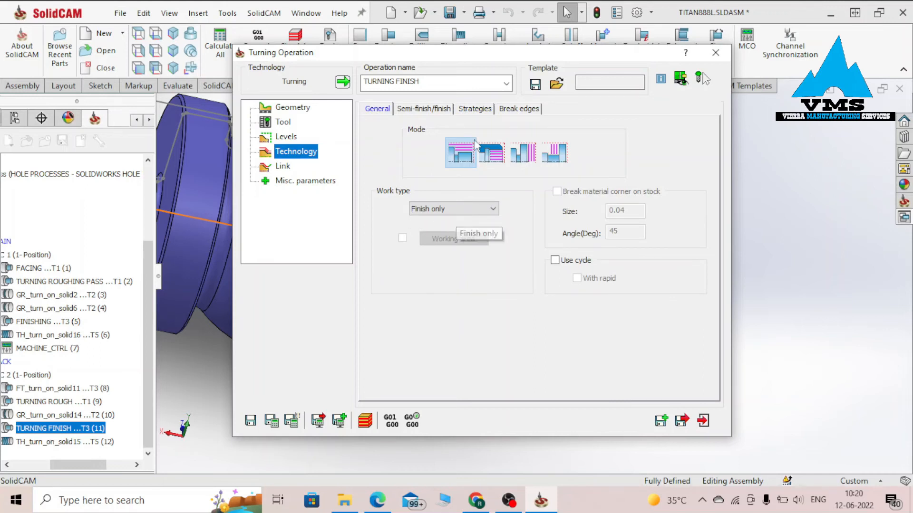
click(475, 109)
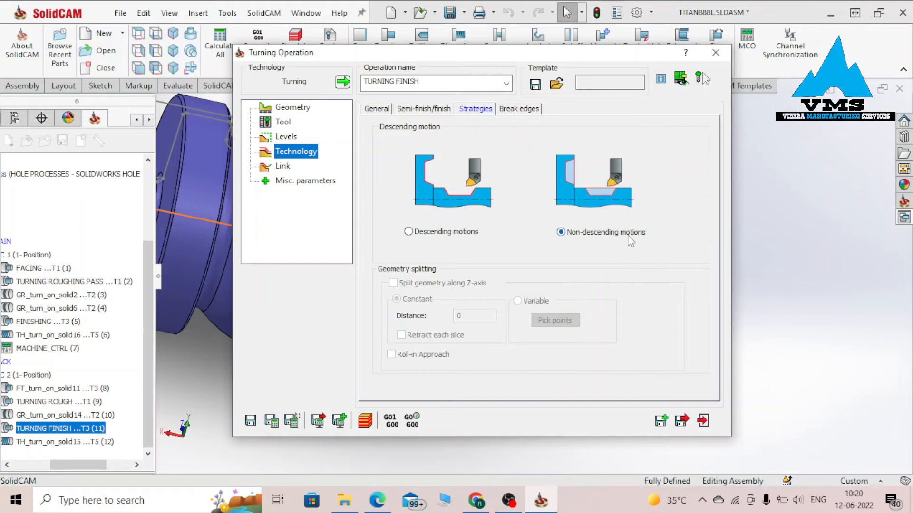
Step: Run the turning simulation of the TURNING FINISH operation under MAC 2, and close the simulation and the operation
click(366, 421)
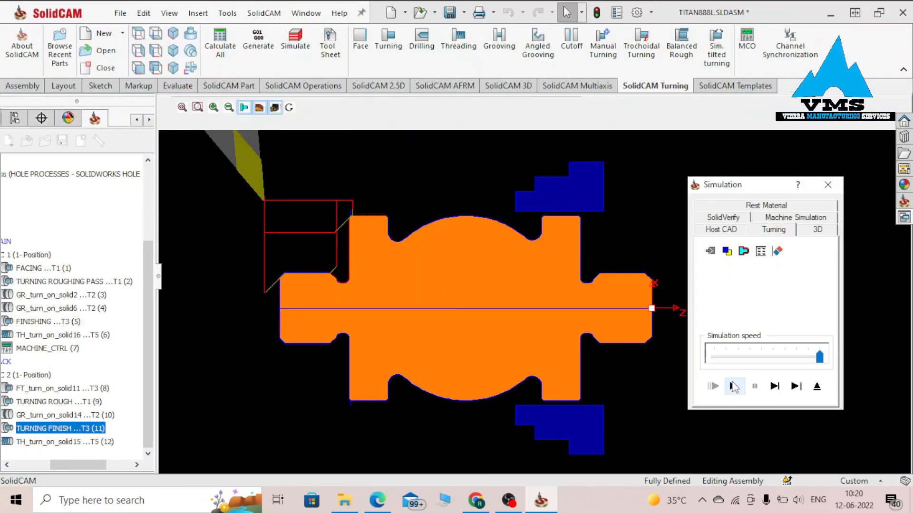
click(828, 185)
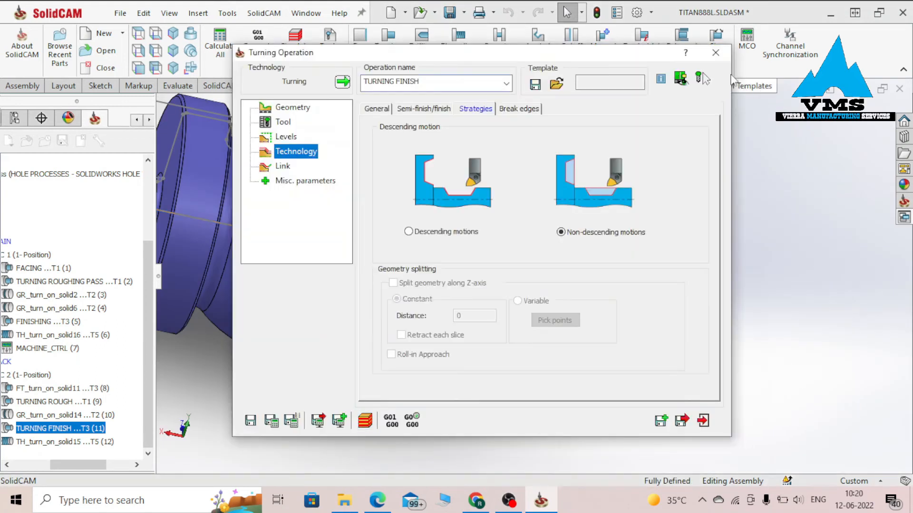
click(722, 51)
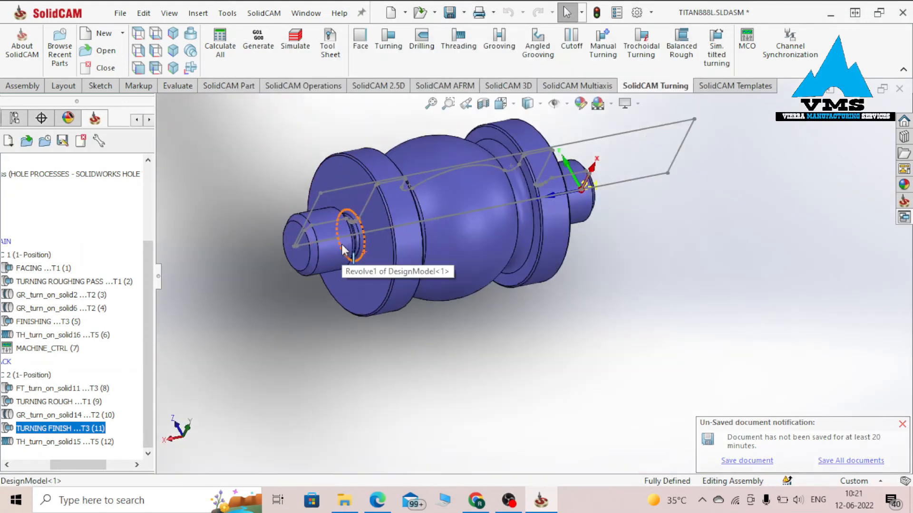
Step: Open the TH_turn_on_solid15 threading operation under MAC 2 and examine its turn_on_solid15 geometry on the back shaft end
scroll(343, 251, down, 2)
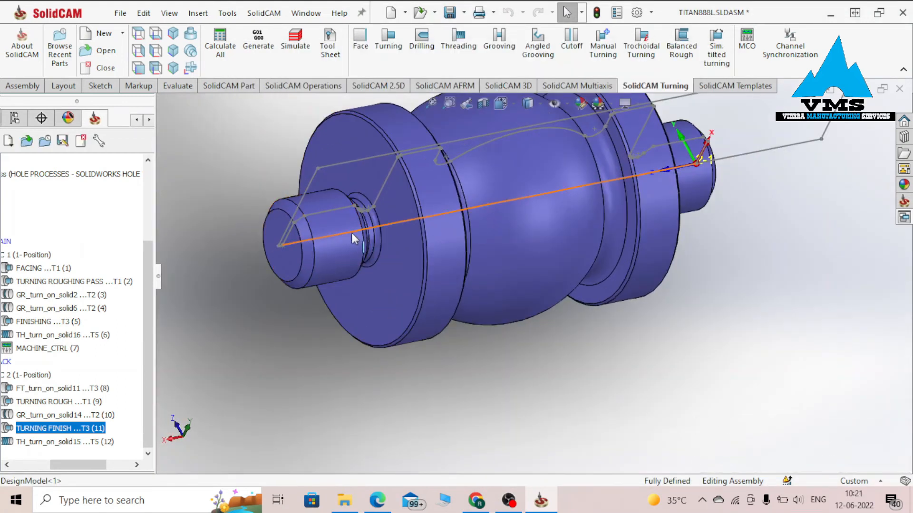
click(49, 444)
right_click(51, 450)
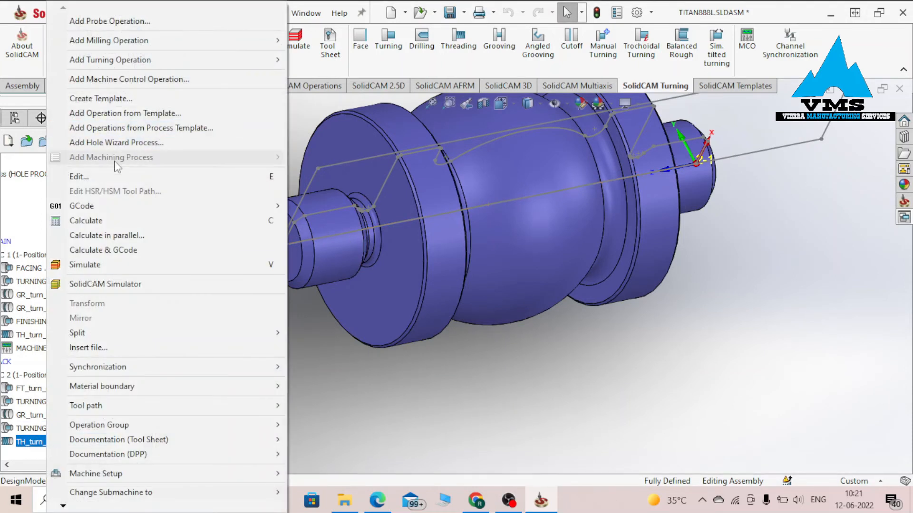
click(100, 183)
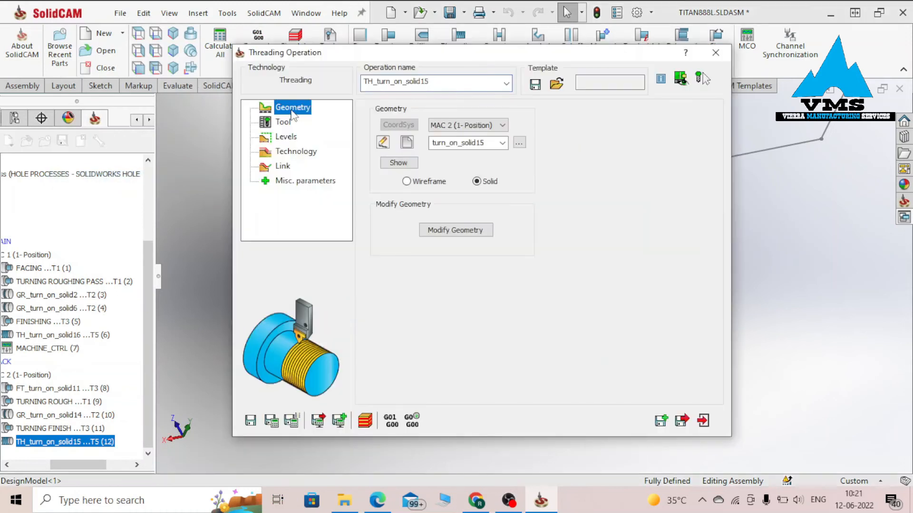
click(400, 163)
middle_drag(509, 221, 424, 281)
scroll(721, 298, up, 5)
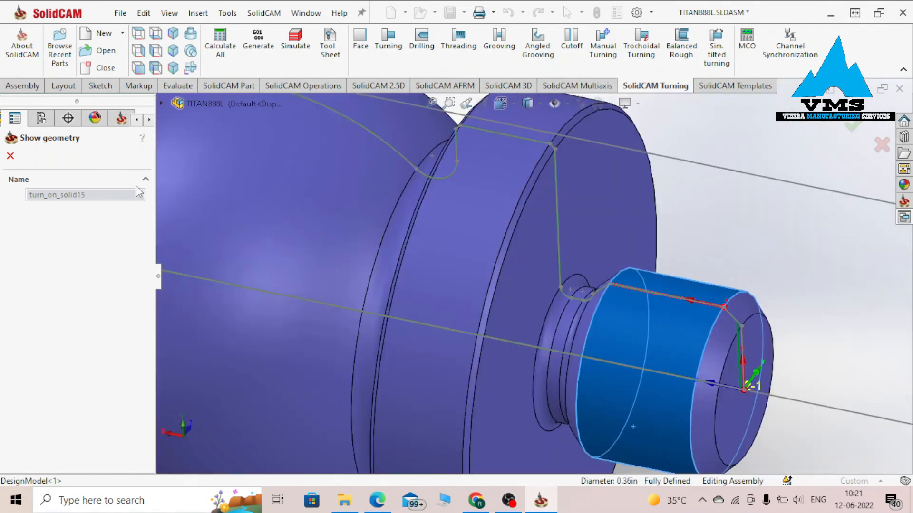
click(10, 156)
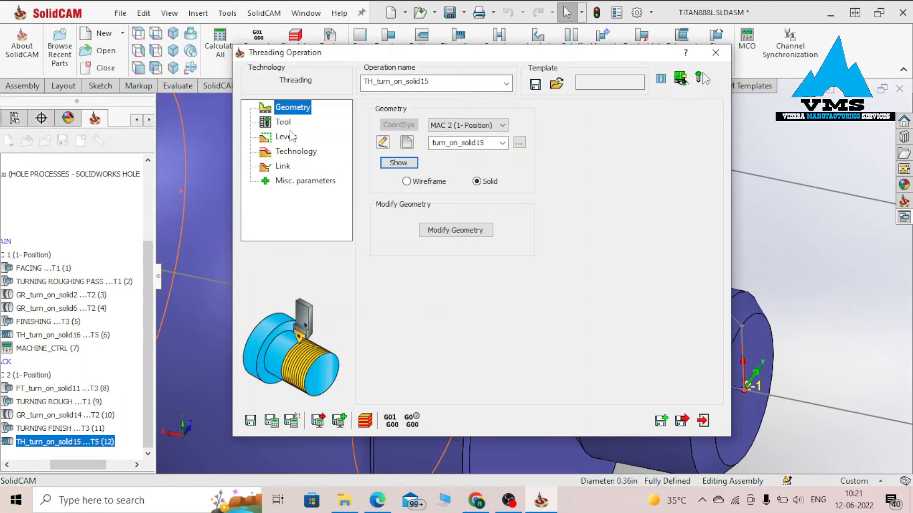
Step: Review the threading operation's tool, levels and technology settings, and consult the UN thread table for the 3/8 x 16 size
click(284, 123)
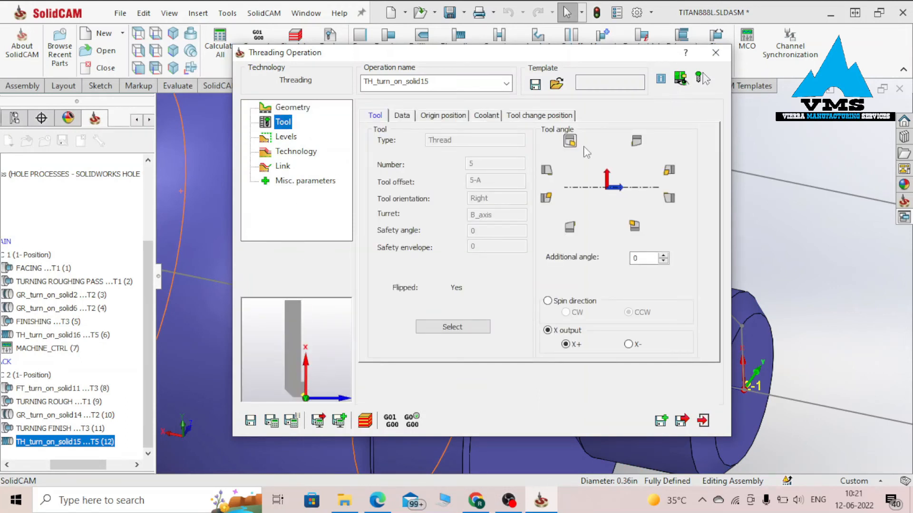
click(283, 137)
click(287, 150)
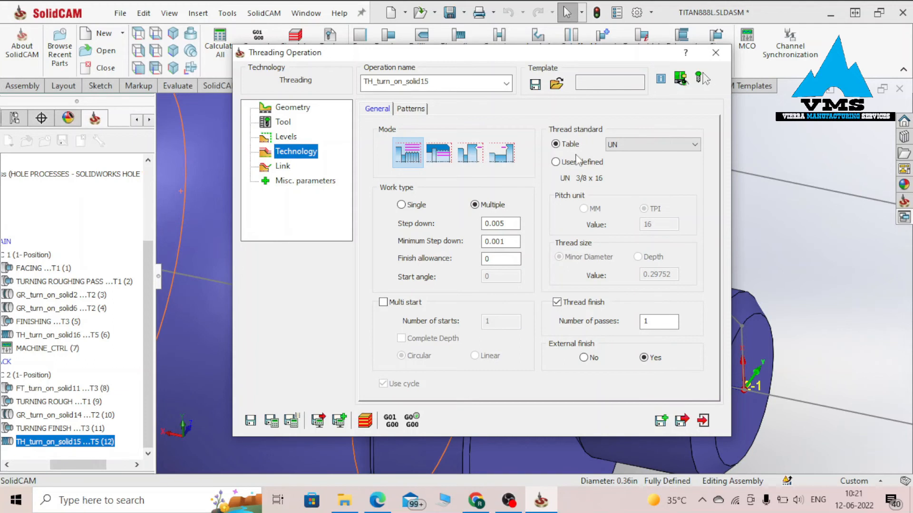
click(634, 145)
click(630, 187)
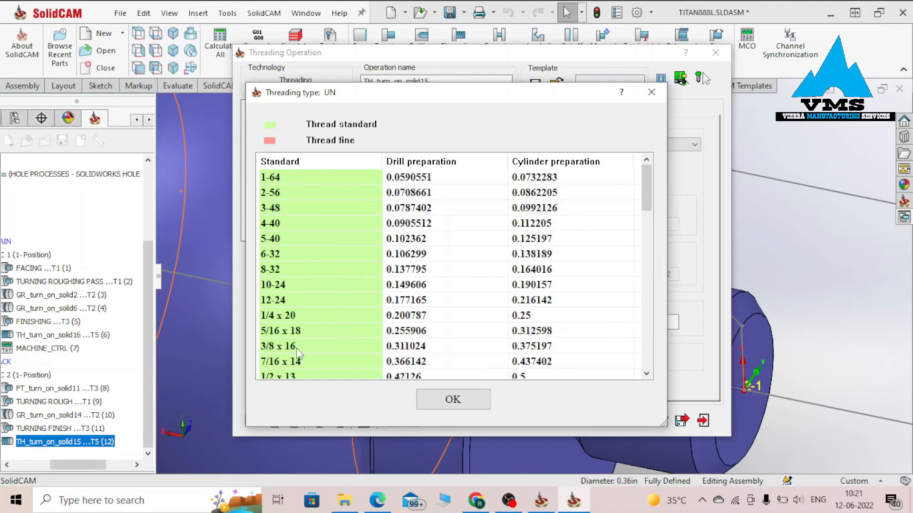
click(662, 95)
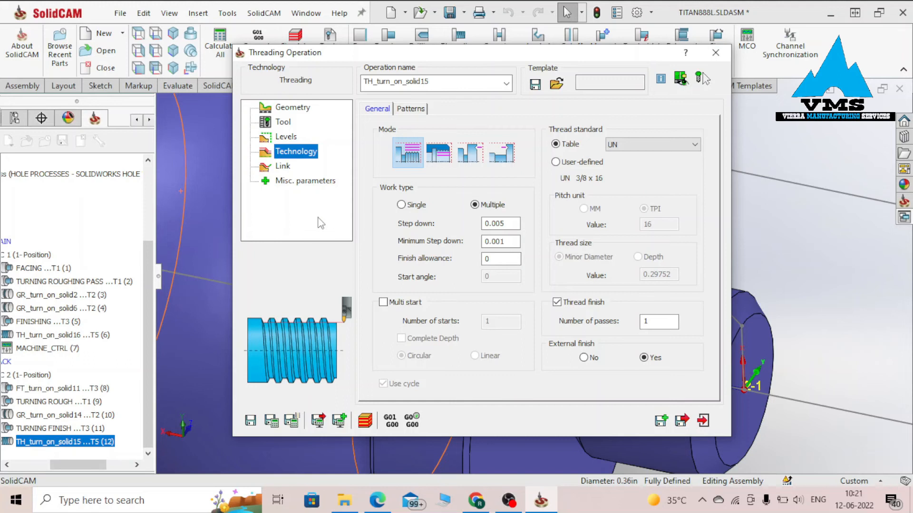
Step: Run the turning simulation of the TH_turn_on_solid15 threading operation, and close the simulation and the operation
click(365, 420)
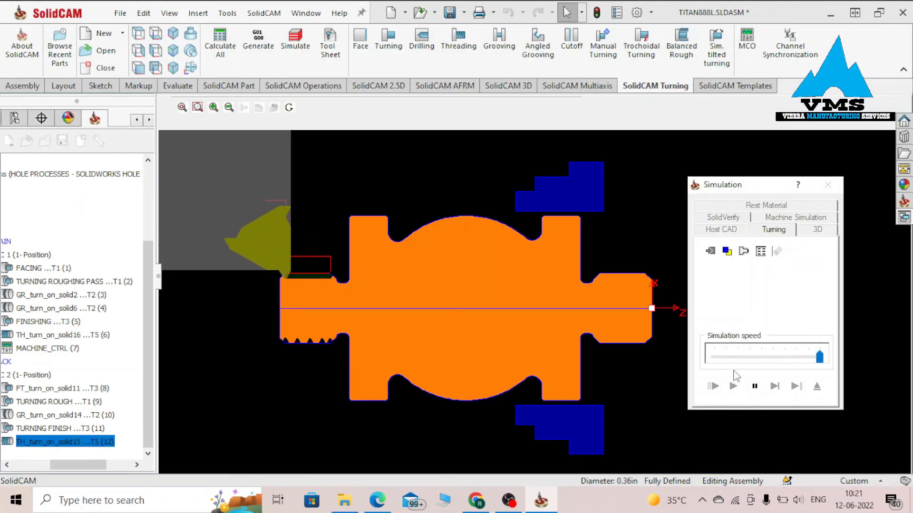
click(828, 185)
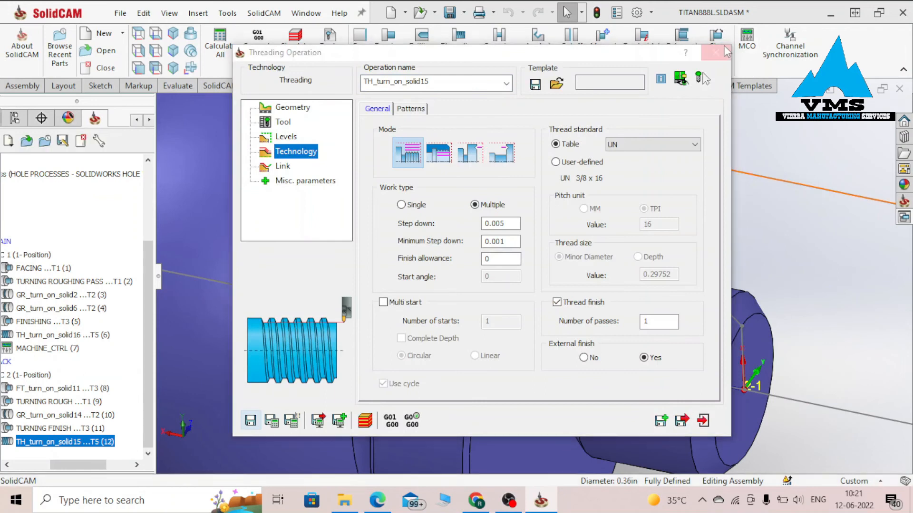
click(724, 45)
Step: Select the Operations group, review all operations in the Channel Synchronization timeline for the B axis, and close it
drag(100, 464, 84, 466)
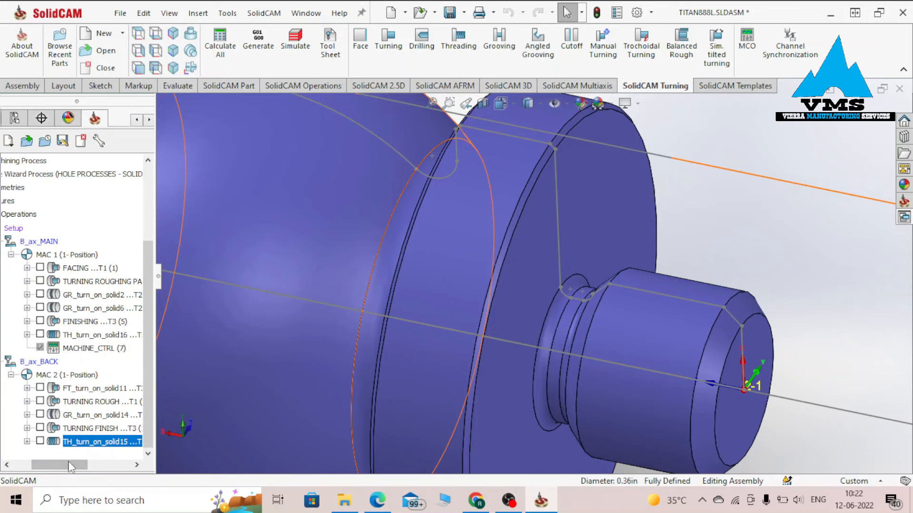
drag(85, 464, 66, 464)
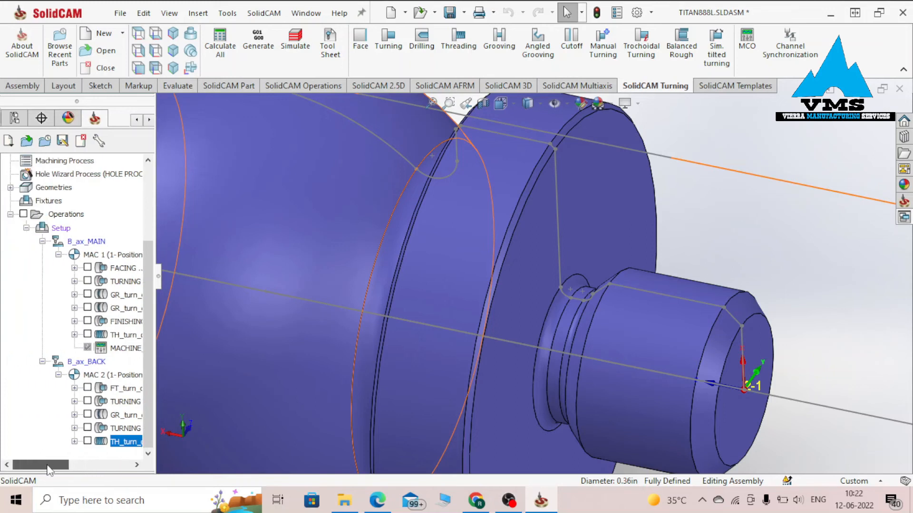
click(69, 215)
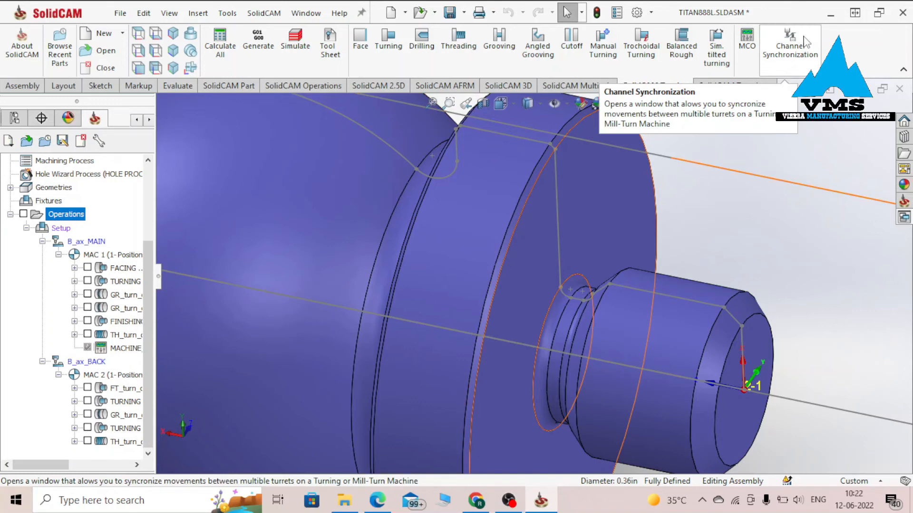
click(805, 42)
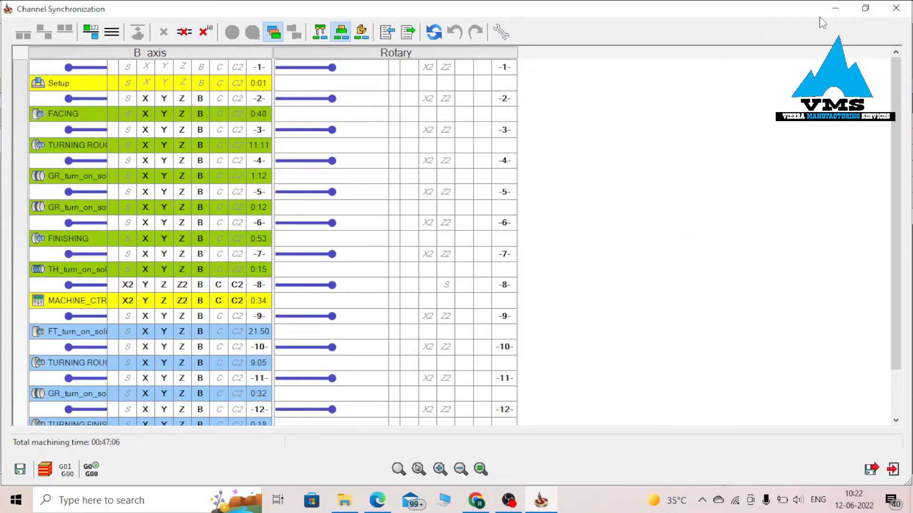
click(896, 8)
Step: Run a SolidVerify simulation of all operations, watching the main-side machining and the transfer to the back spindle
right_click(76, 216)
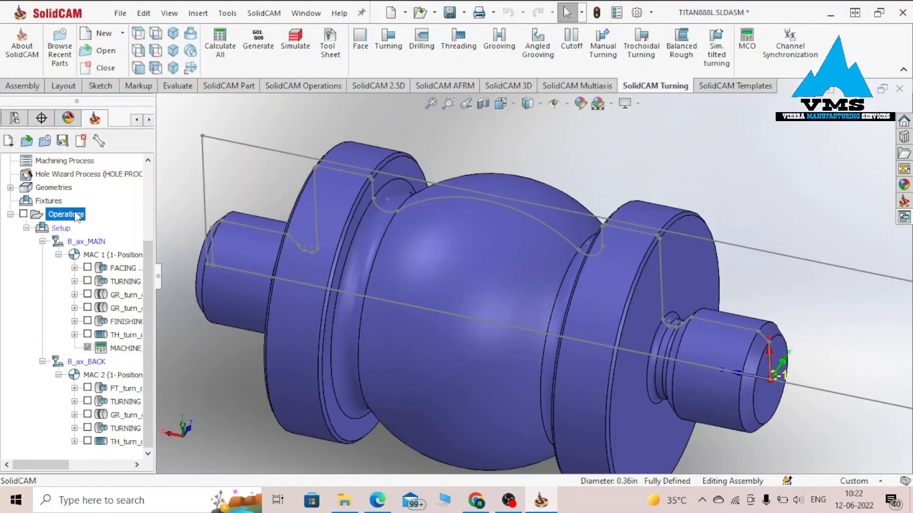
click(111, 313)
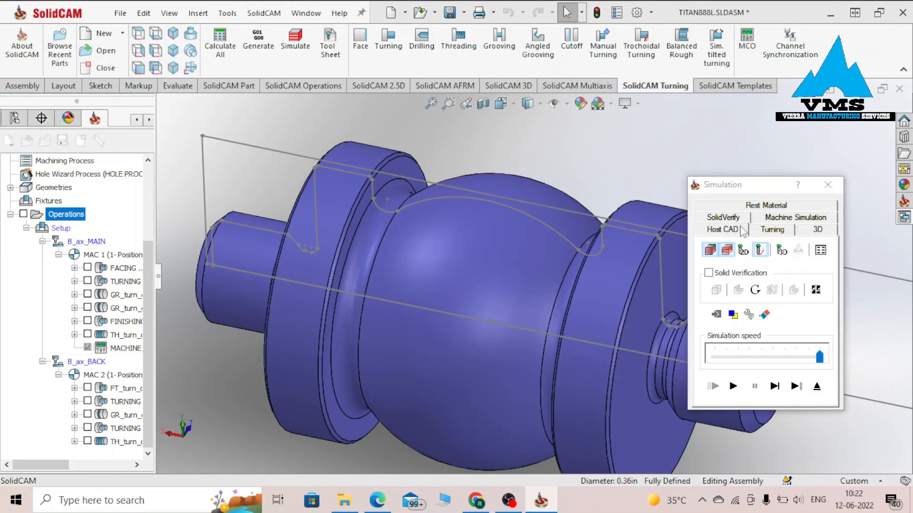
click(745, 219)
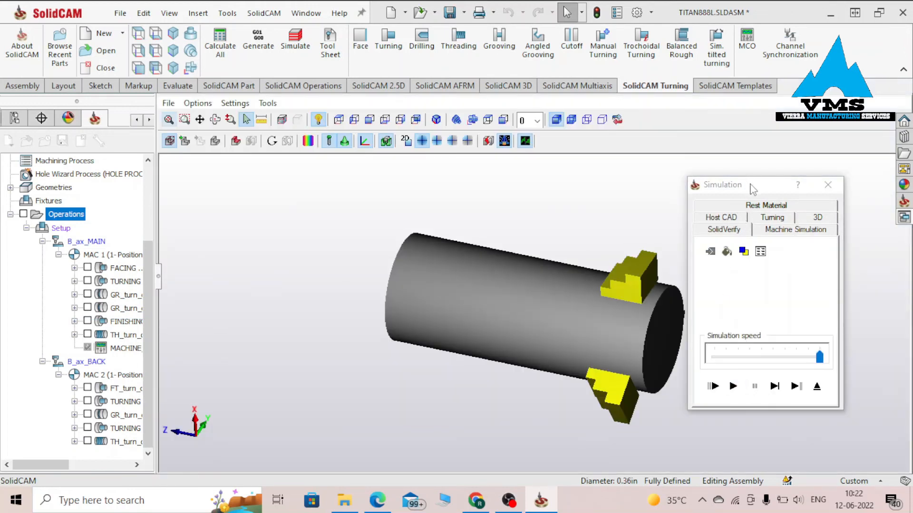
drag(753, 189, 825, 197)
click(807, 395)
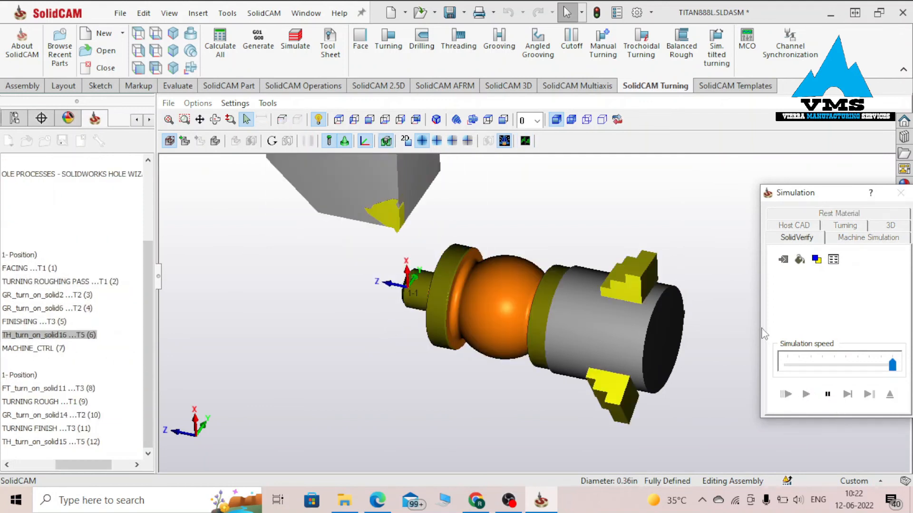
scroll(735, 330, up, 2)
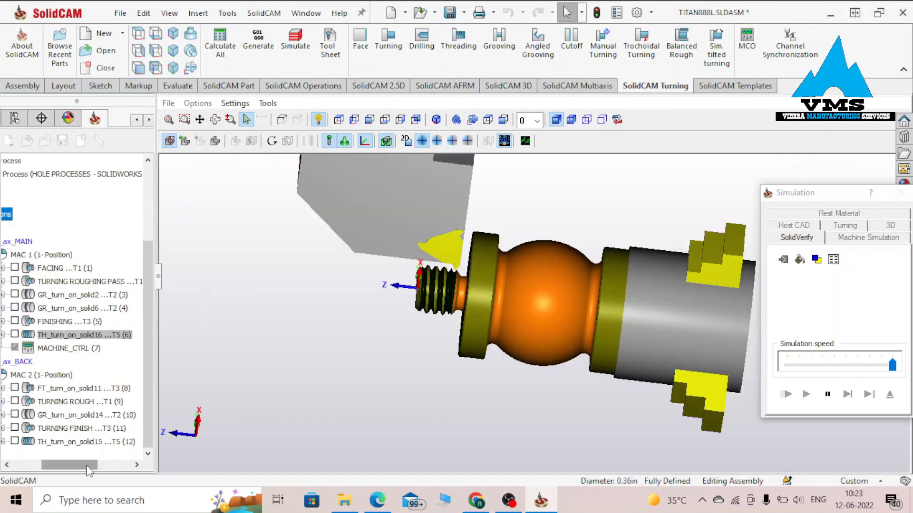
drag(87, 466, 93, 467)
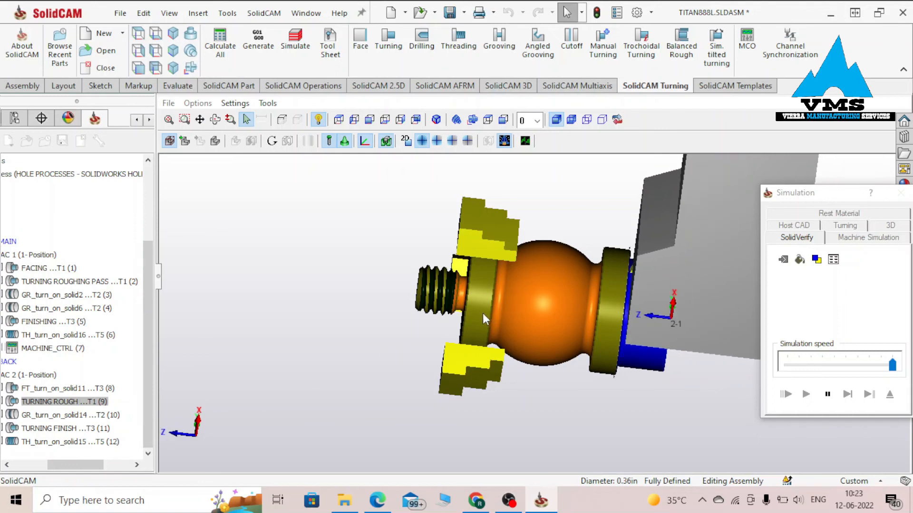
Step: Inspect the simulated part around the back-side thread and both flanges in SolidVerify, and close the simulation
middle_drag(504, 318, 683, 373)
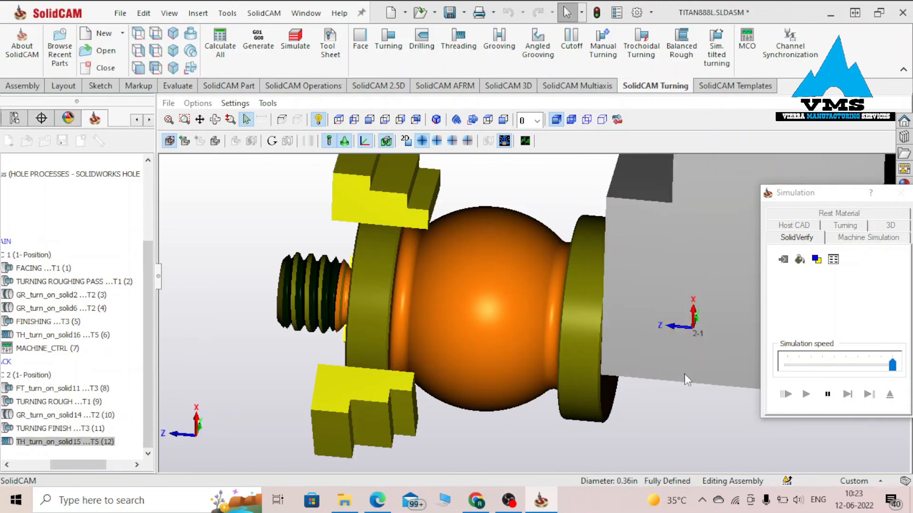
middle_drag(683, 373, 481, 374)
scroll(481, 370, up, 3)
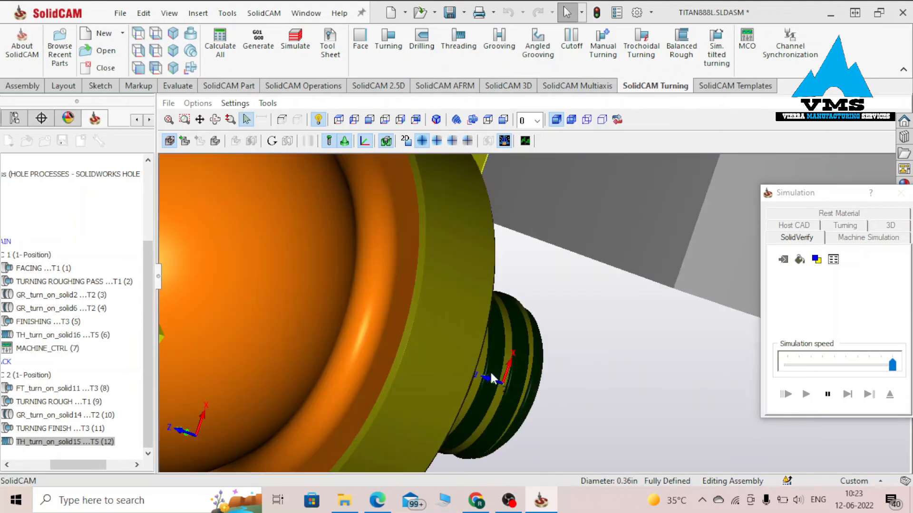
mouse_move(485, 370)
middle_down()
mouse_move(472, 369)
mouse_move(450, 315)
mouse_move(491, 369)
middle_up()
scroll(449, 315, down, 5)
scroll(492, 369, up, 2)
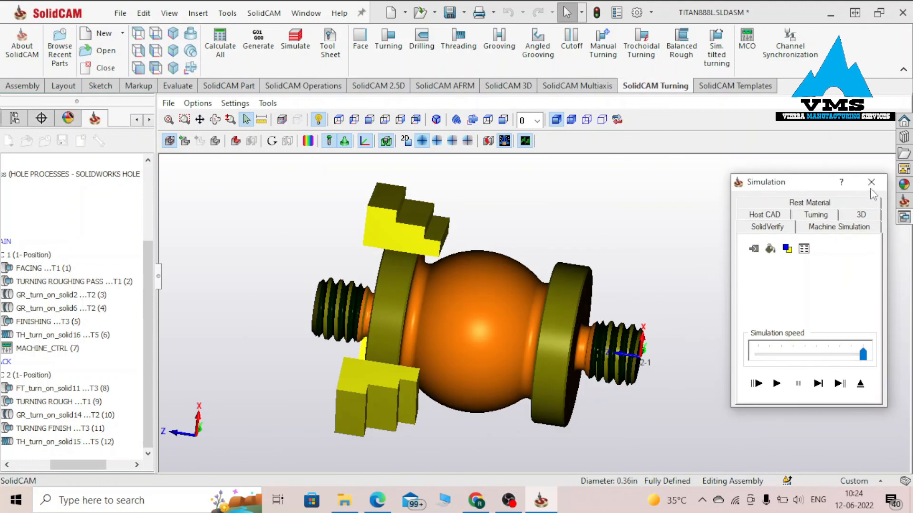
click(871, 183)
Step: Generate the G-code for all operations of the part
drag(76, 468, 41, 468)
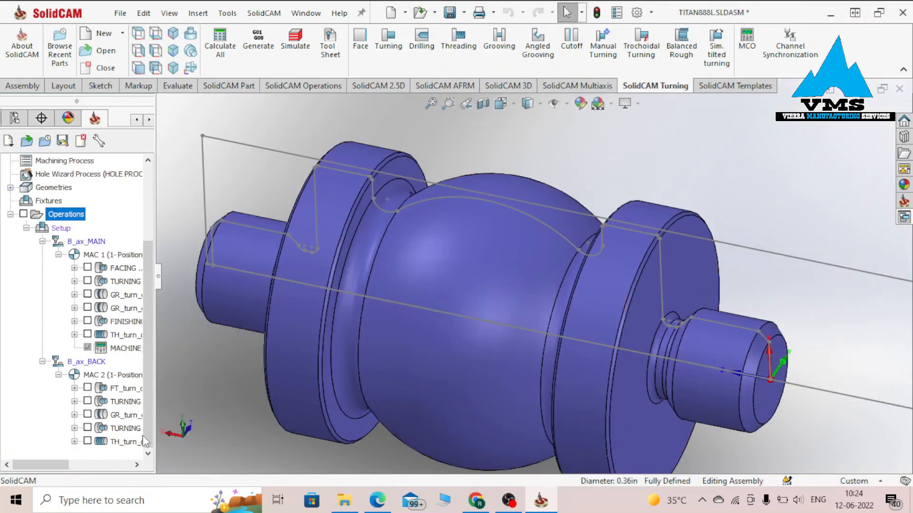
right_click(69, 219)
mouse_move(101, 274)
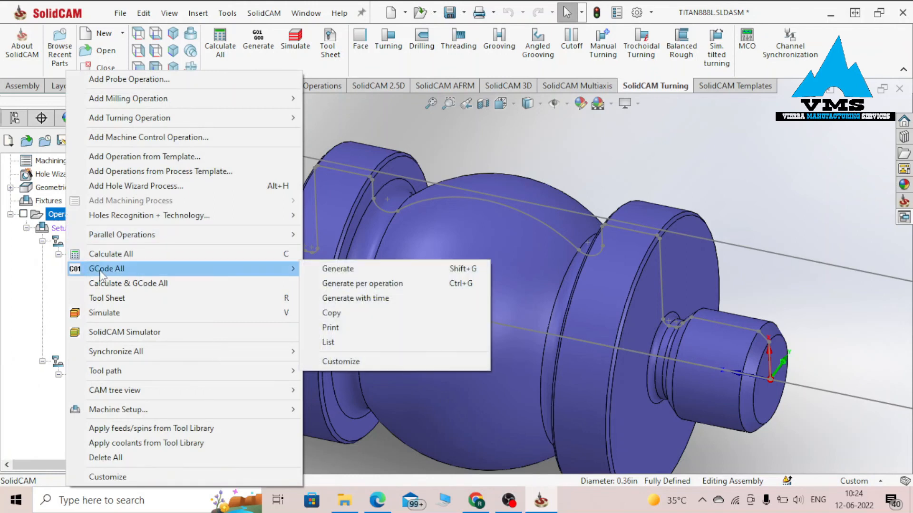
click(326, 269)
Step: Read through the TITAN888L.EIA program from the header into the turning passes in CIMCO Edit, and switch back to SolidCAM
scroll(224, 266, down, 12)
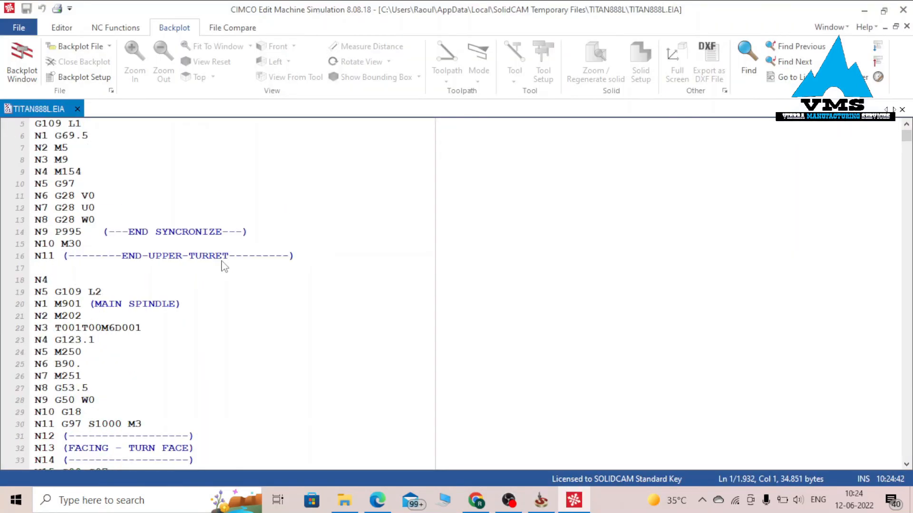
scroll(223, 266, down, 20)
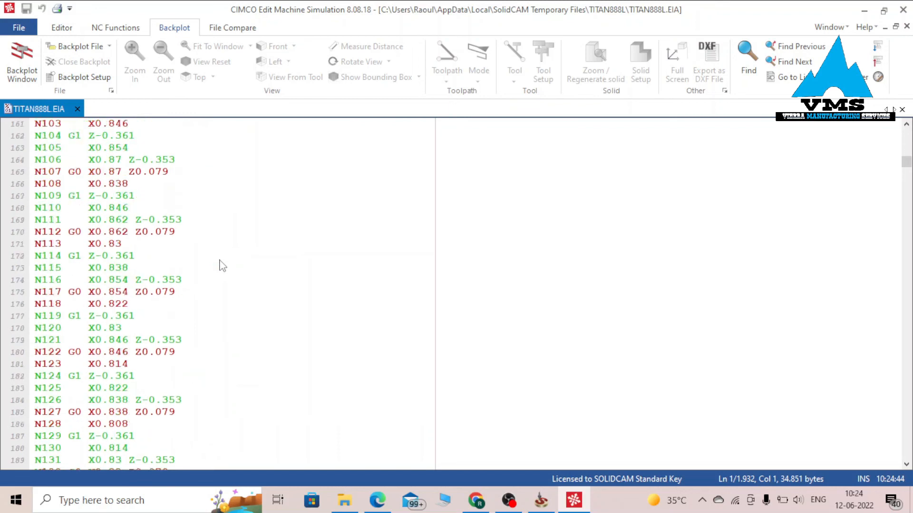
scroll(221, 264, down, 20)
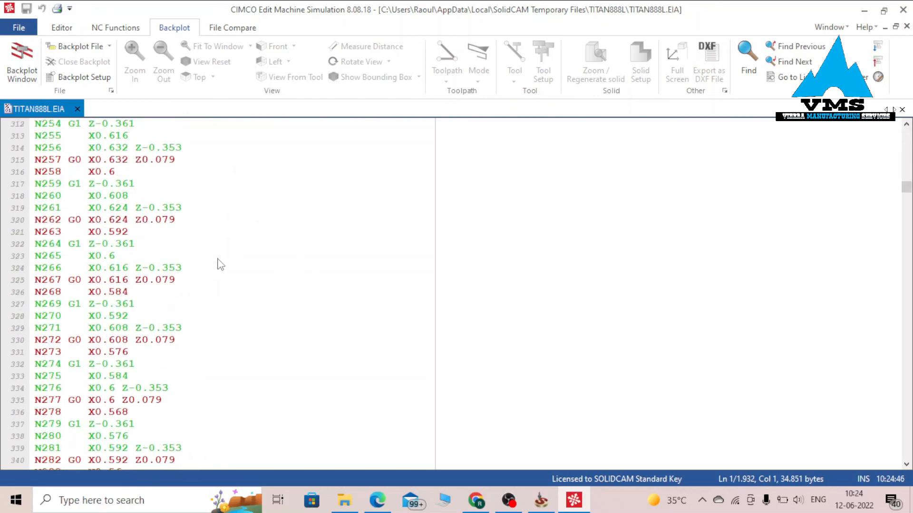
key(alt+Tab)
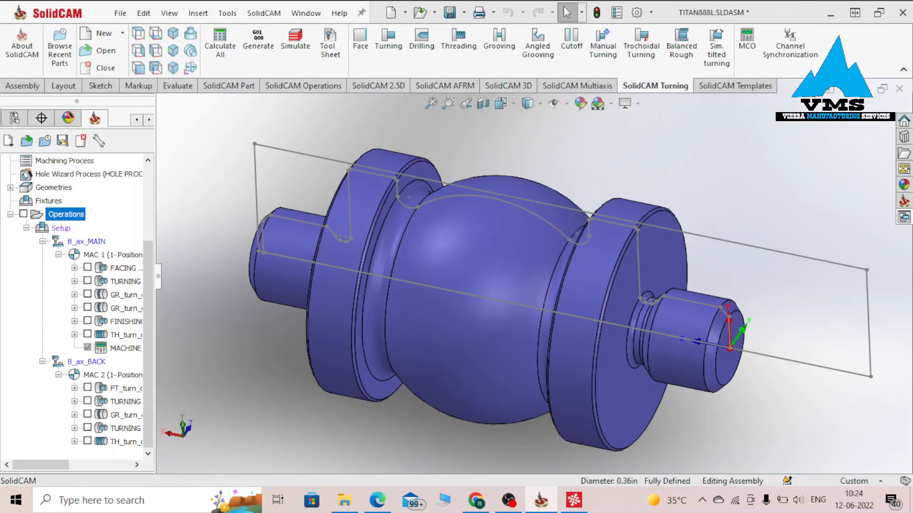